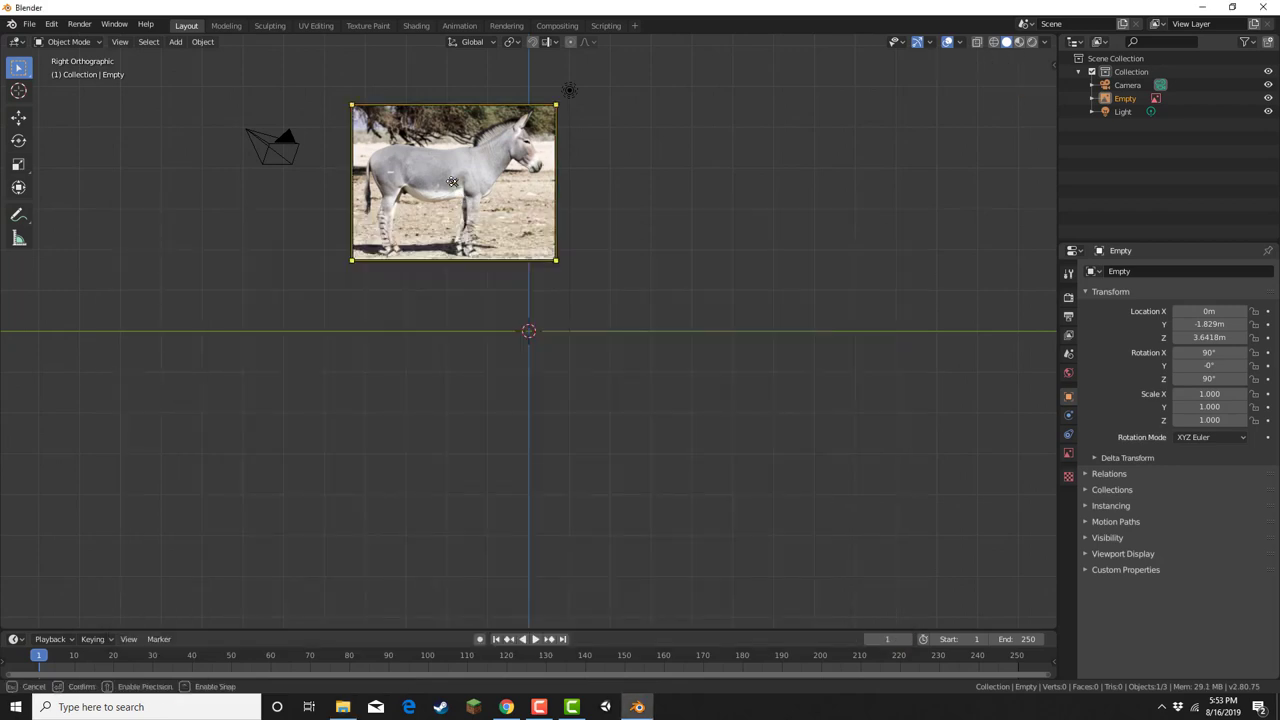
# Step: Add a mesh plane over the donkey reference image and rotate it 90° about the global Y axis
pyautogui.scroll(6, 524, 330)
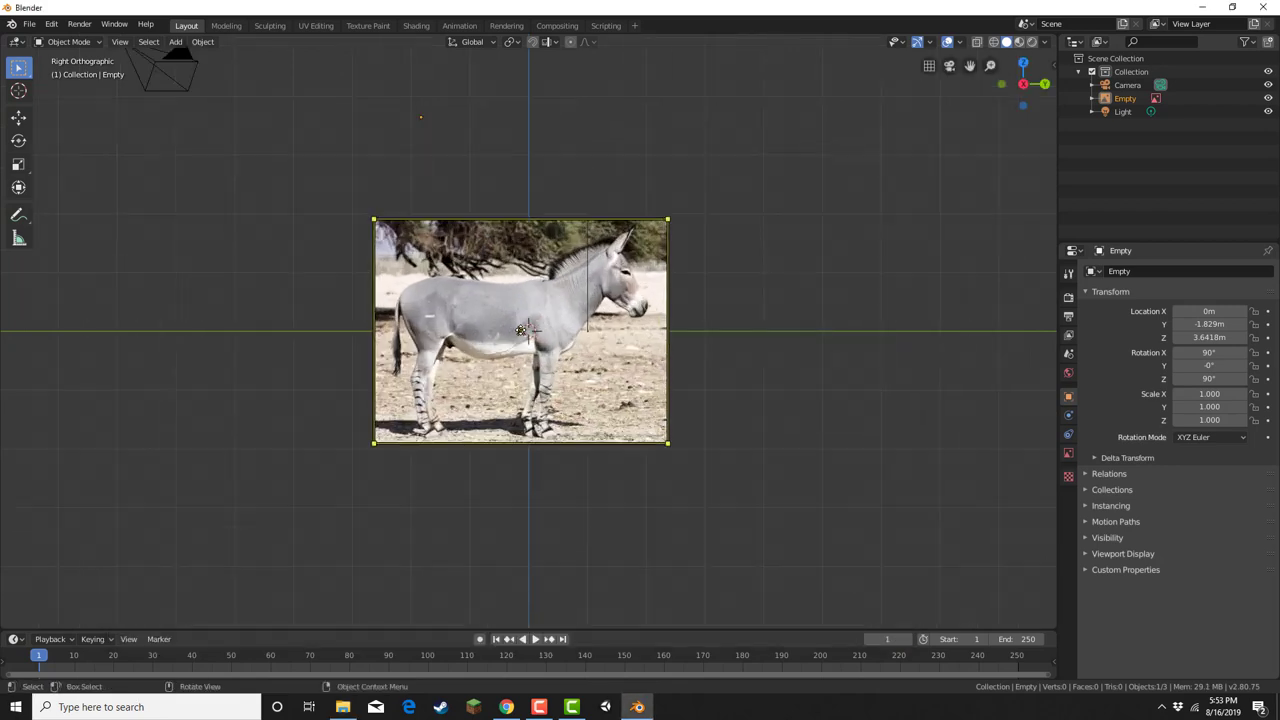
pyautogui.click(179, 52)
pyautogui.moveTo(200, 58)
pyautogui.click(305, 60)
pyautogui.write('ry')
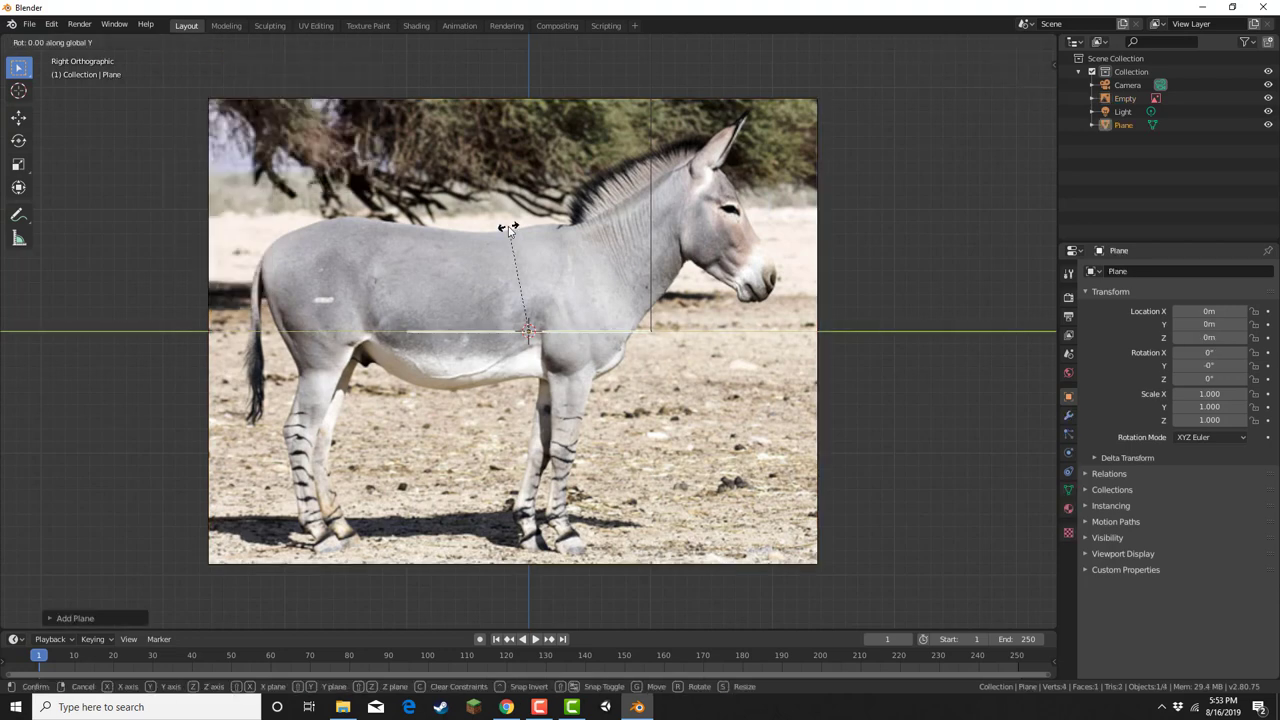
pyautogui.write('90')
pyautogui.press('Return')
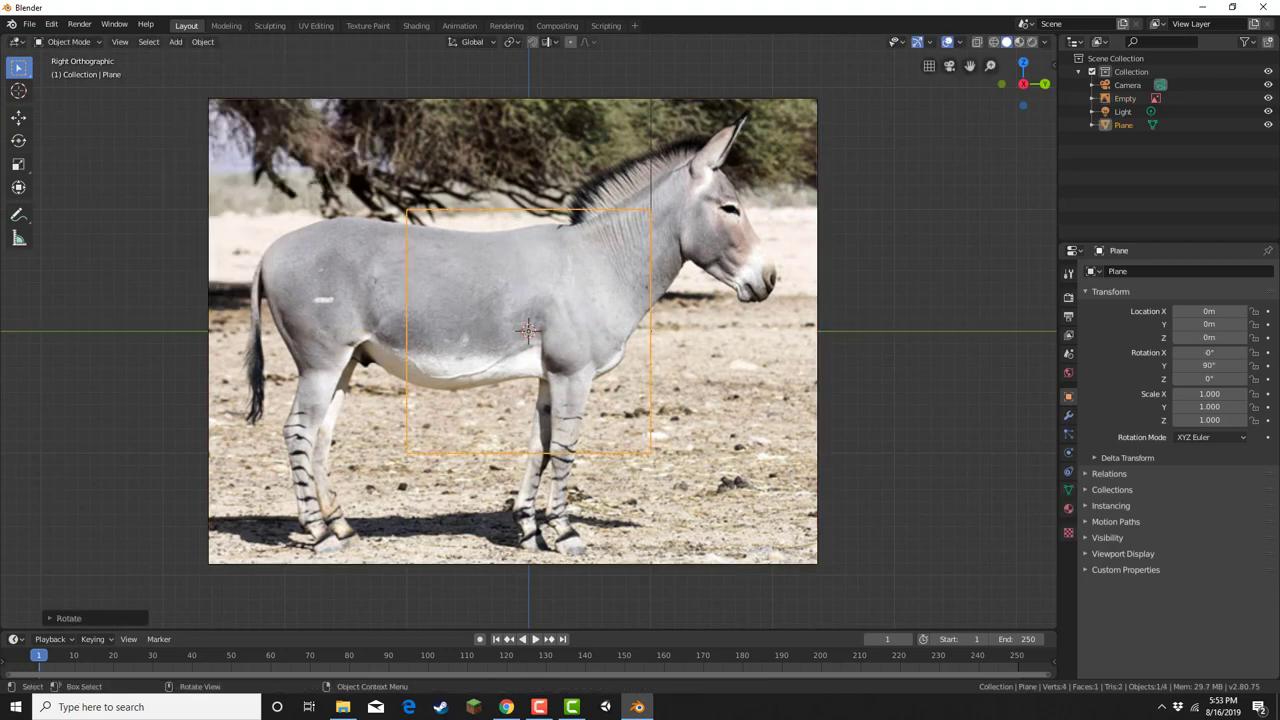
# Step: Enter Edit Mode on the plane and move its two upper vertices onto the donkey's back line
pyautogui.click(86, 42)
pyautogui.click(86, 71)
pyautogui.scroll(1, 300, 172)
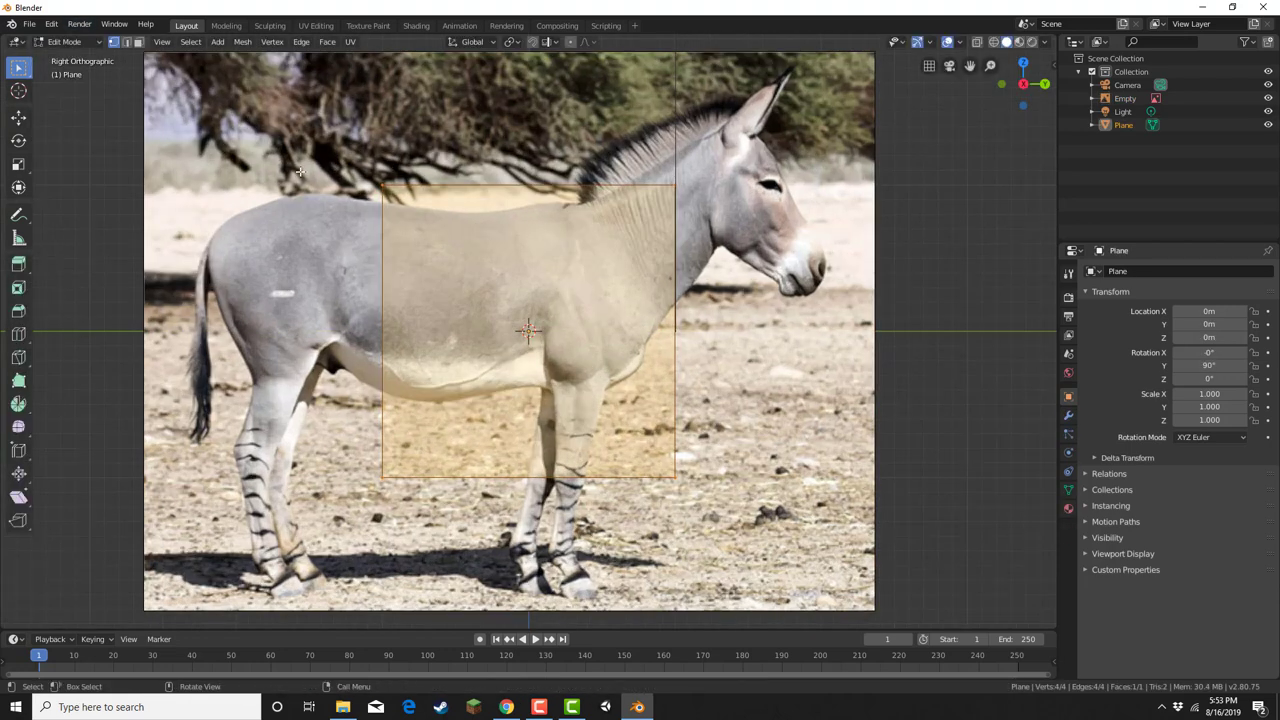
pyautogui.click(409, 203)
pyautogui.press('g')
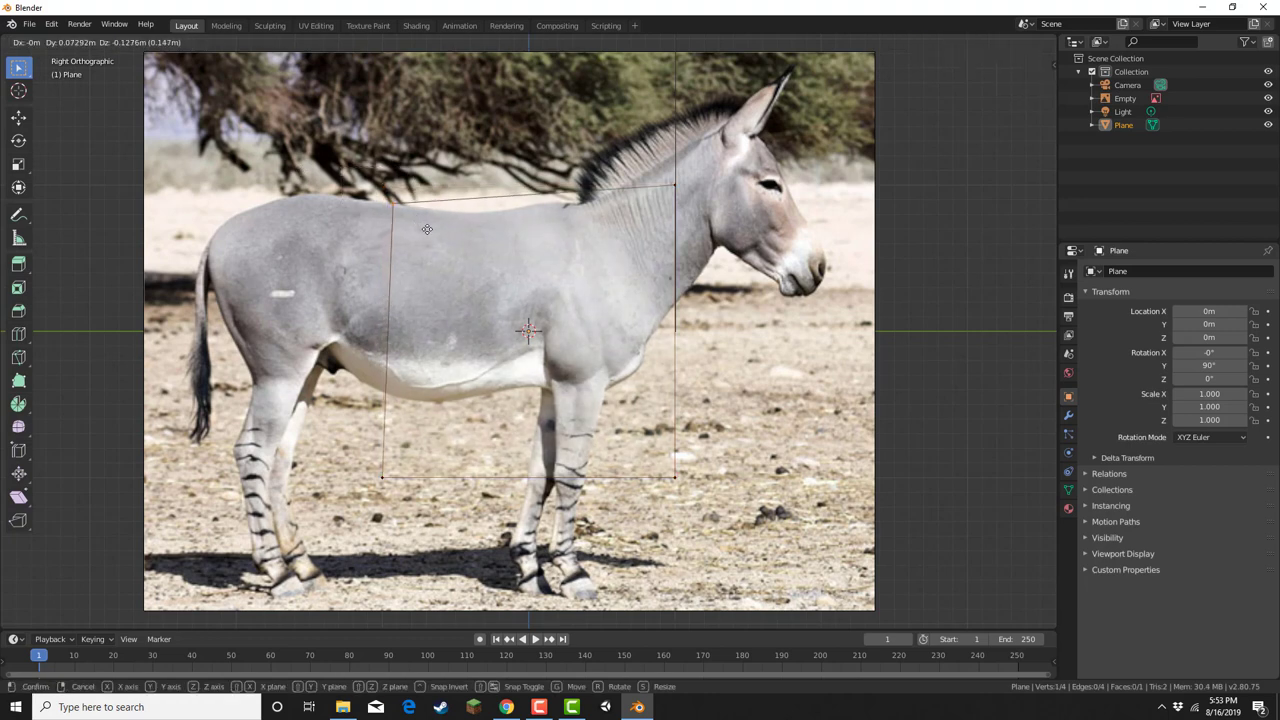
pyautogui.click(433, 233)
pyautogui.moveTo(556, 142); pyautogui.dragTo(672, 226)
pyautogui.press('g')
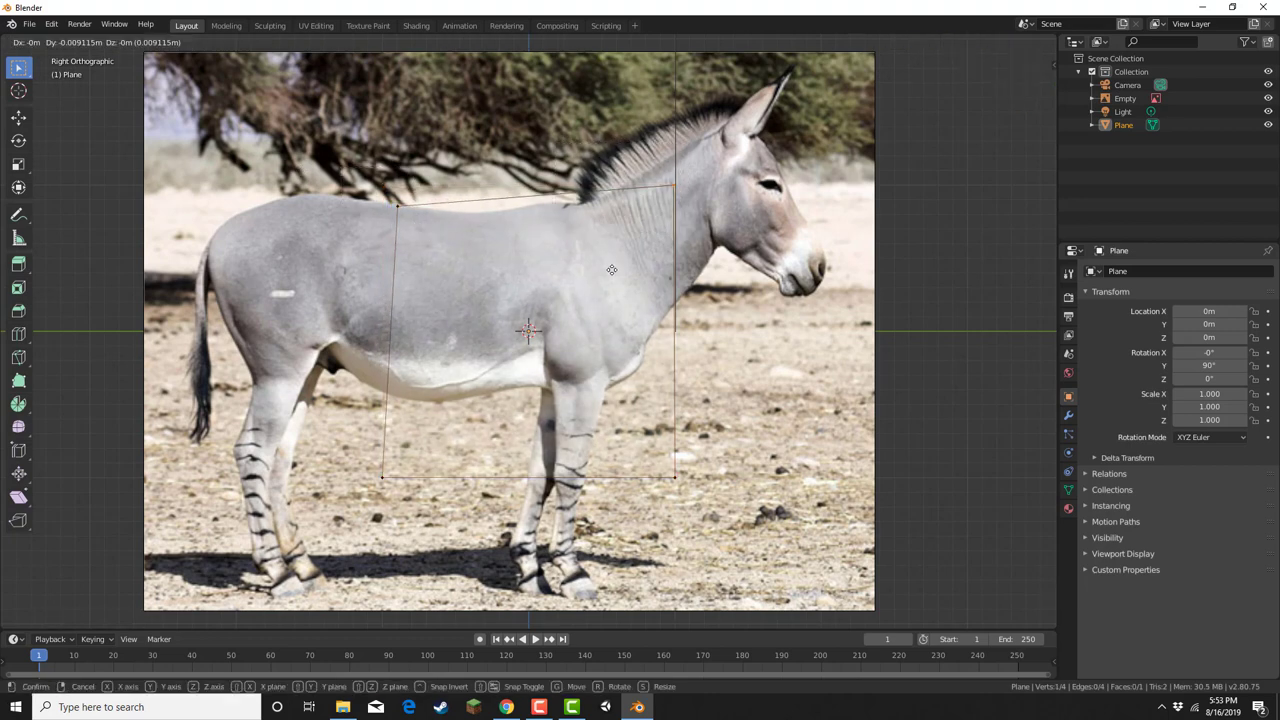
pyautogui.click(499, 249)
# Step: Move the plane's two lower vertices up onto the donkey's belly line
pyautogui.moveTo(528, 287); pyautogui.dragTo(660, 418)
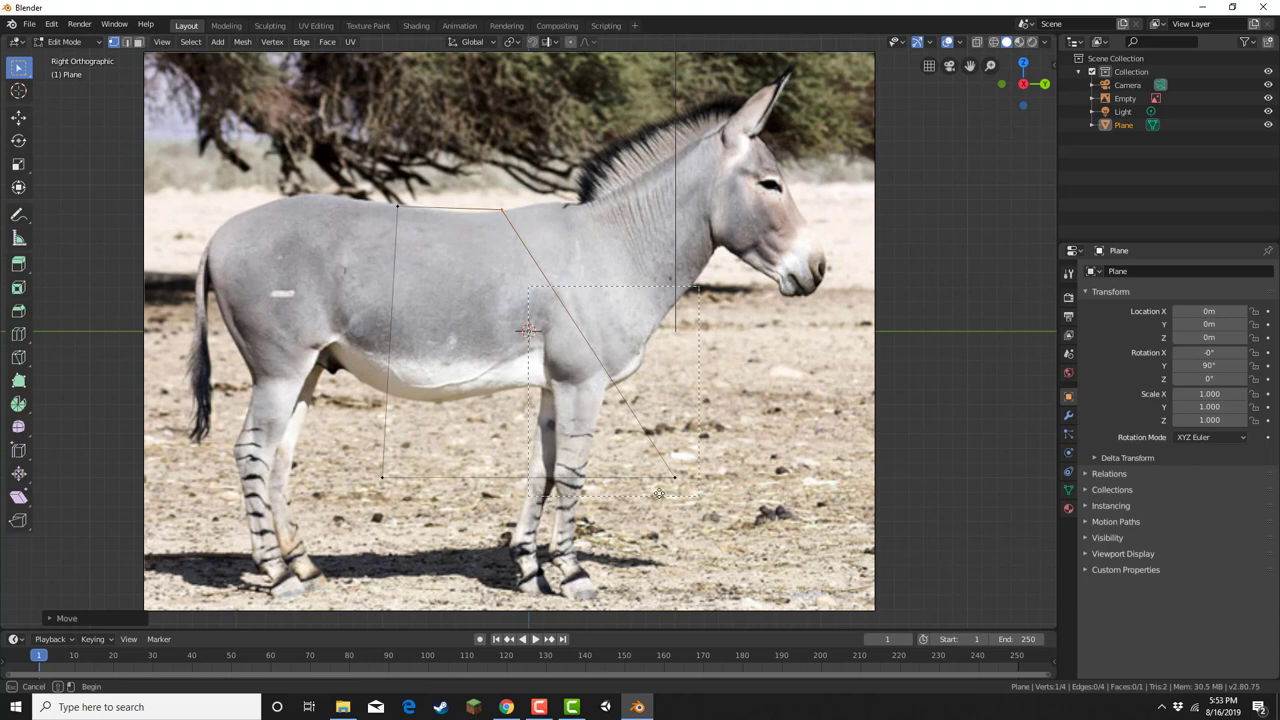
pyautogui.moveTo(659, 492); pyautogui.dragTo(660, 493)
pyautogui.press('g')
pyautogui.click(551, 398)
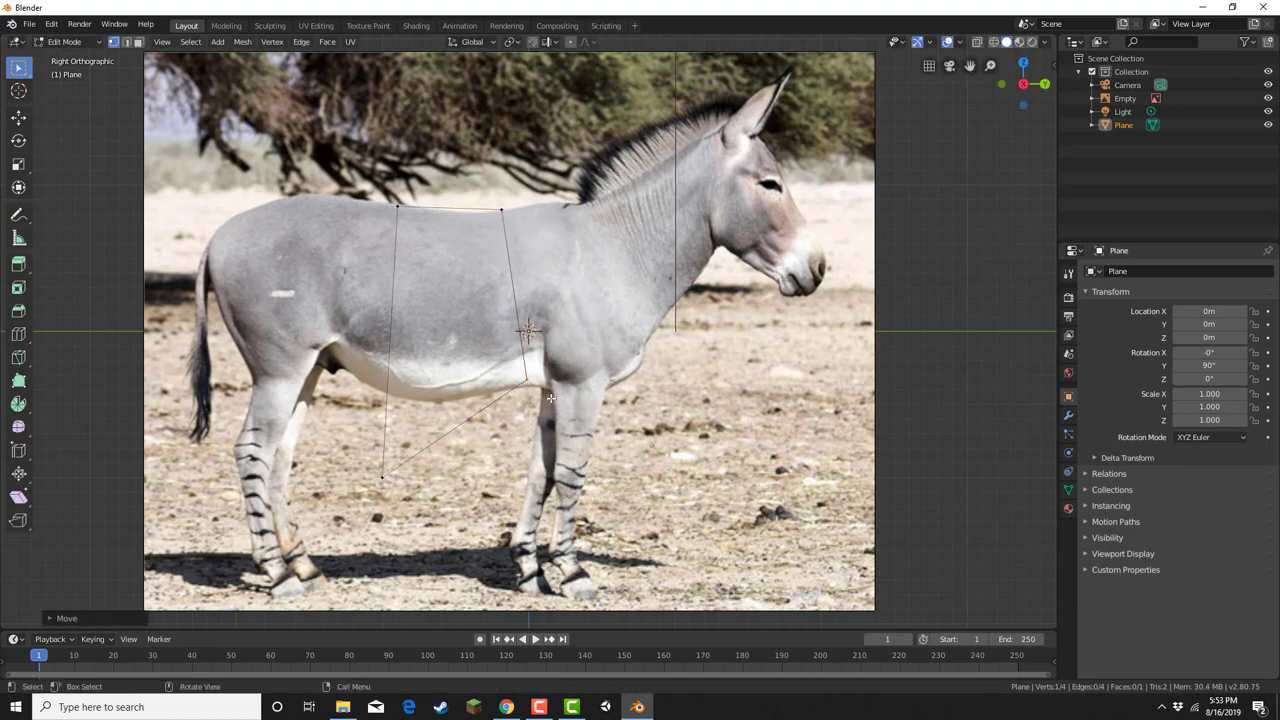
pyautogui.click(410, 494)
pyautogui.press('g')
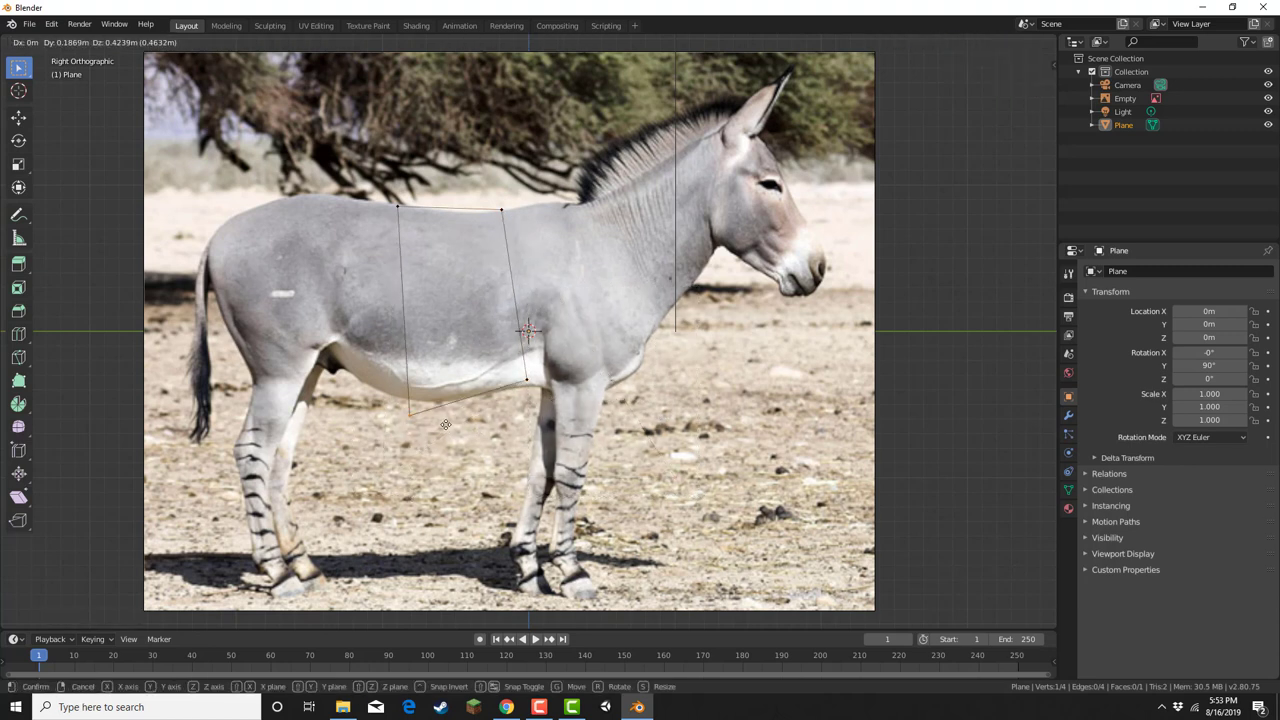
pyautogui.click(452, 420)
# Step: Narrow the plane by moving its front lower and front upper vertices back toward the middle of the torso
pyautogui.click(536, 393)
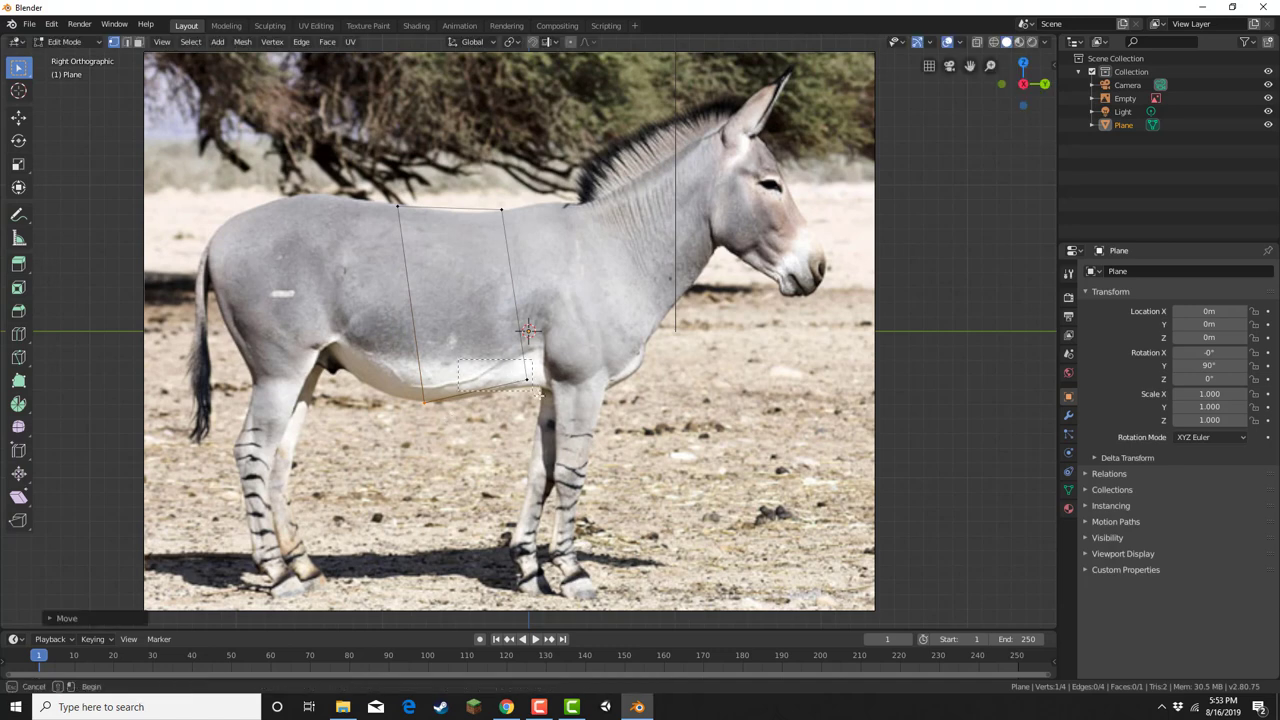
pyautogui.press('g')
pyautogui.click(492, 411)
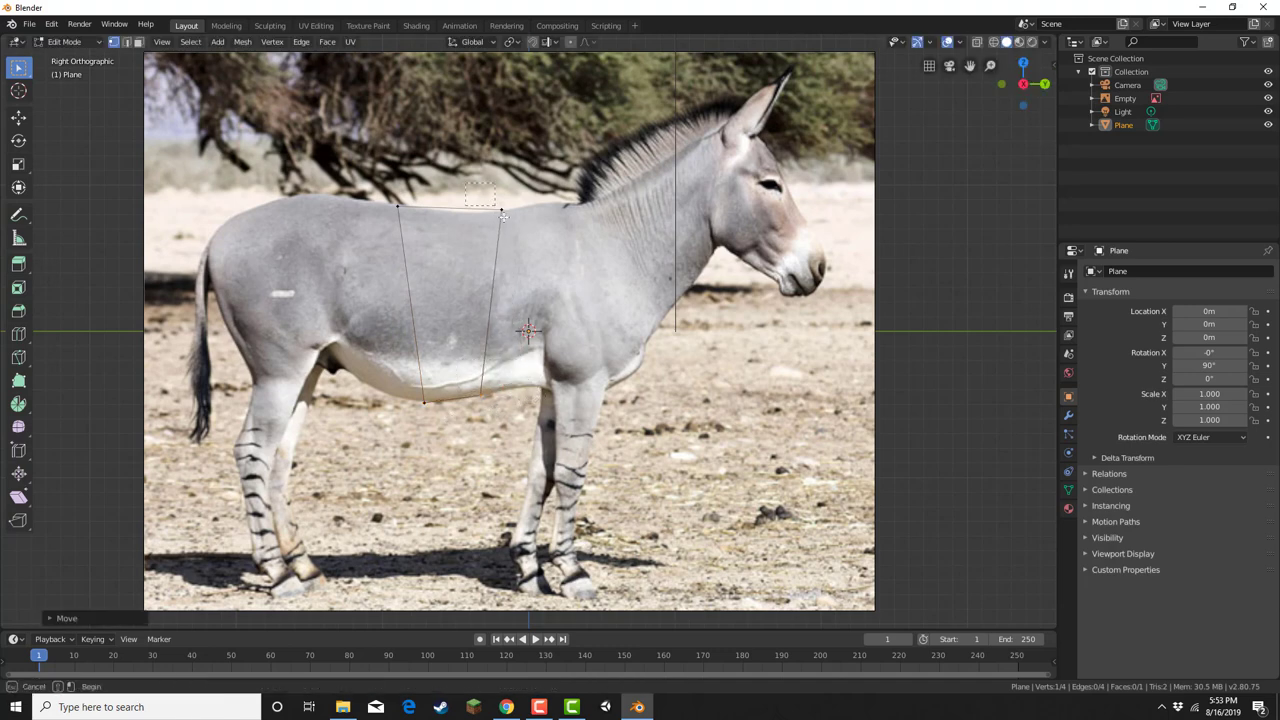
pyautogui.click(502, 212)
pyautogui.press('g')
pyautogui.click(480, 225)
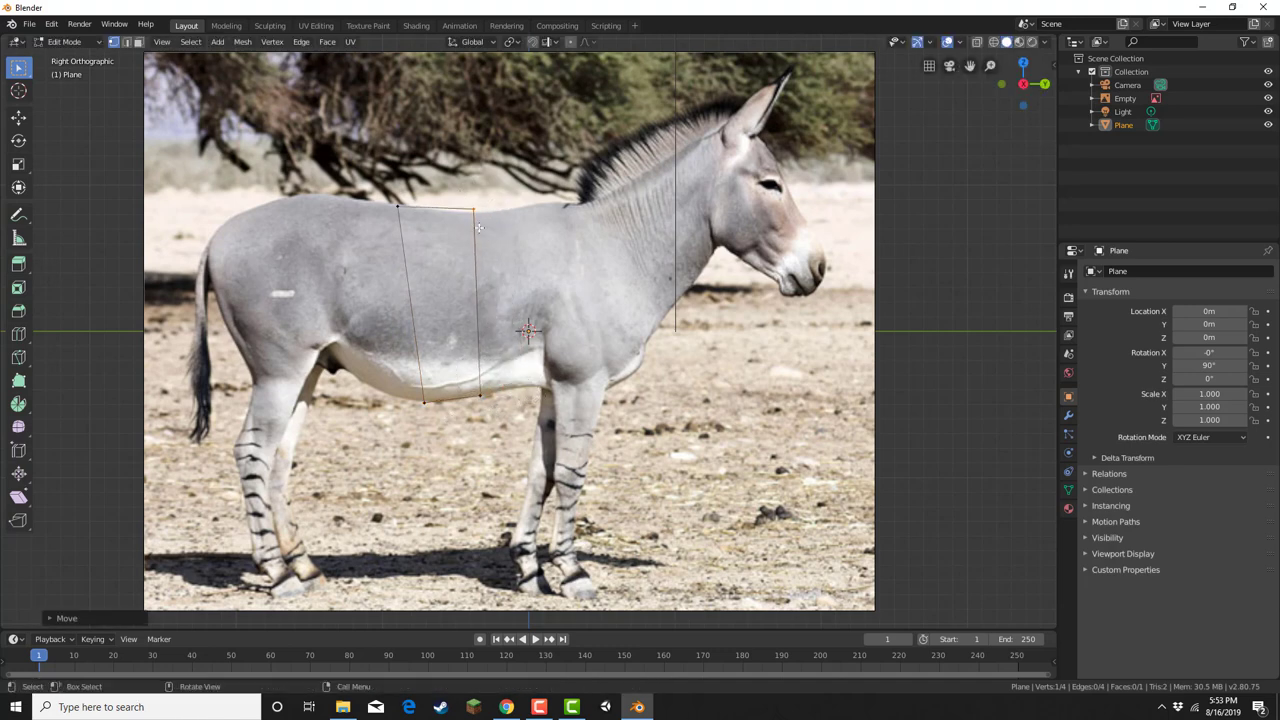
# Step: Select the plane's front edge and extrude it forward twice toward the donkey's shoulder
pyautogui.keyDown('shift'); pyautogui.click(508, 406); pyautogui.keyUp('shift')
pyautogui.press('e')
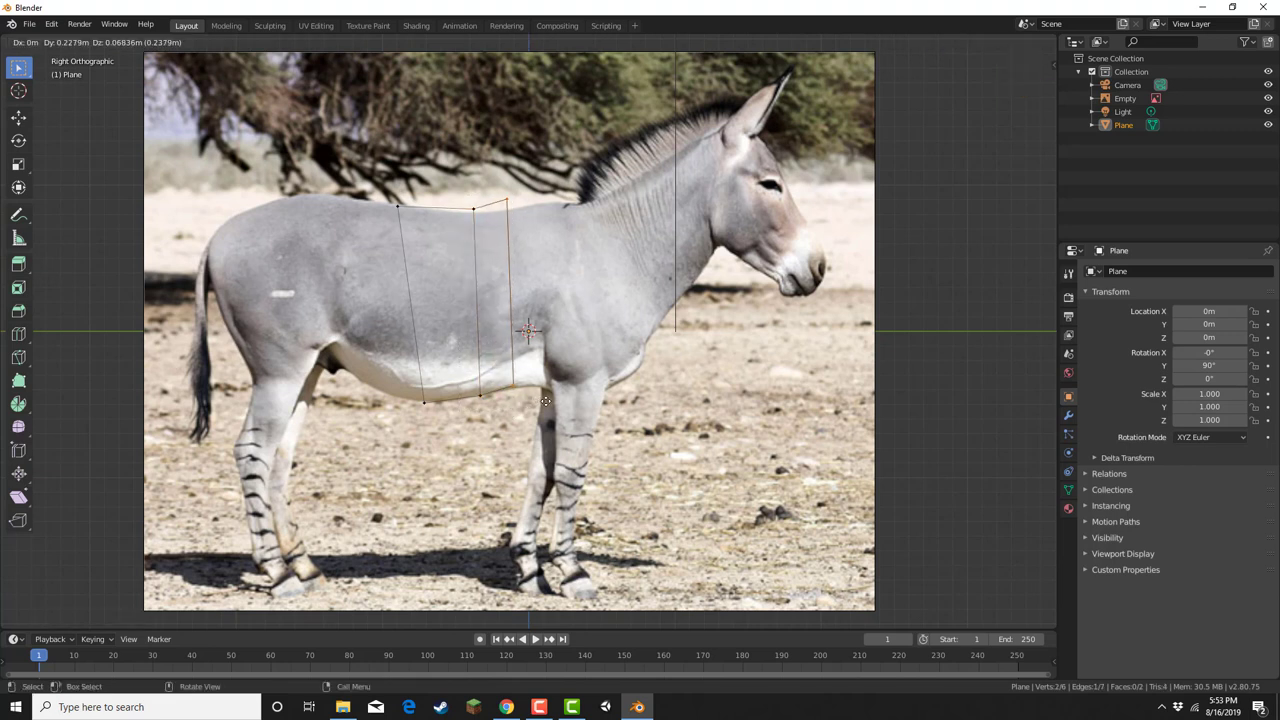
pyautogui.click(549, 405)
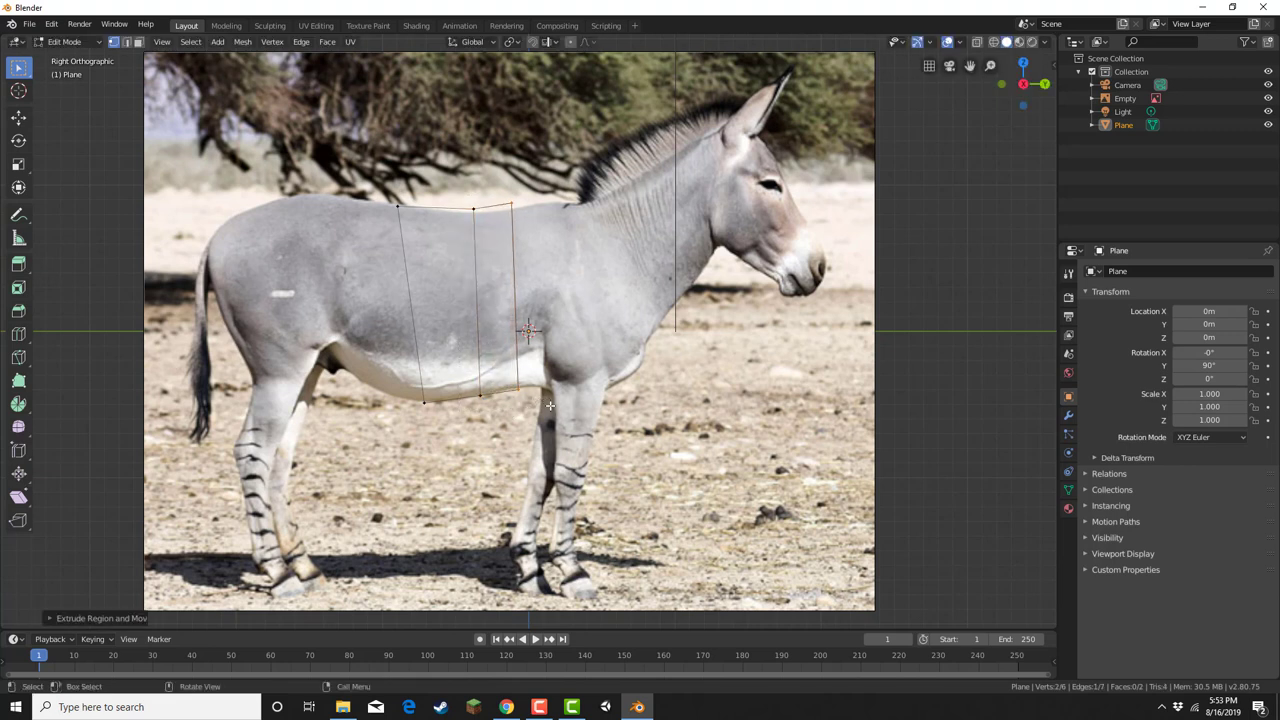
pyautogui.press('e')
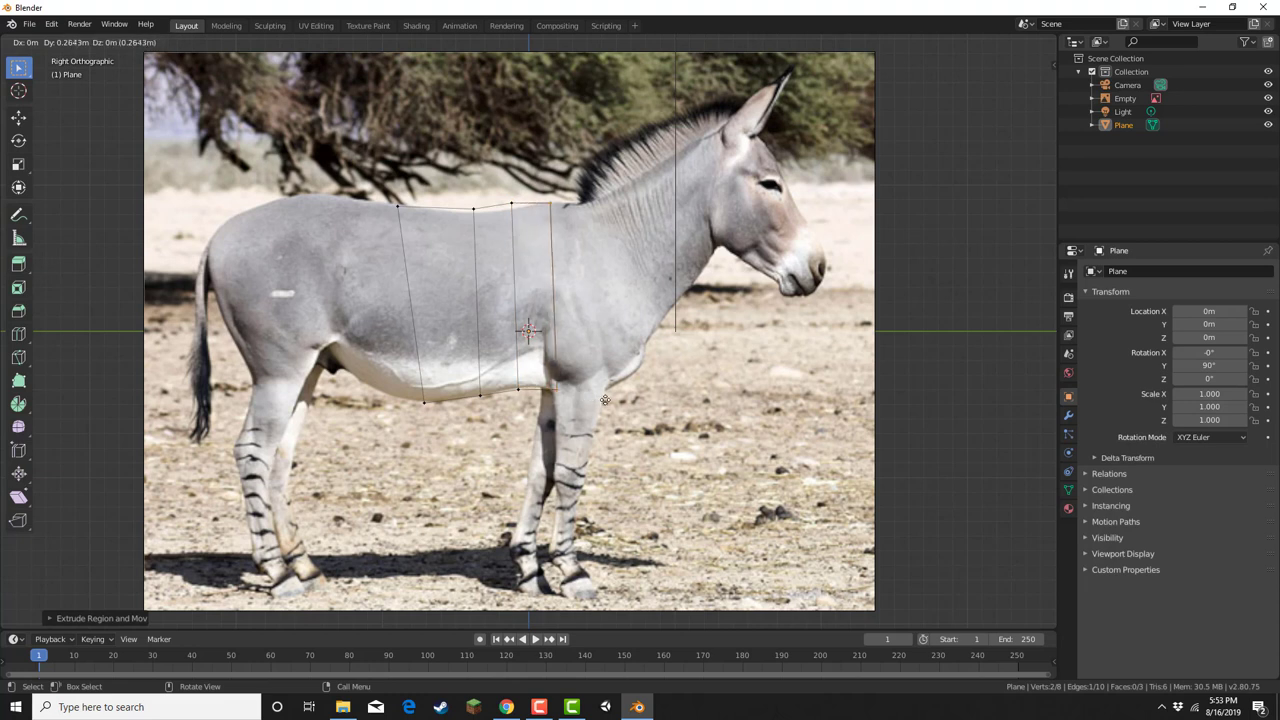
# Step: Adjust the upper vertices along the donkey's back, moving the rearmost one forward to straighten its edge
pyautogui.click(512, 205)
pyautogui.press('g')
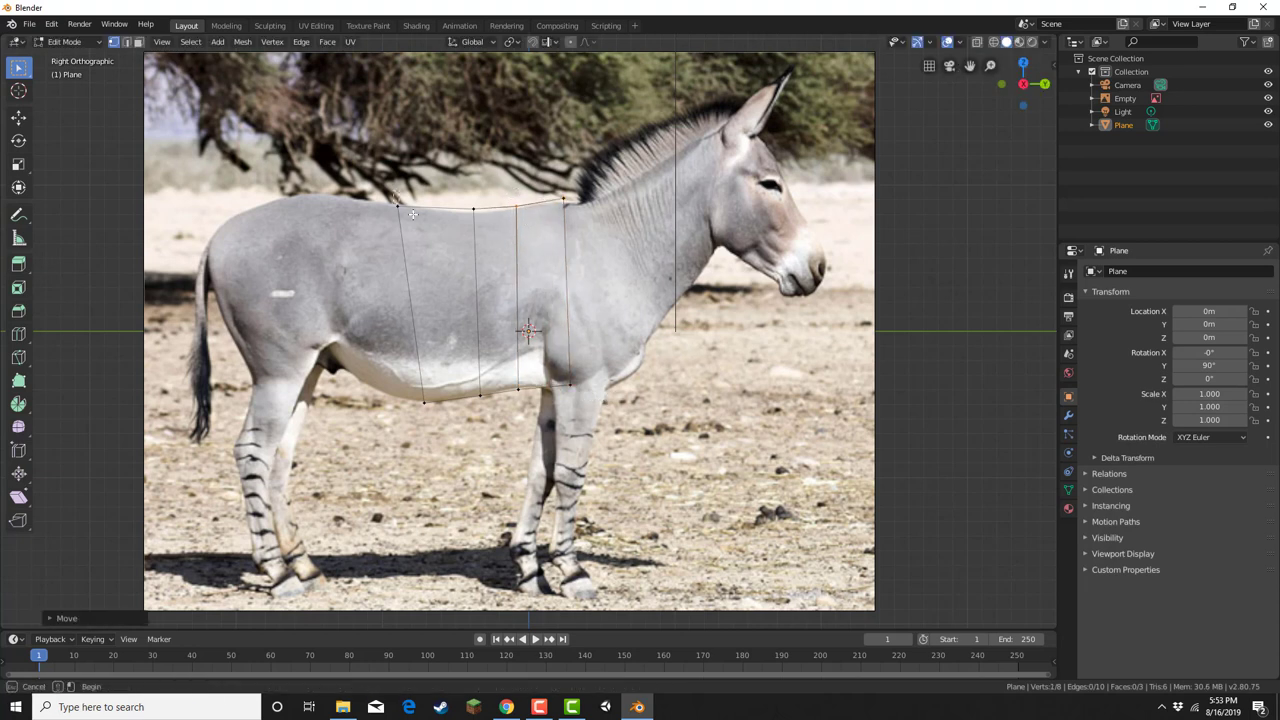
pyautogui.click(436, 219)
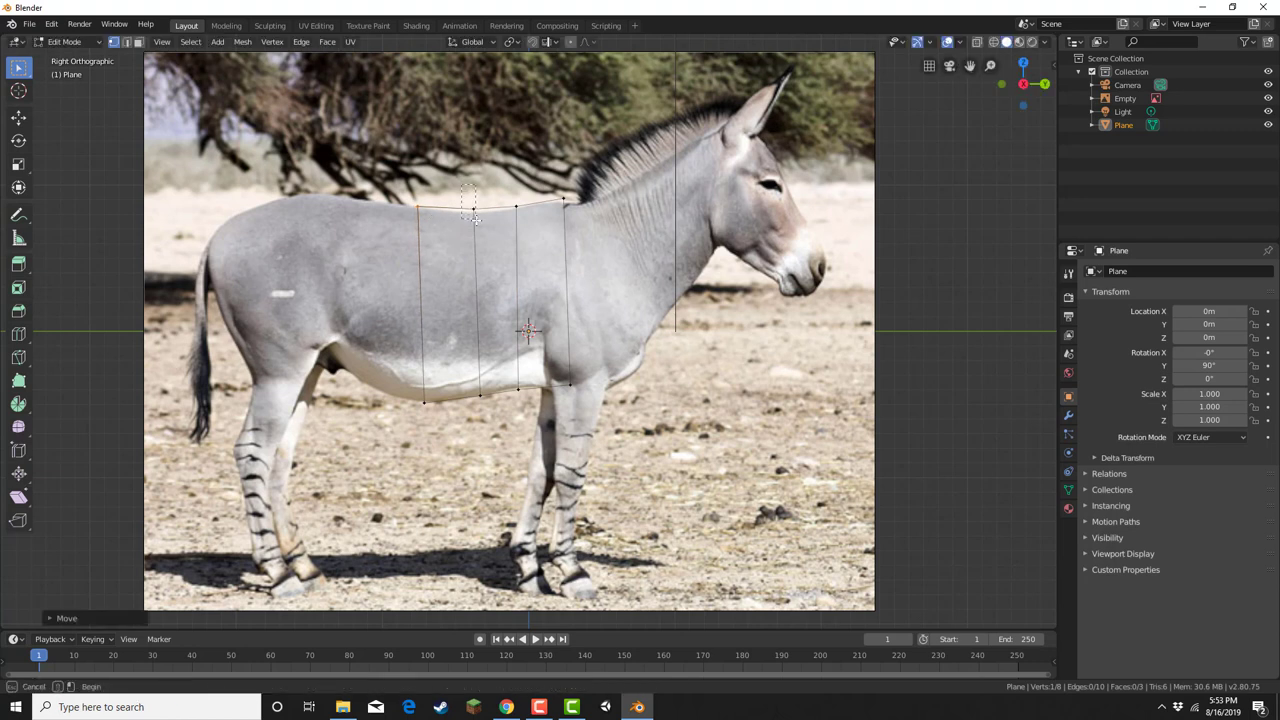
# Step: Select the mesh's rear edge and extrude it backward four times to the end of the donkey's rump
pyautogui.keyDown('shift'); pyautogui.click(426, 405); pyautogui.keyUp('shift')
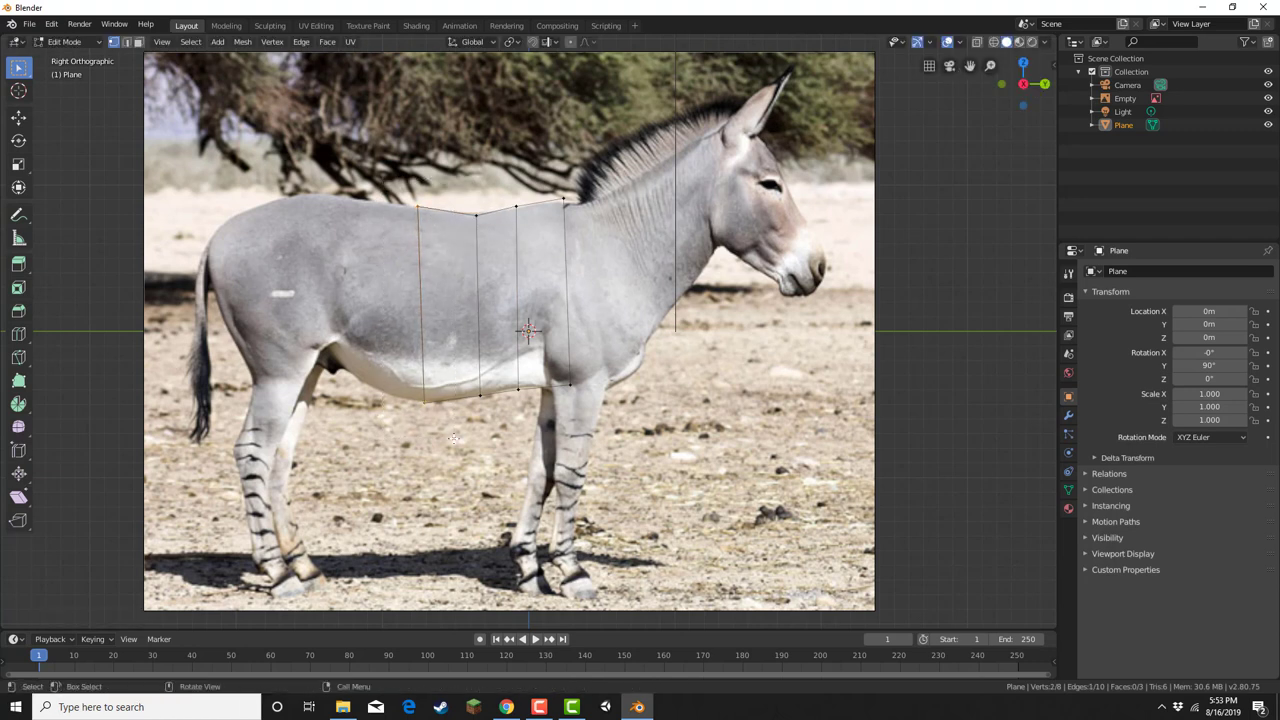
pyautogui.press('e')
pyautogui.click(403, 420)
pyautogui.press('e')
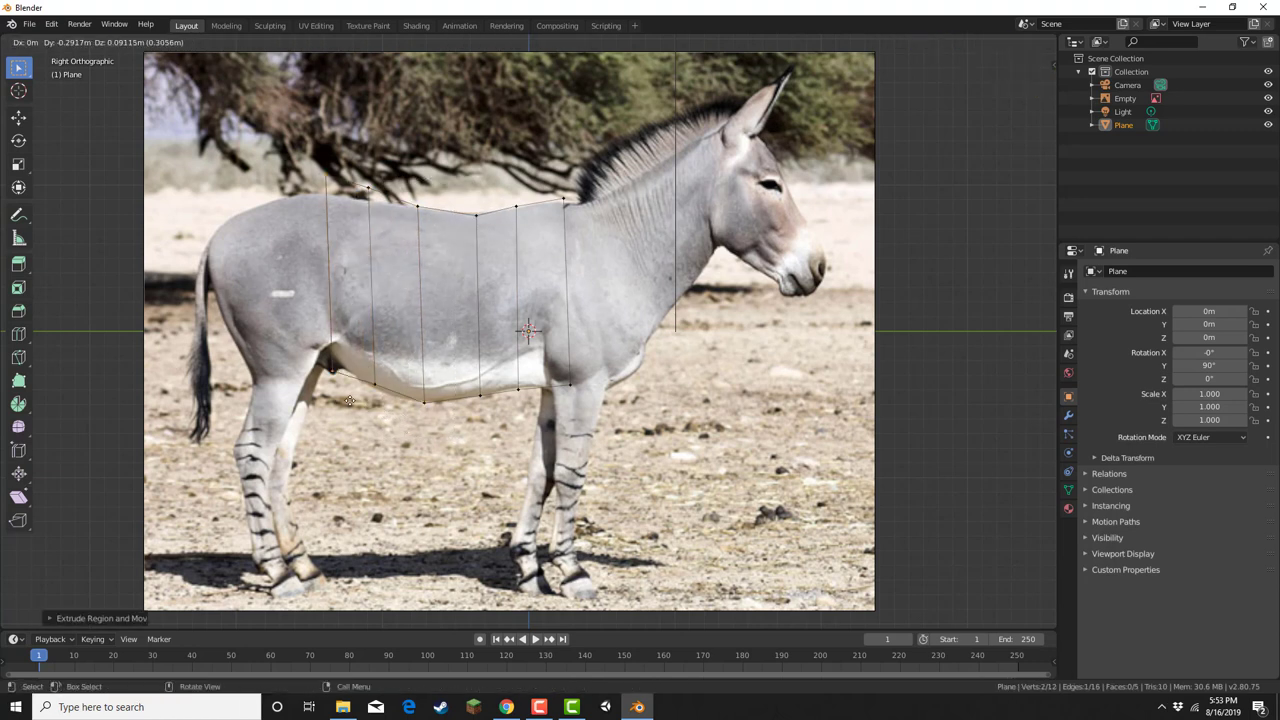
pyautogui.click(337, 401)
pyautogui.press('e')
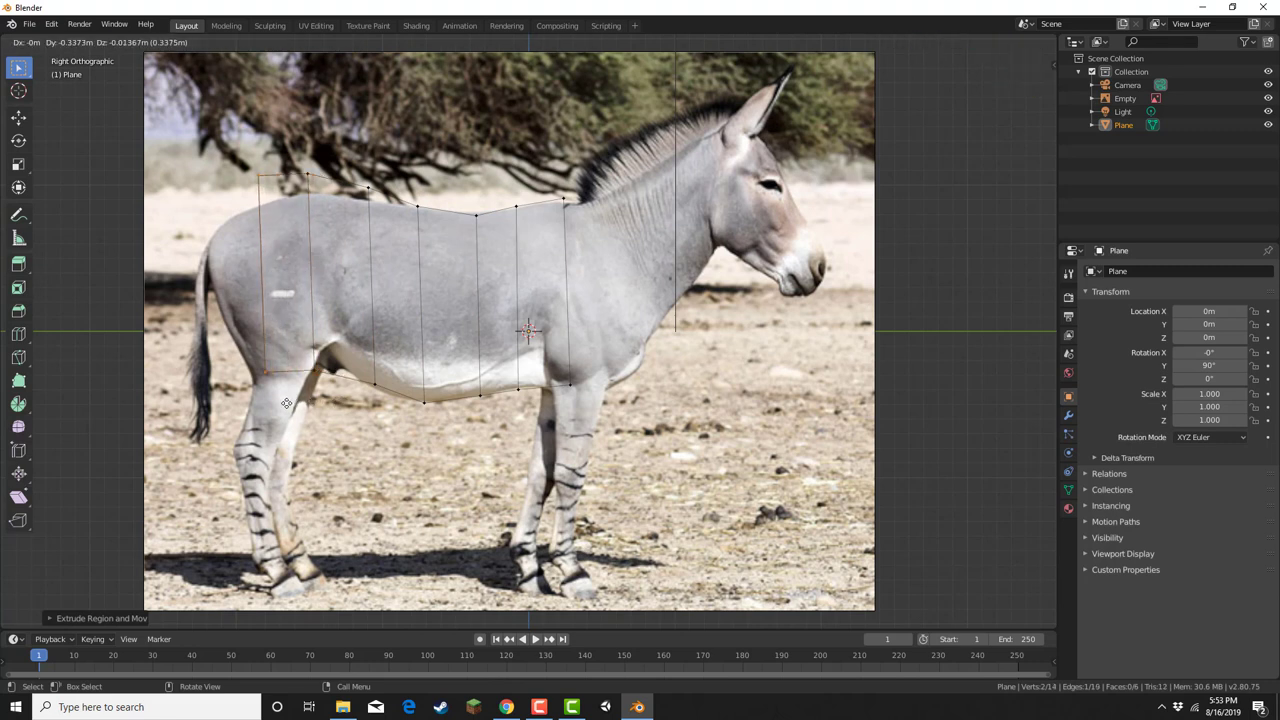
pyautogui.click(284, 404)
pyautogui.press('e')
pyautogui.click(241, 406)
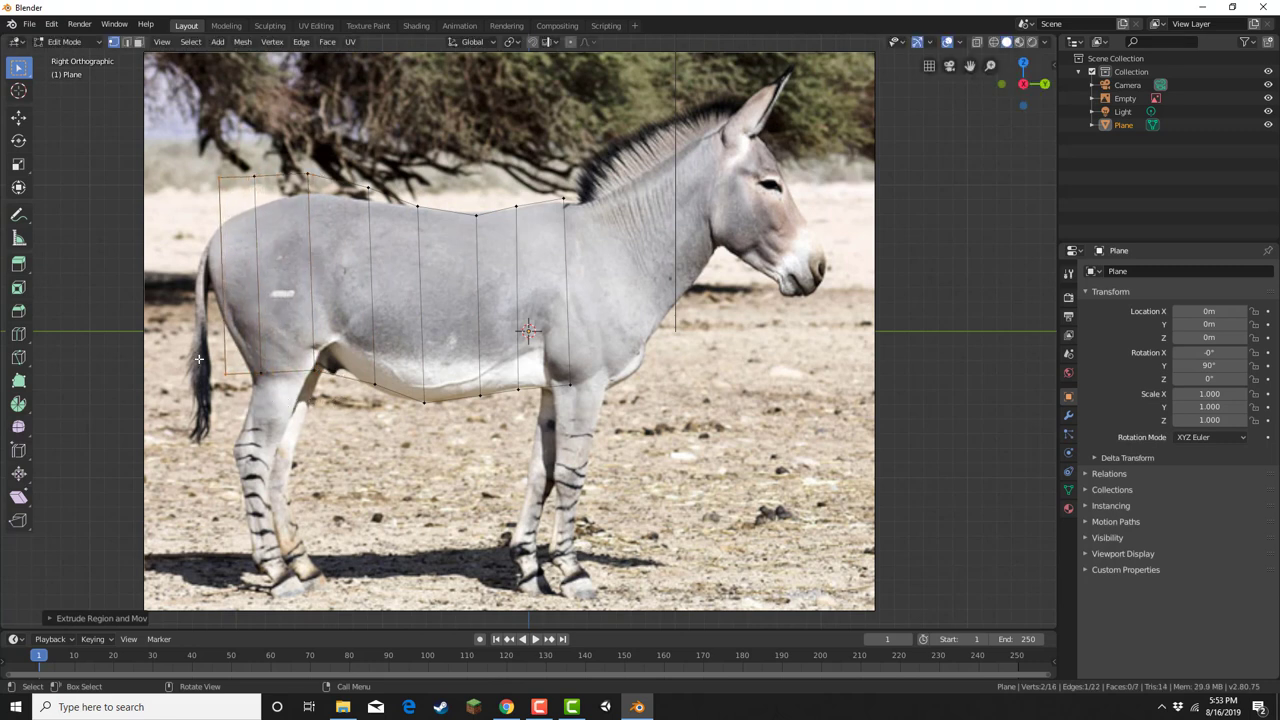
# Step: Move the vertices around the hindquarters onto the outline of the donkey's rump and upper back
pyautogui.moveTo(204, 359); pyautogui.dragTo(238, 391)
pyautogui.press('g')
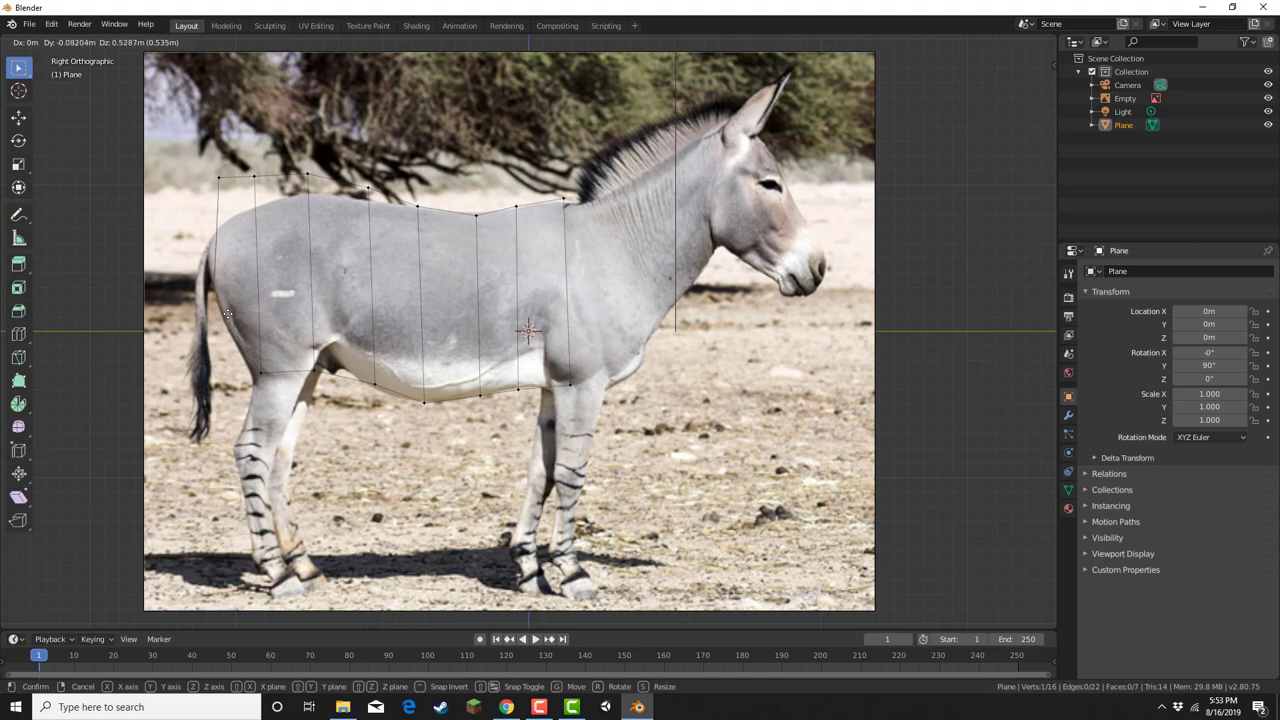
pyautogui.click(228, 314)
pyautogui.click(218, 178)
pyautogui.press('g')
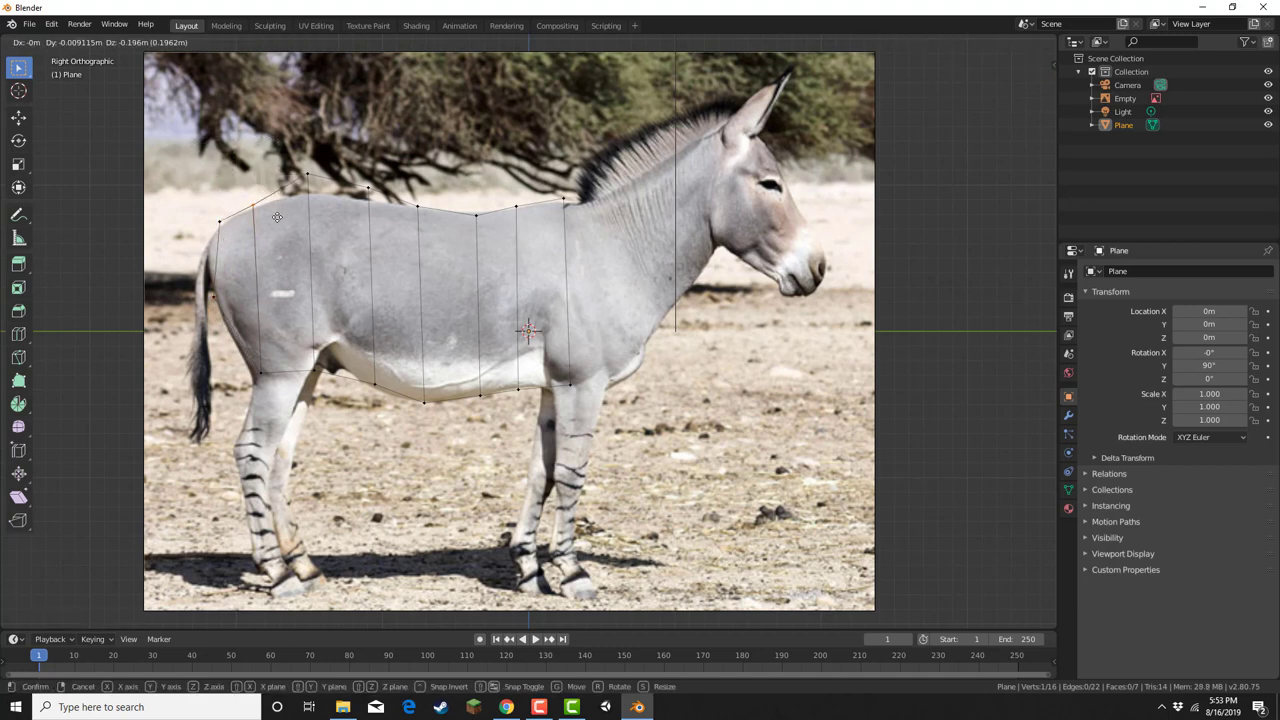
pyautogui.click(374, 230)
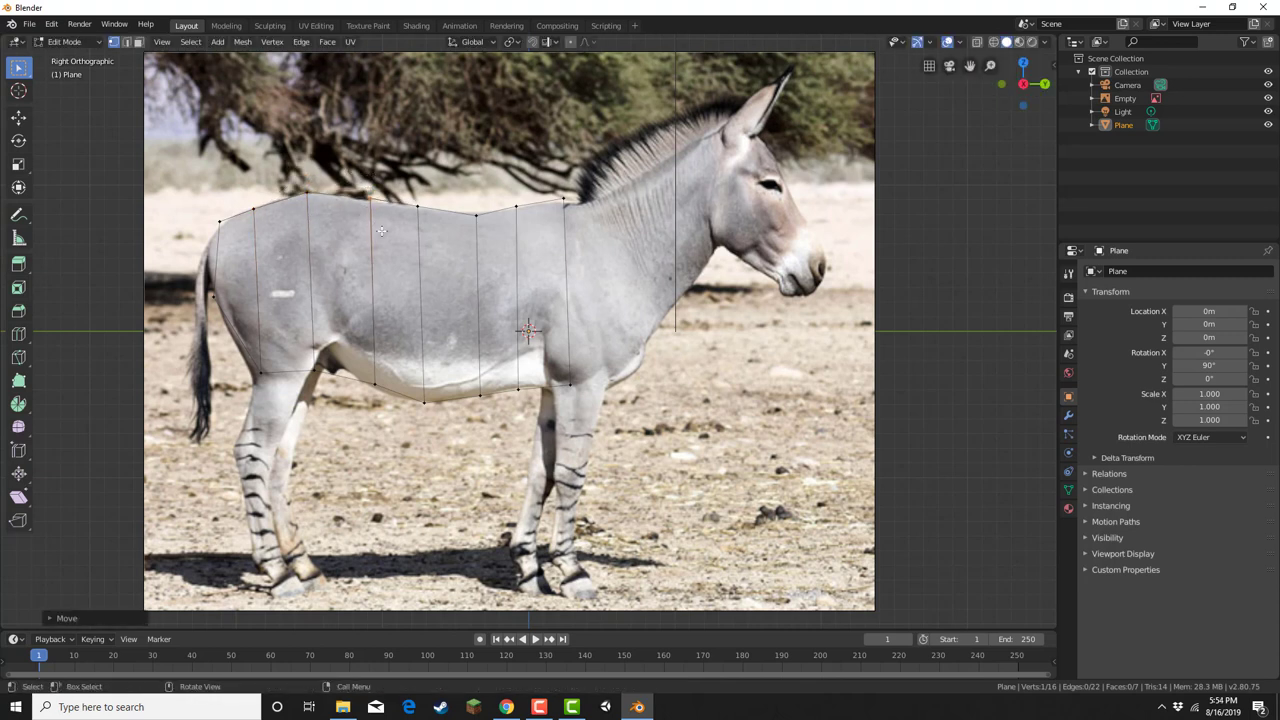
# Step: Select the front edge at the shoulder and extrude it four times along the donkey's neck up to the head
pyautogui.moveTo(548, 207); pyautogui.dragTo(585, 320)
pyautogui.moveTo(610, 410); pyautogui.dragTo(612, 410)
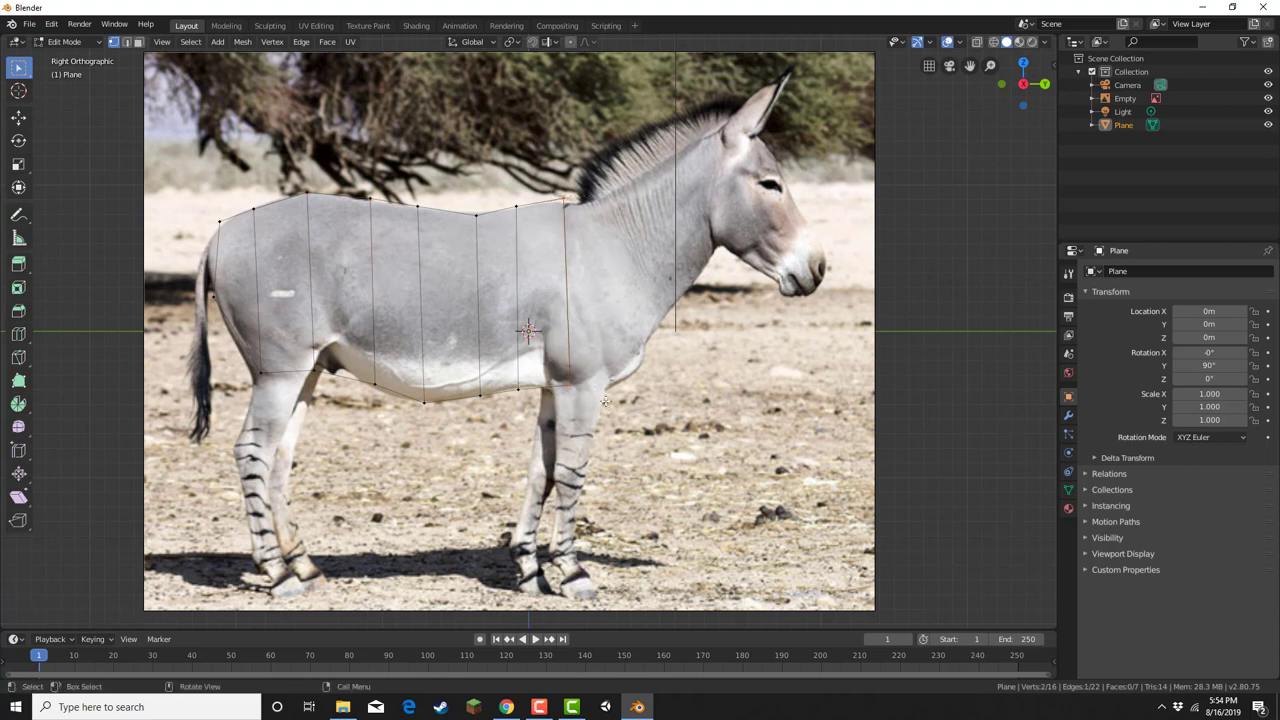
pyautogui.press('e')
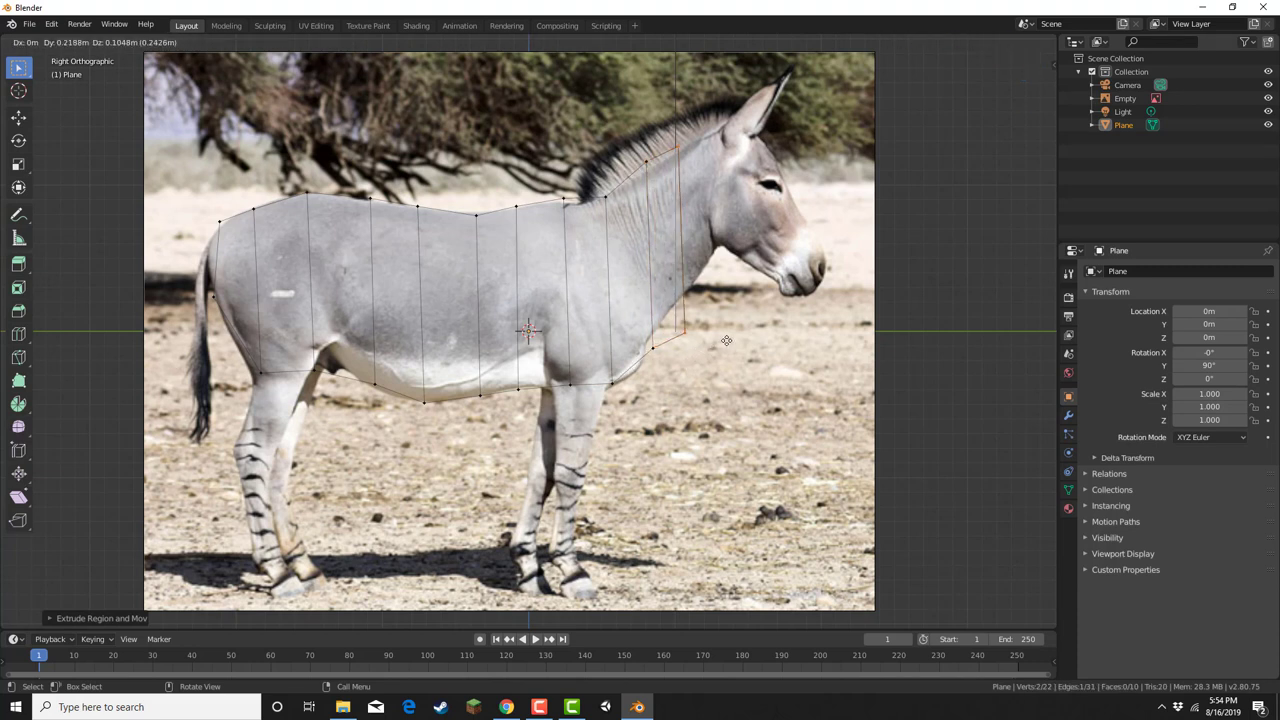
pyautogui.click(726, 340)
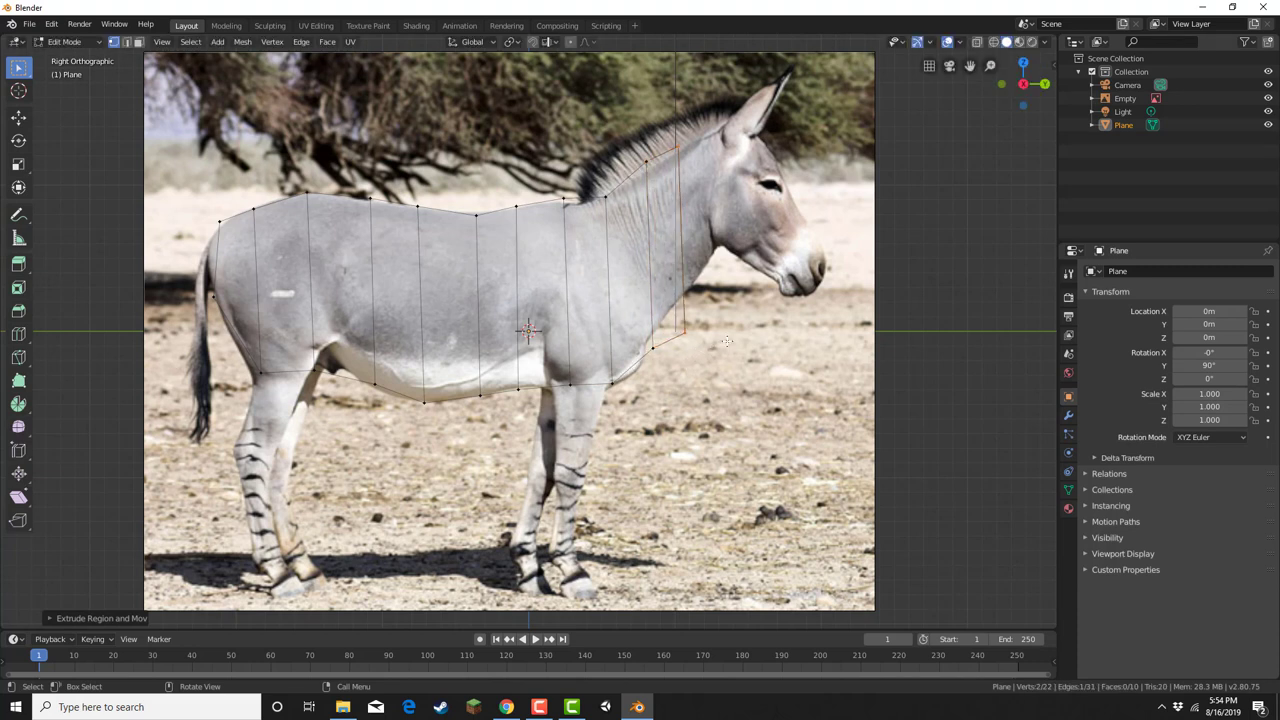
pyautogui.press('e')
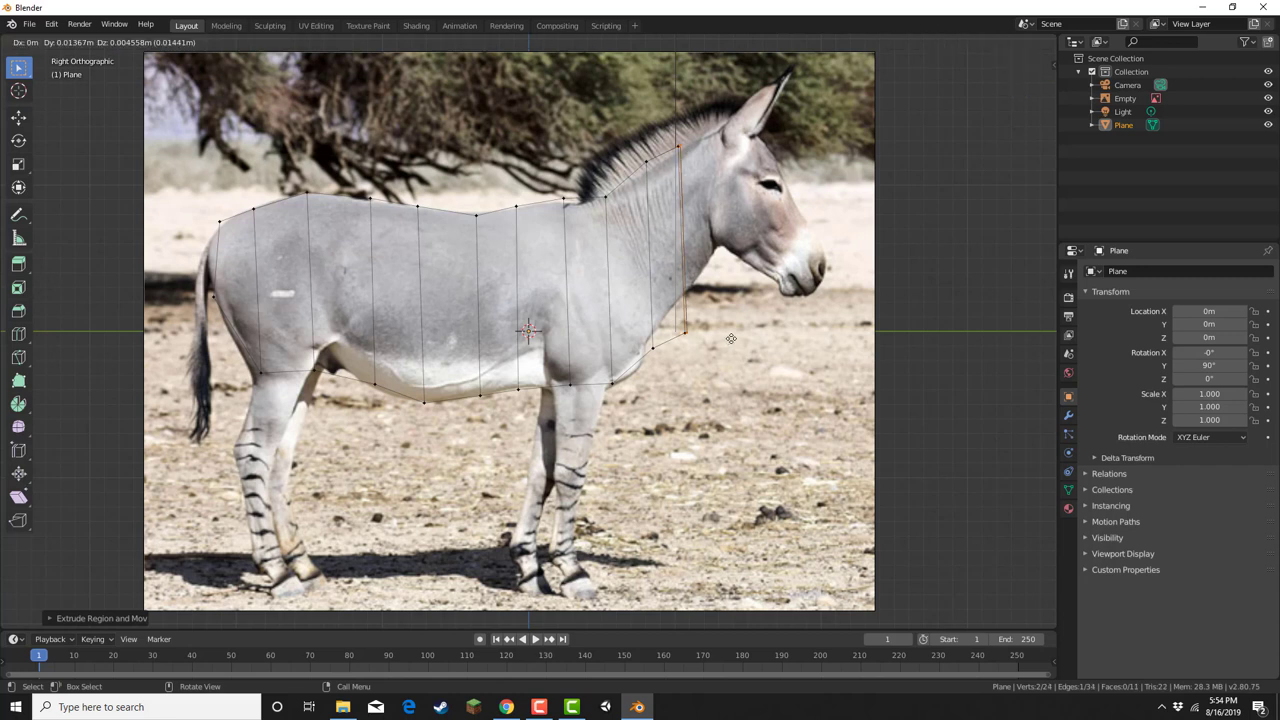
pyautogui.click(760, 317)
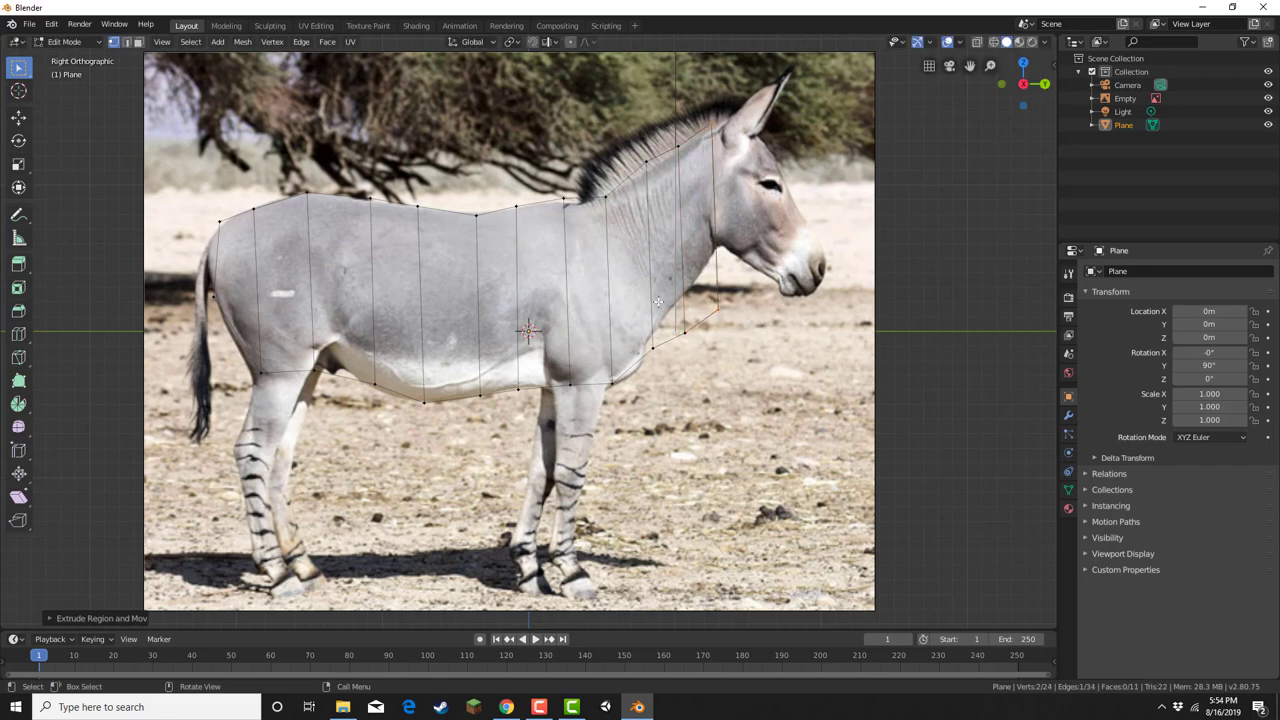
# Step: Move the two foremost lower neck vertices up onto the donkey's throat line
pyautogui.click(712, 343)
pyautogui.press('g')
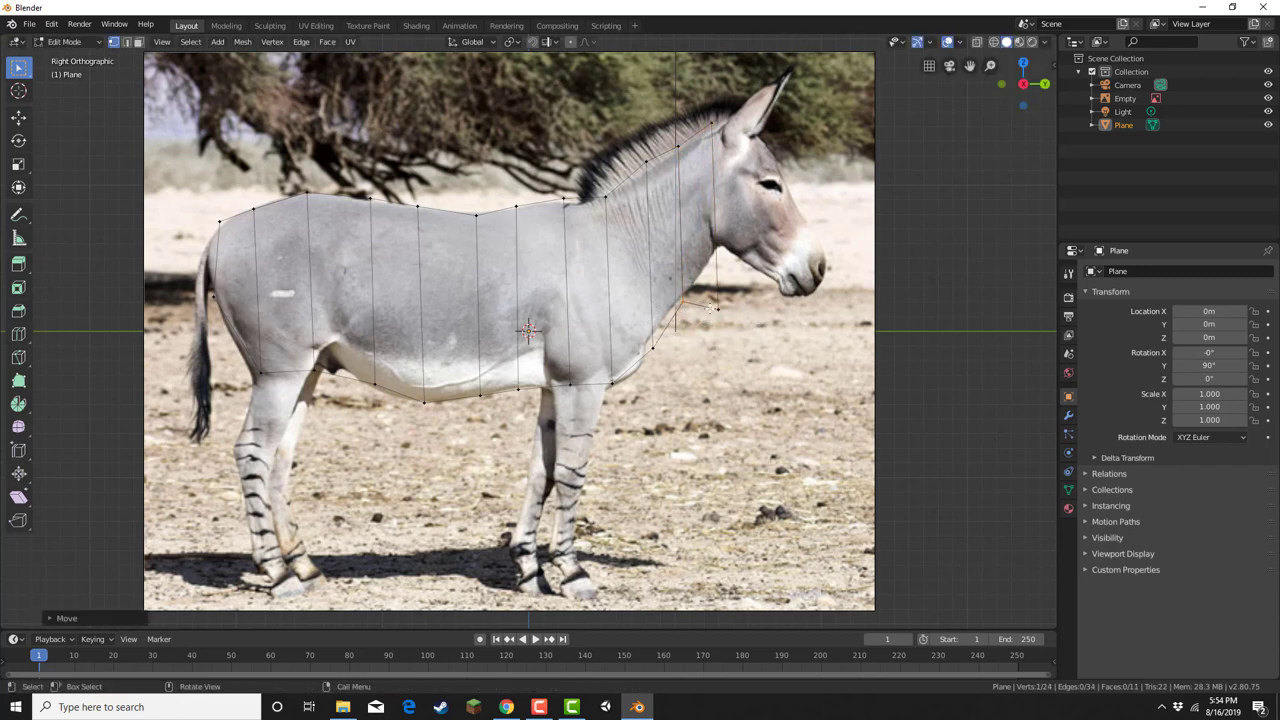
pyautogui.click(726, 265)
# Step: Select the foremost neck edge and extrude it forward three times across the head past the muzzle
pyautogui.moveTo(703, 111); pyautogui.dragTo(717, 134)
pyautogui.moveTo(738, 235); pyautogui.dragTo(745, 260)
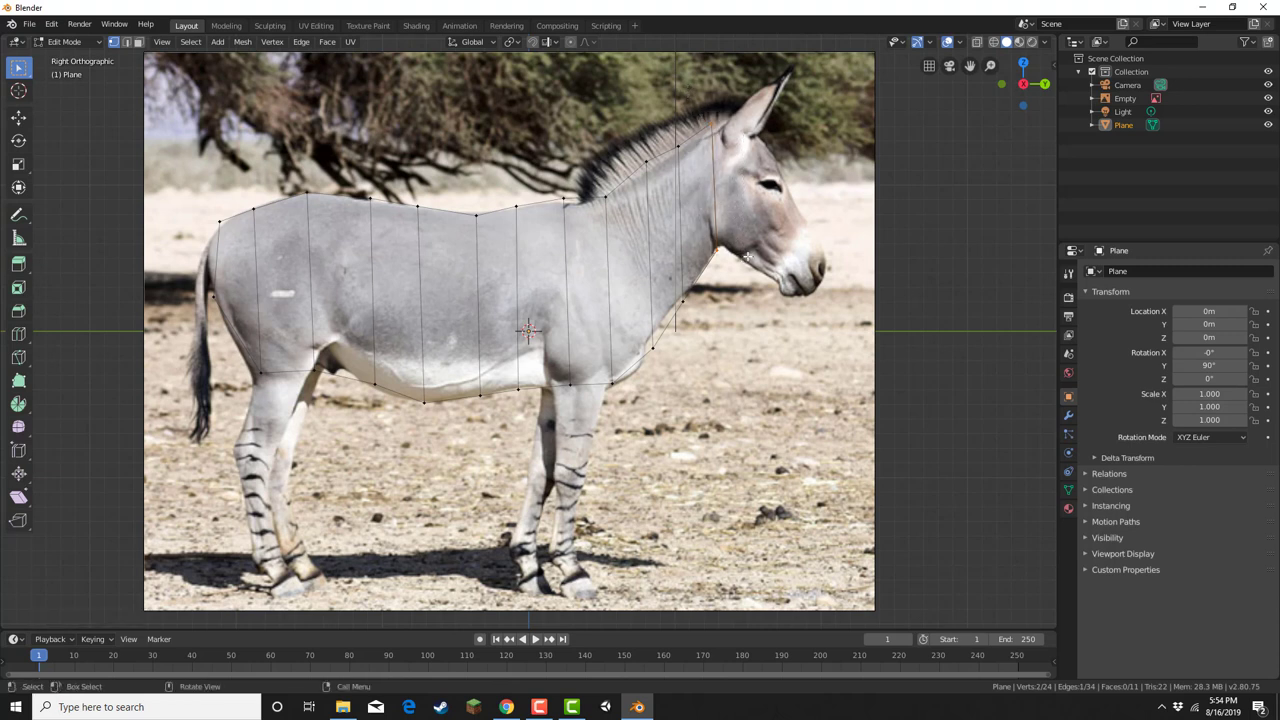
pyautogui.press('e')
pyautogui.click(785, 266)
pyautogui.press('e')
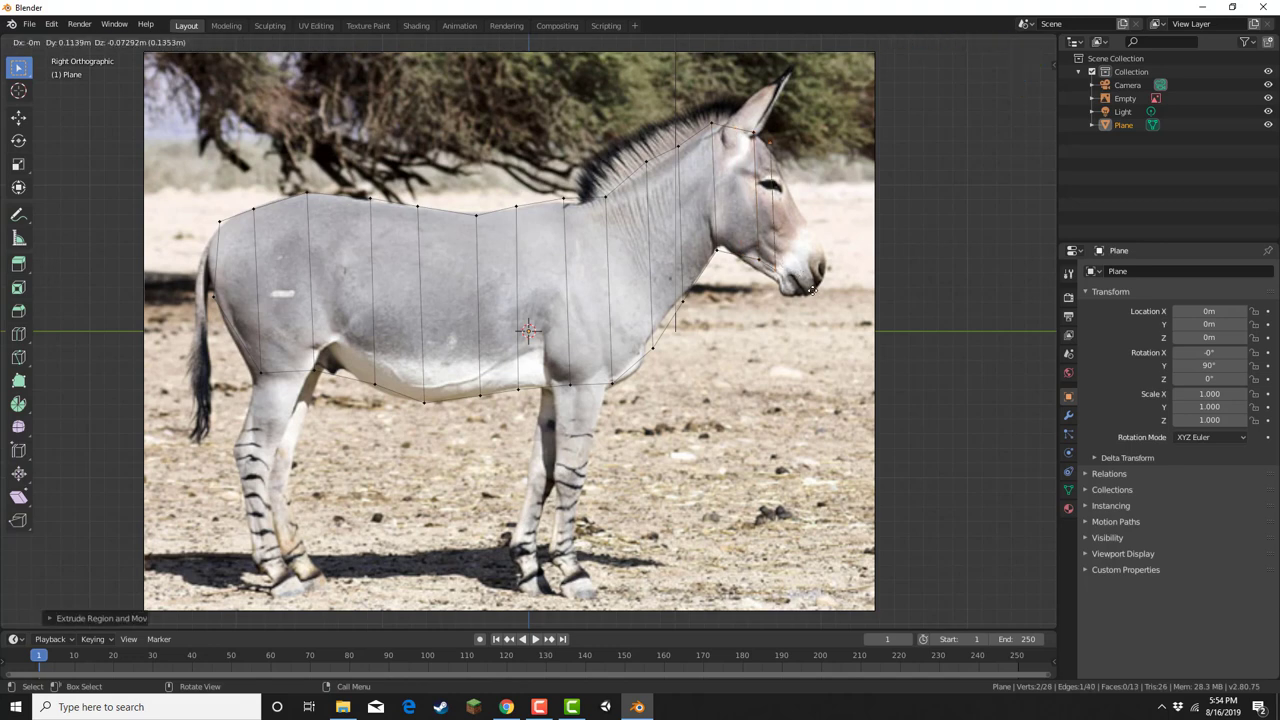
pyautogui.click(862, 336)
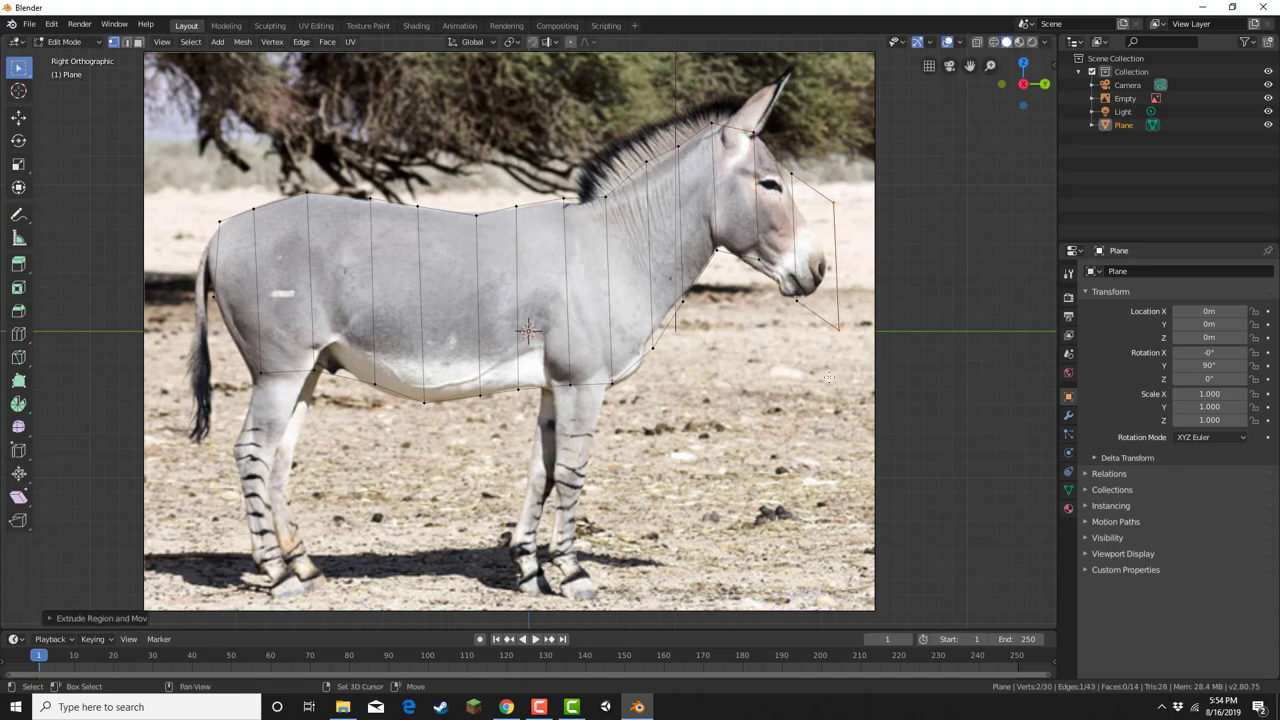
# Step: Move the two lower head vertices behind the foremost edge toward the donkey's jaw and mouth outline
pyautogui.keyDown('shift'); pyautogui.moveTo(810, 370); pyautogui.dragTo(602, 402, button='middle'); pyautogui.keyUp('shift')
pyautogui.scroll(4, 716, 432)
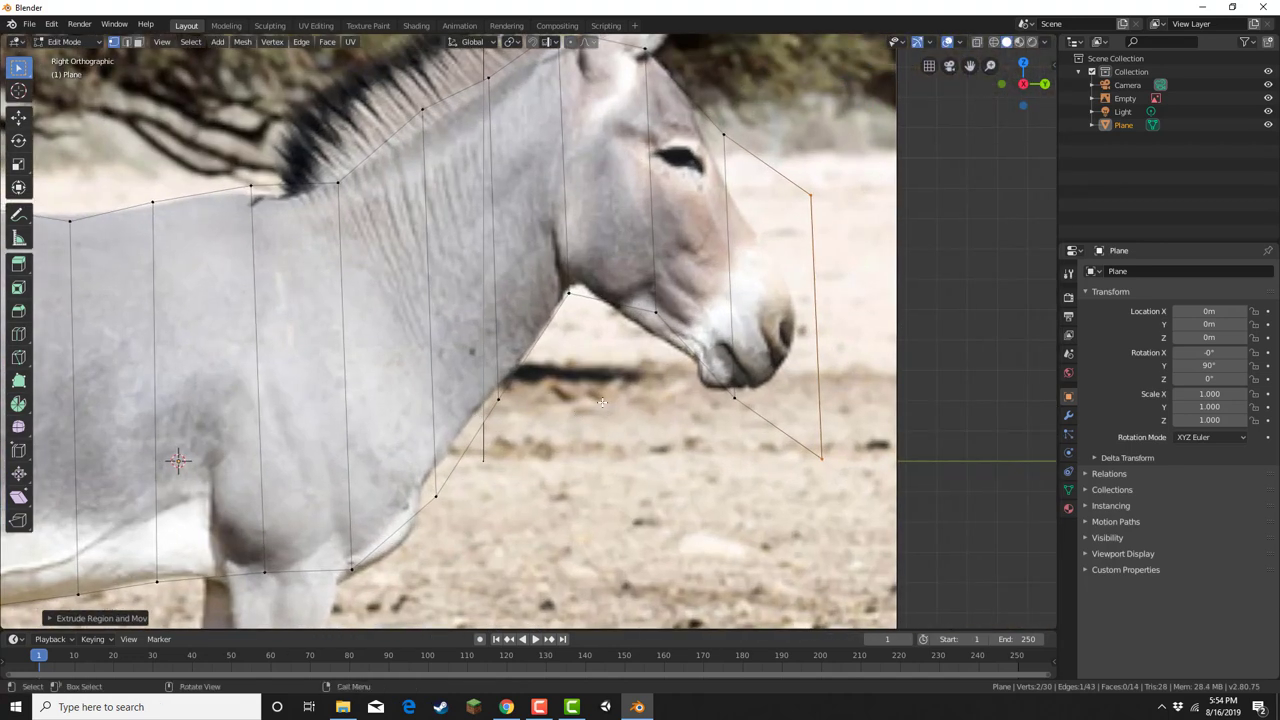
pyautogui.moveTo(627, 295); pyautogui.dragTo(740, 412)
pyautogui.press('g')
pyautogui.click(669, 362)
pyautogui.press('g')
pyautogui.click(718, 416)
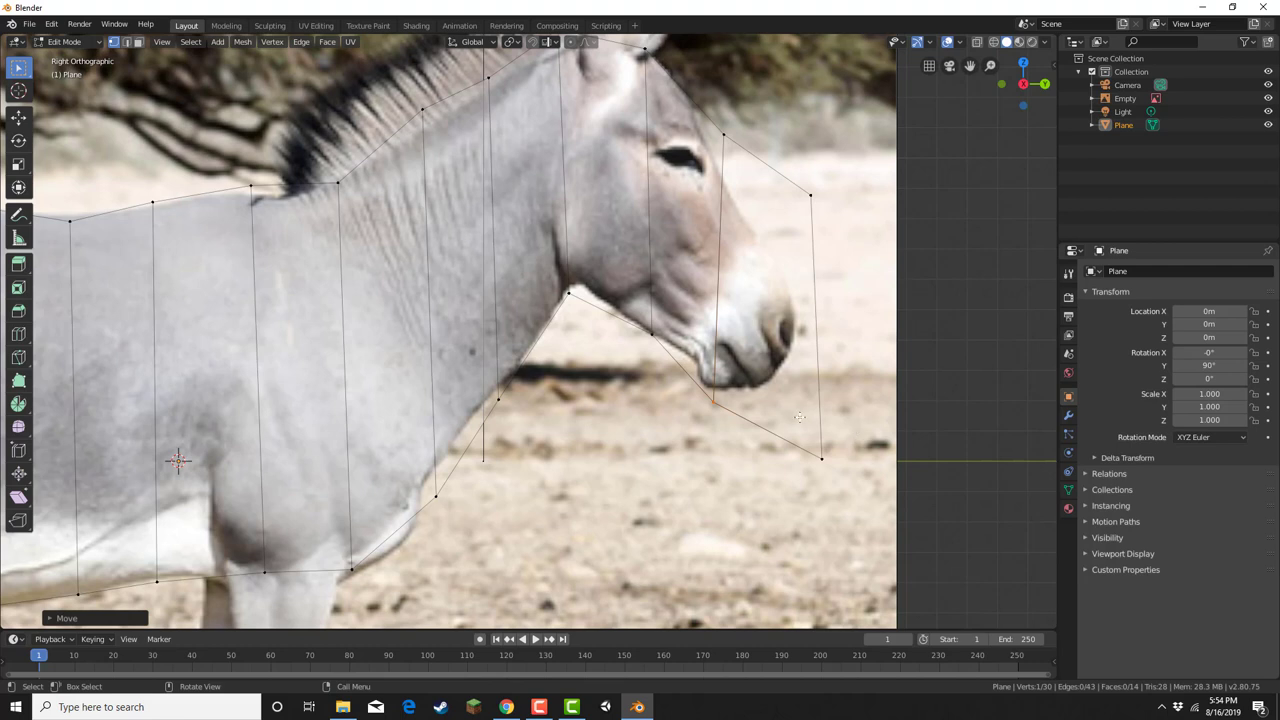
# Step: Move the foremost lower vertex to the chin and the forehead and nose vertices onto the donkey's face outline
pyautogui.moveTo(822, 469); pyautogui.dragTo(795, 408)
pyautogui.moveTo(708, 120); pyautogui.dragTo(818, 214)
pyautogui.press('g')
pyautogui.click(732, 177)
pyautogui.press('g')
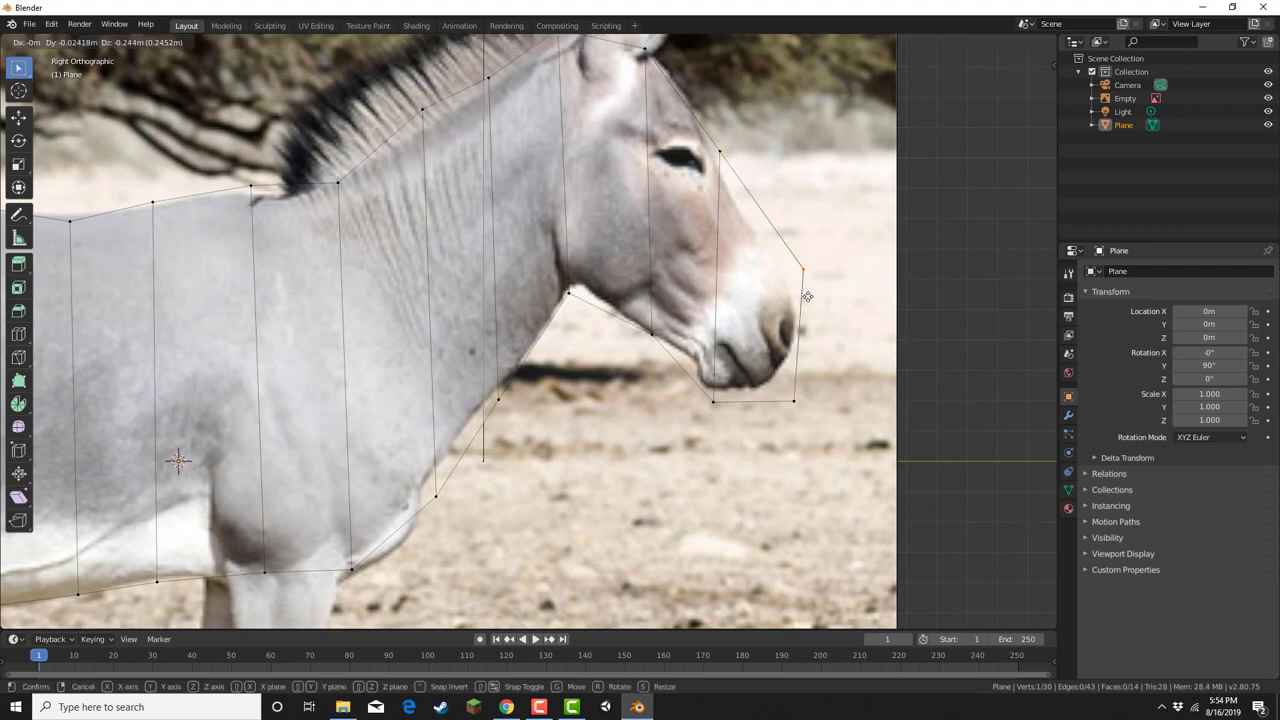
pyautogui.click(806, 335)
# Step: Hide the donkey reference image from the viewport
pyautogui.scroll(-2, 596, 361)
pyautogui.scroll(-2, 595, 361)
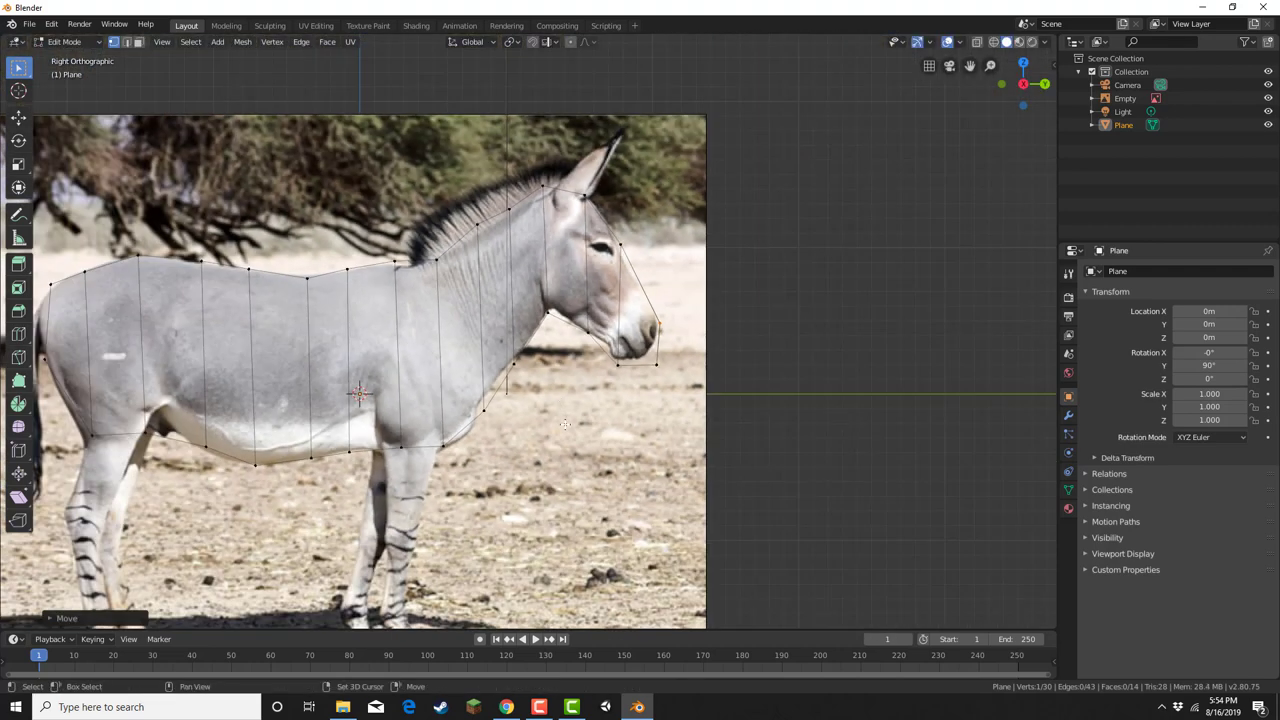
pyautogui.keyDown('shift'); pyautogui.moveTo(595, 361); pyautogui.dragTo(803, 318, button='middle'); pyautogui.keyUp('shift')
pyautogui.click(1268, 98)
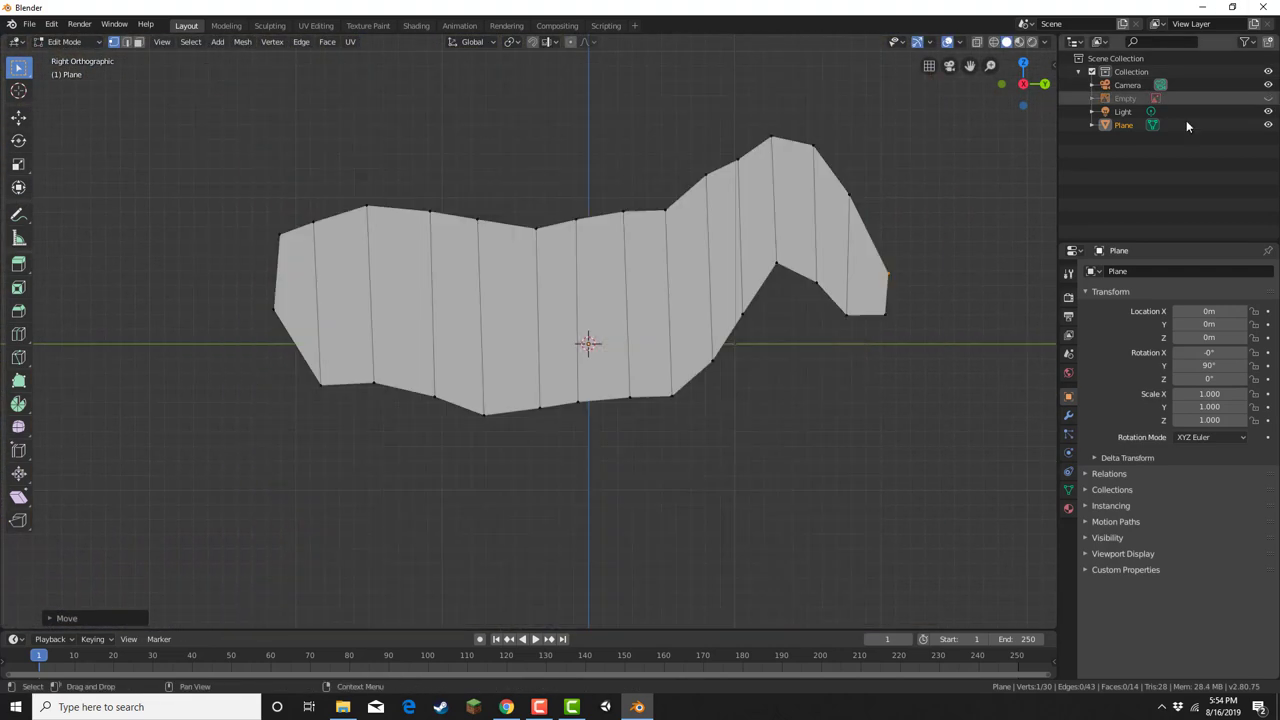
# Step: Select the whole profile mesh, extrude it sideways about 0.8 m and delete the faces of the extruded side
pyautogui.scroll(-2, 891, 229)
pyautogui.moveTo(891, 229); pyautogui.dragTo(244, 236, button='middle')
pyautogui.moveTo(238, 196); pyautogui.dragTo(846, 471)
pyautogui.moveTo(669, 354); pyautogui.dragTo(646, 374, button='middle')
pyautogui.press('e')
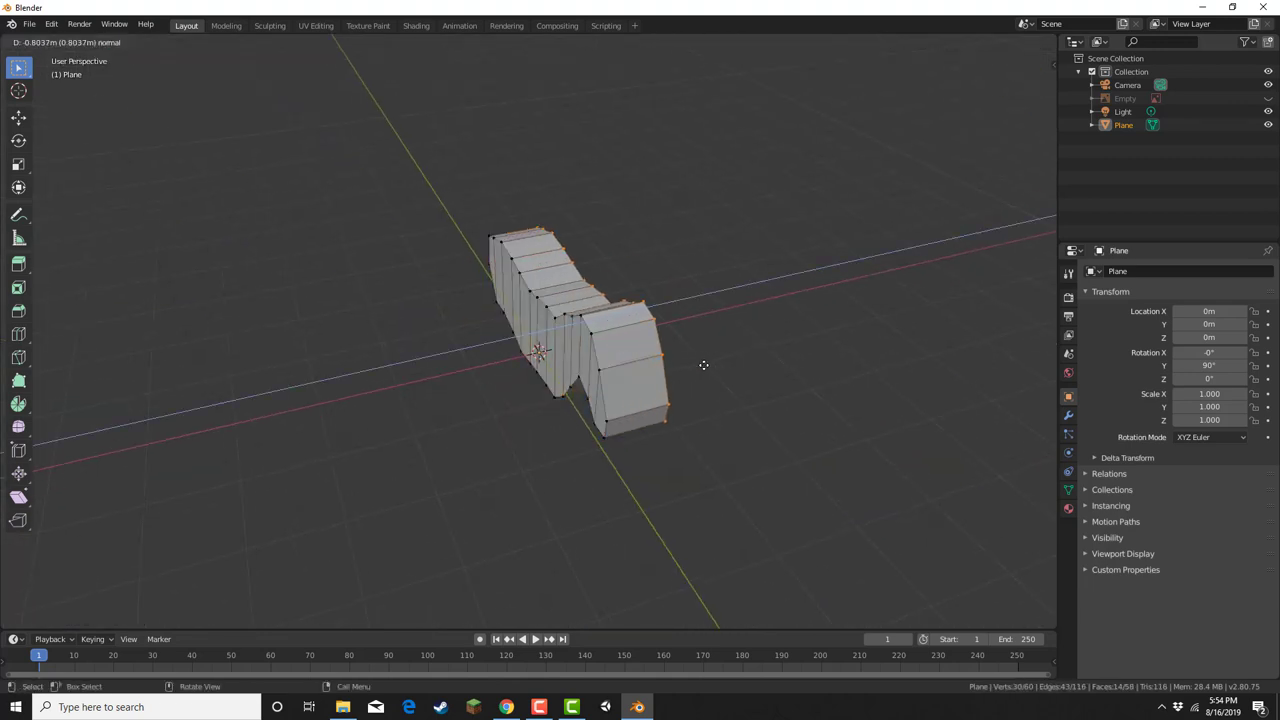
pyautogui.click(706, 365)
pyautogui.press('x')
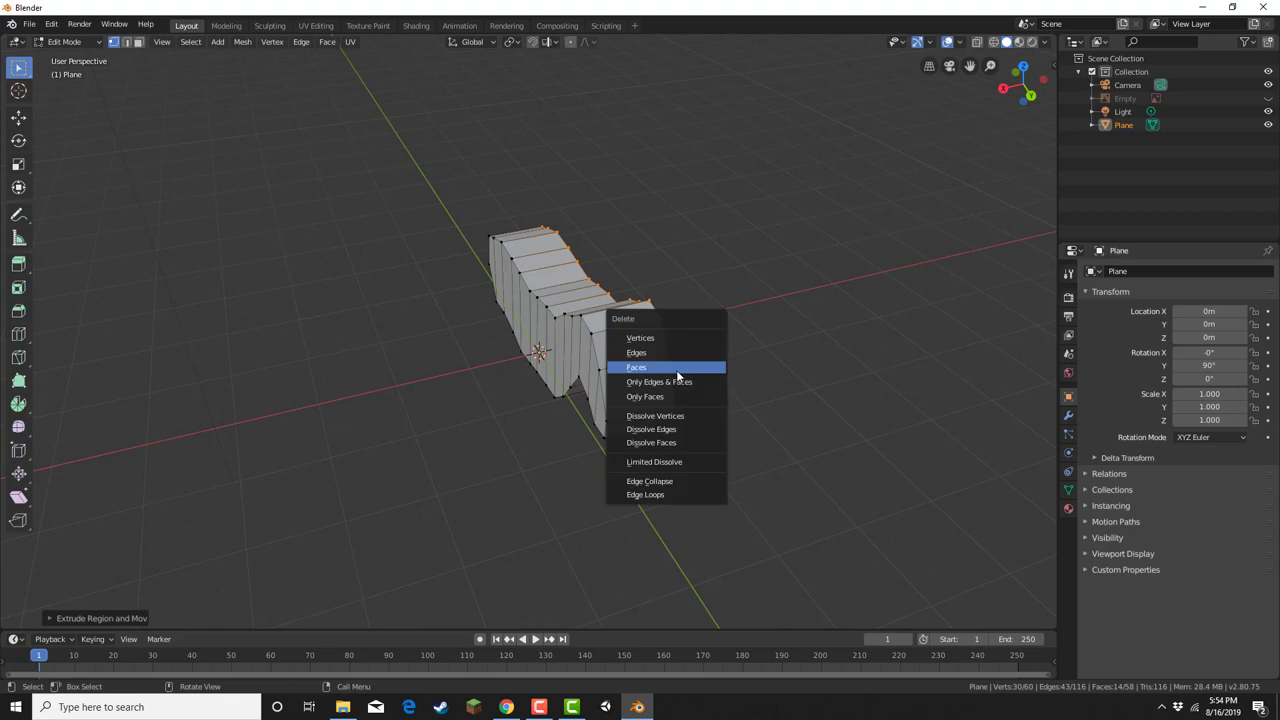
pyautogui.click(684, 366)
# Step: Add a Mirror modifier to the donkey mesh
pyautogui.click(1069, 415)
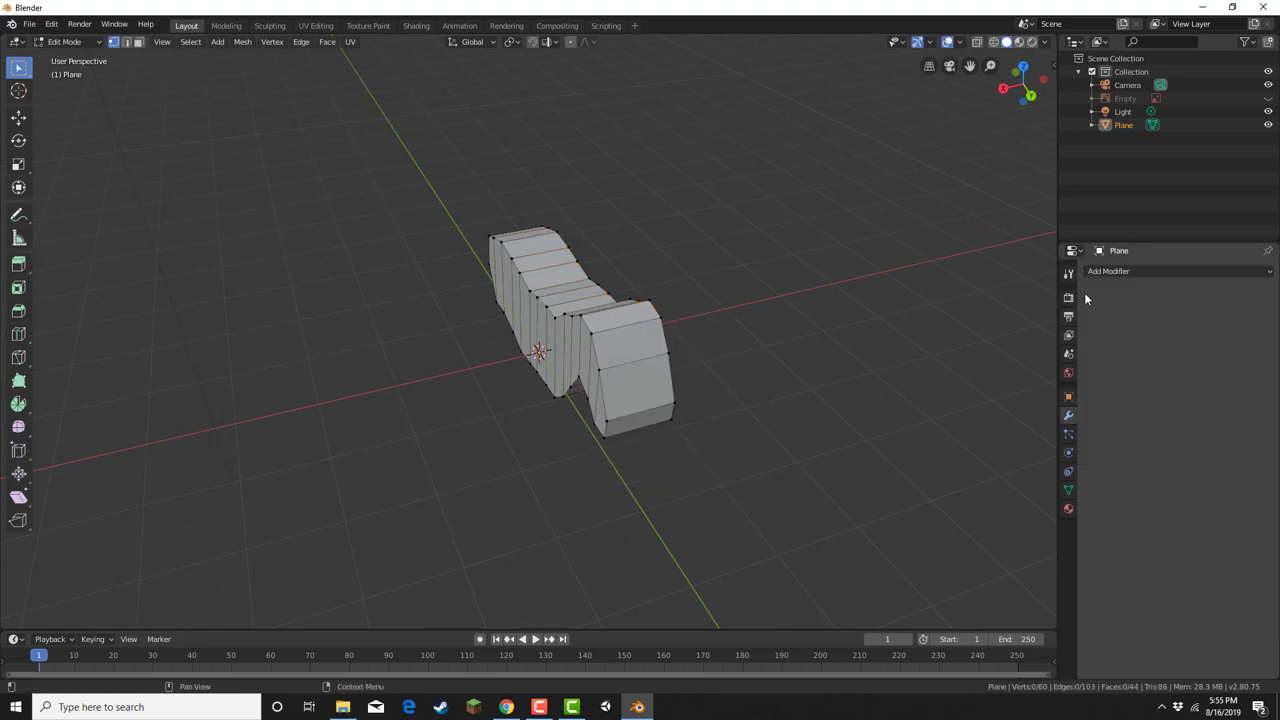
pyautogui.click(1094, 274)
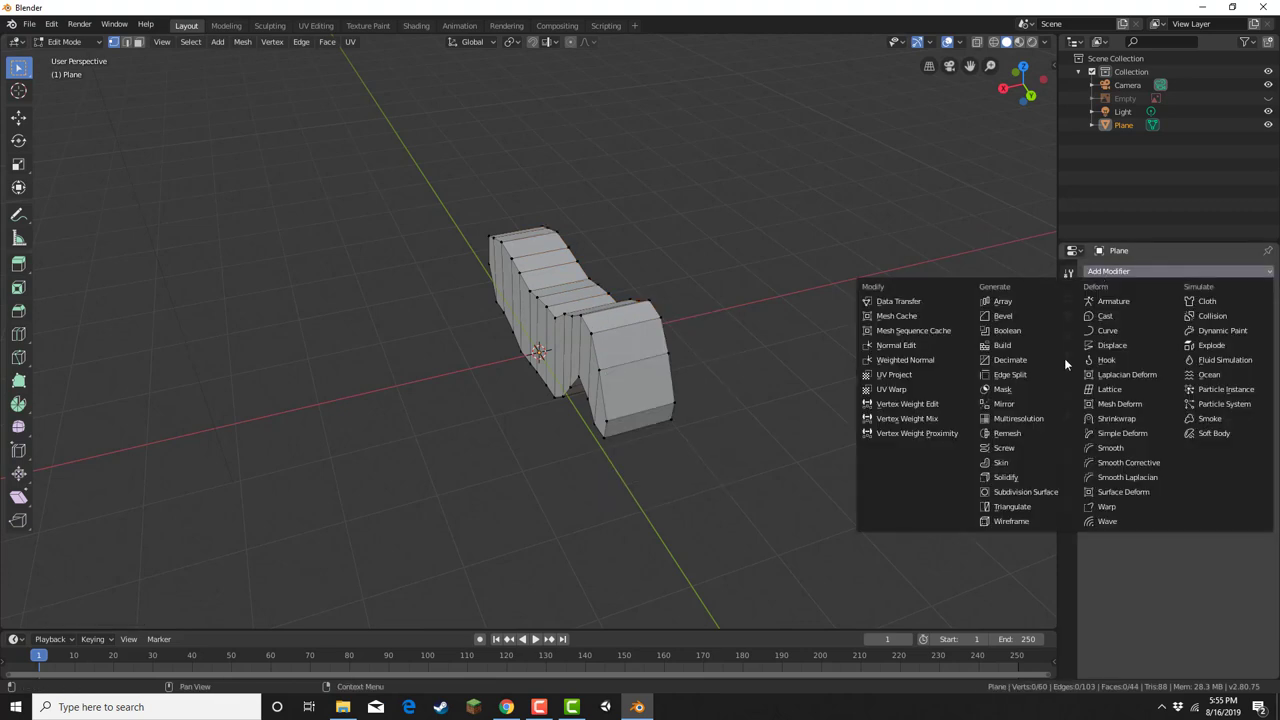
pyautogui.click(1005, 404)
pyautogui.moveTo(760, 390); pyautogui.dragTo(661, 375, button='middle')
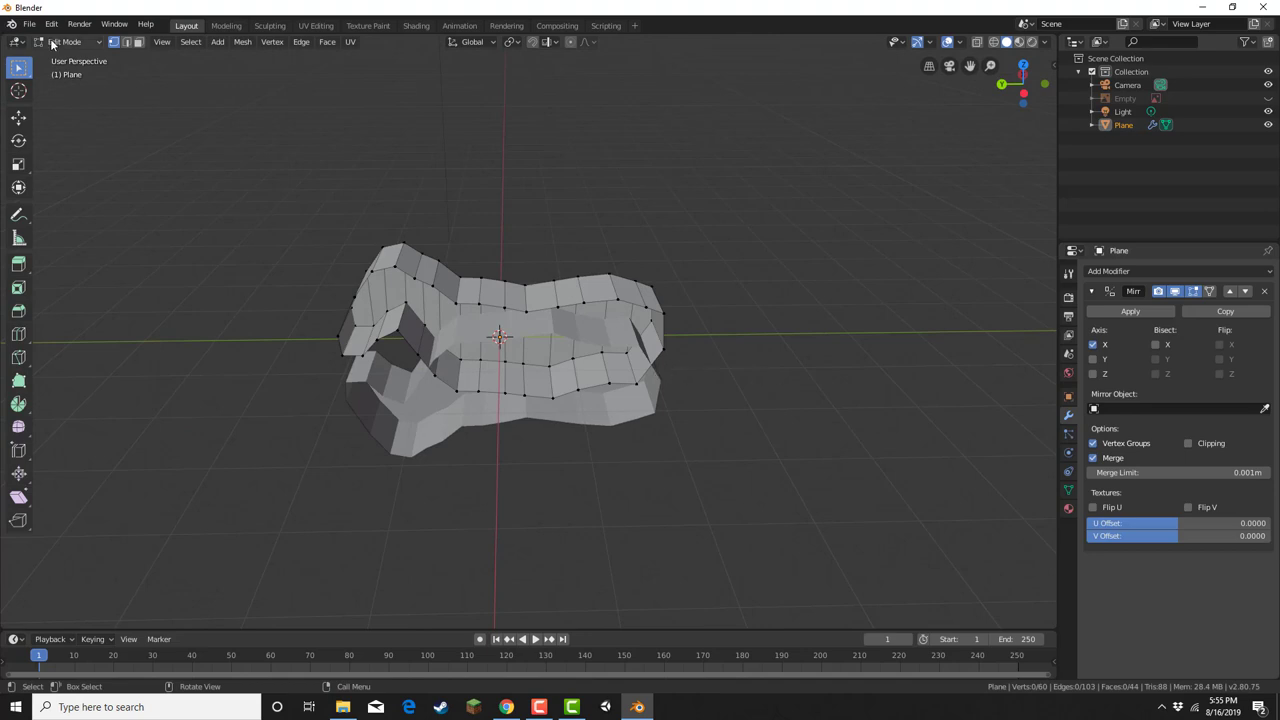
# Step: Switch to Object Mode and apply the plane object's rotation so the mirroring runs across the body's width
pyautogui.moveTo(180, 169)
pyautogui.mouseDown(button='middle')
pyautogui.moveTo(254, 180)
pyautogui.moveTo(200, 157)
pyautogui.mouseUp(button='middle')
pyautogui.click(87, 42)
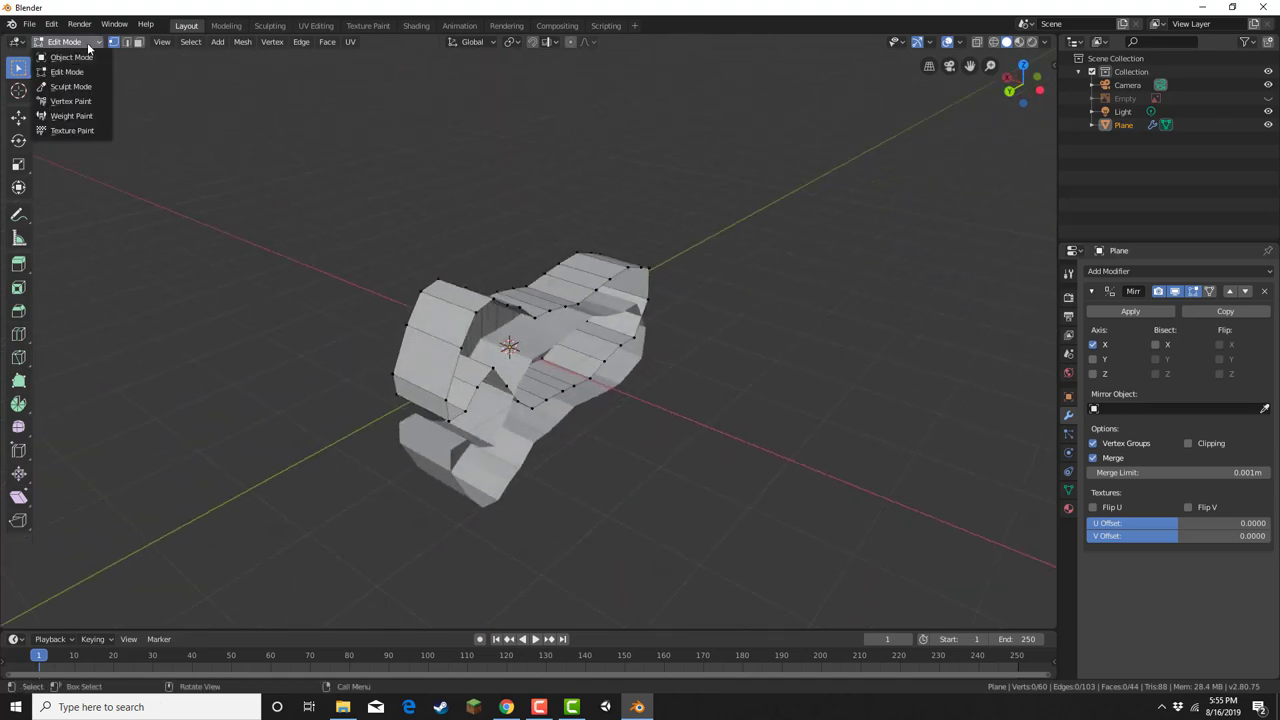
pyautogui.click(72, 57)
pyautogui.hotkey('ctrl', 'a')
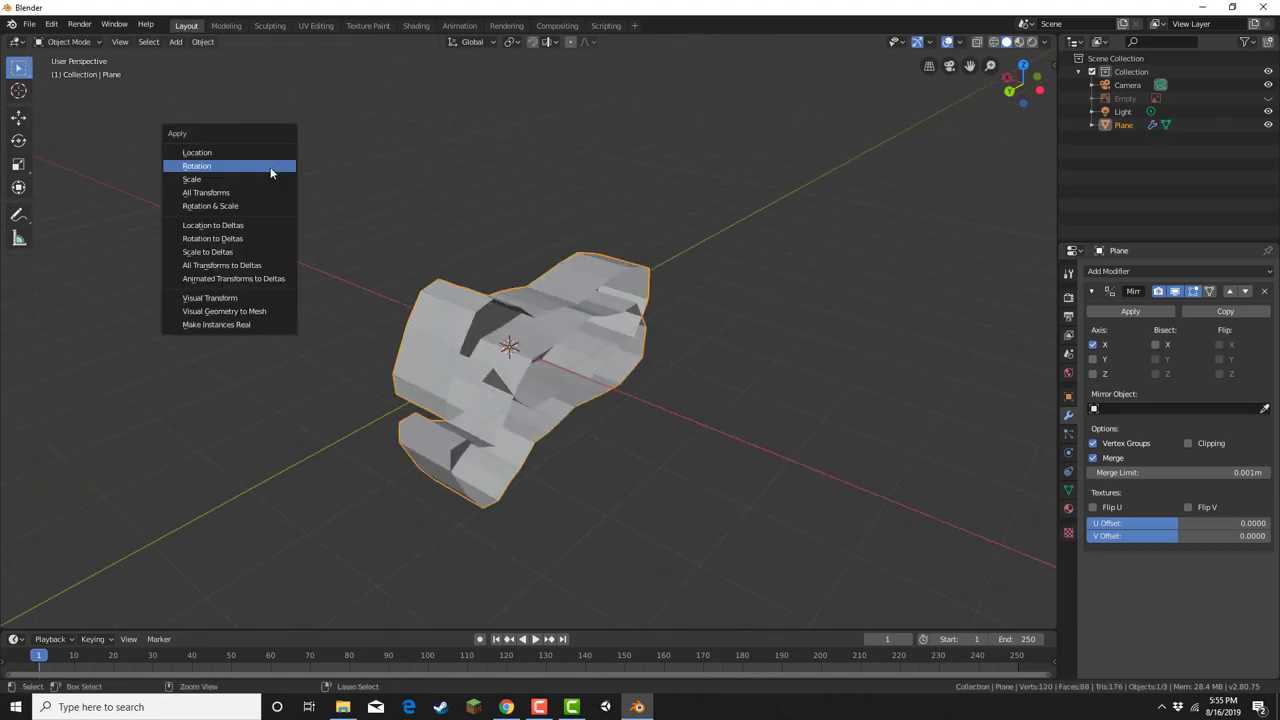
pyautogui.click(266, 167)
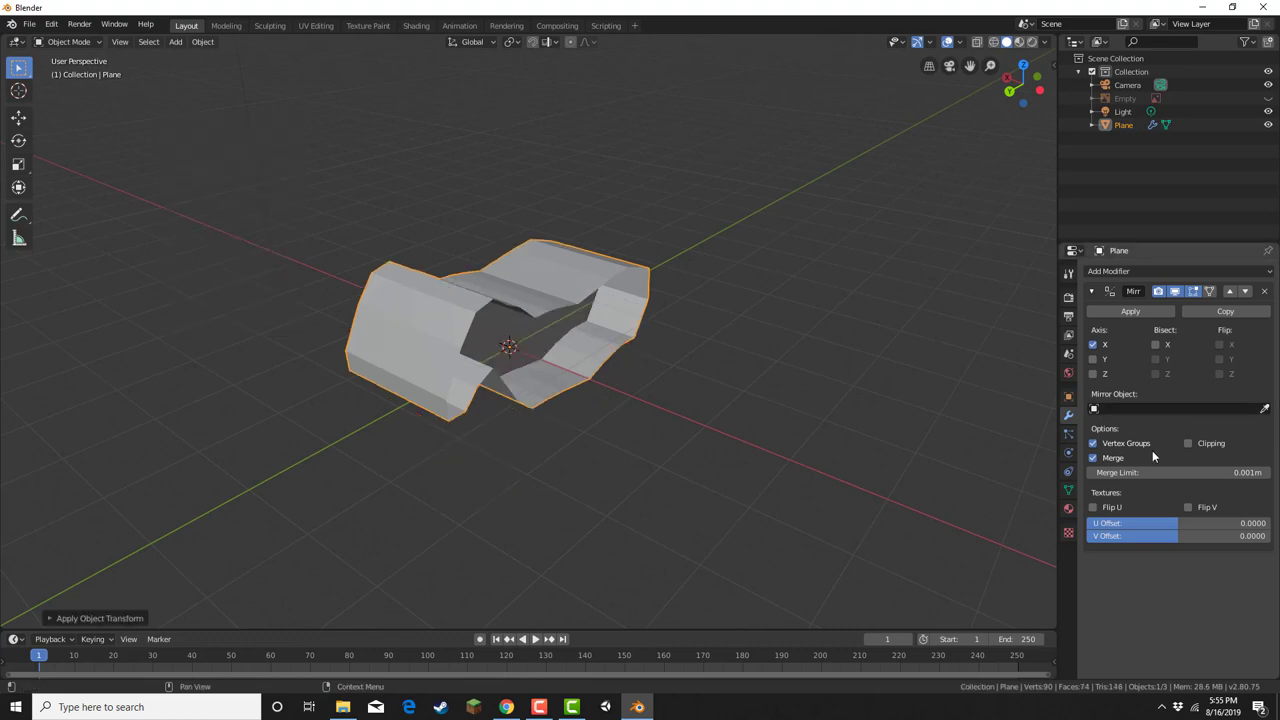
# Step: Return to Edit Mode and move the whole mesh sideways away from its mirrored half
pyautogui.click(85, 41)
pyautogui.click(86, 73)
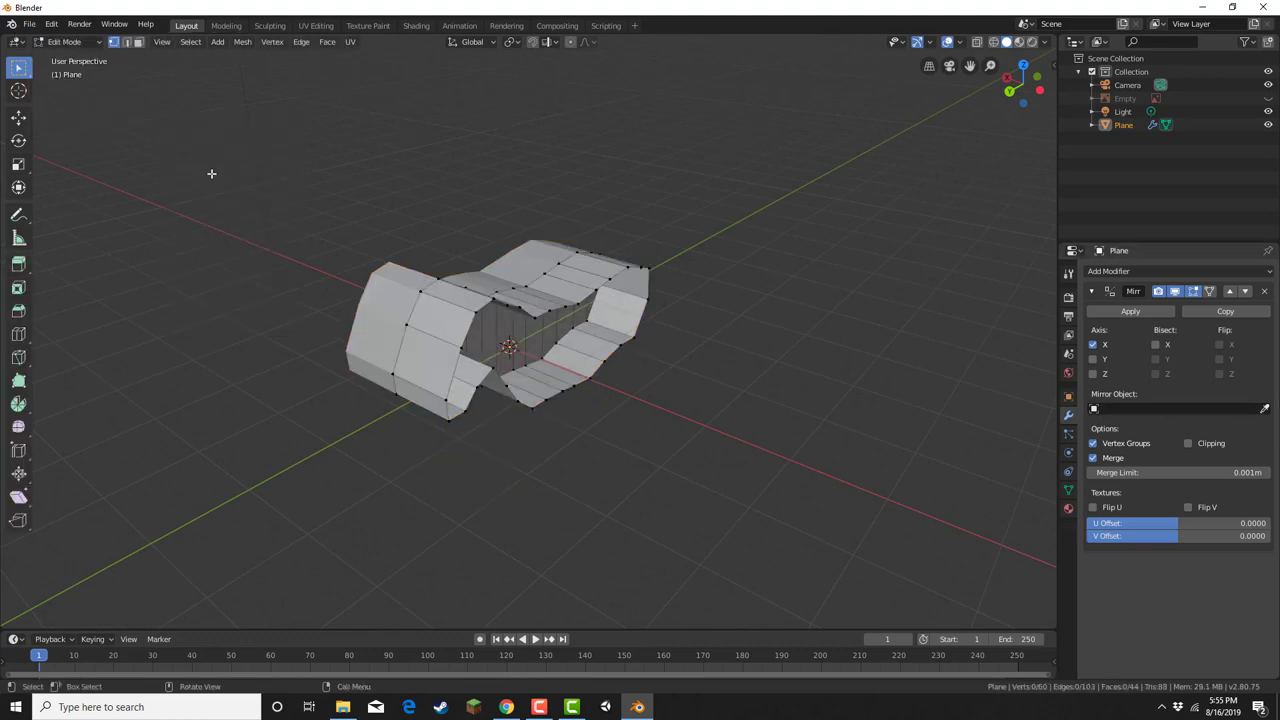
pyautogui.moveTo(211, 174); pyautogui.dragTo(263, 183, button='middle')
pyautogui.press('g')
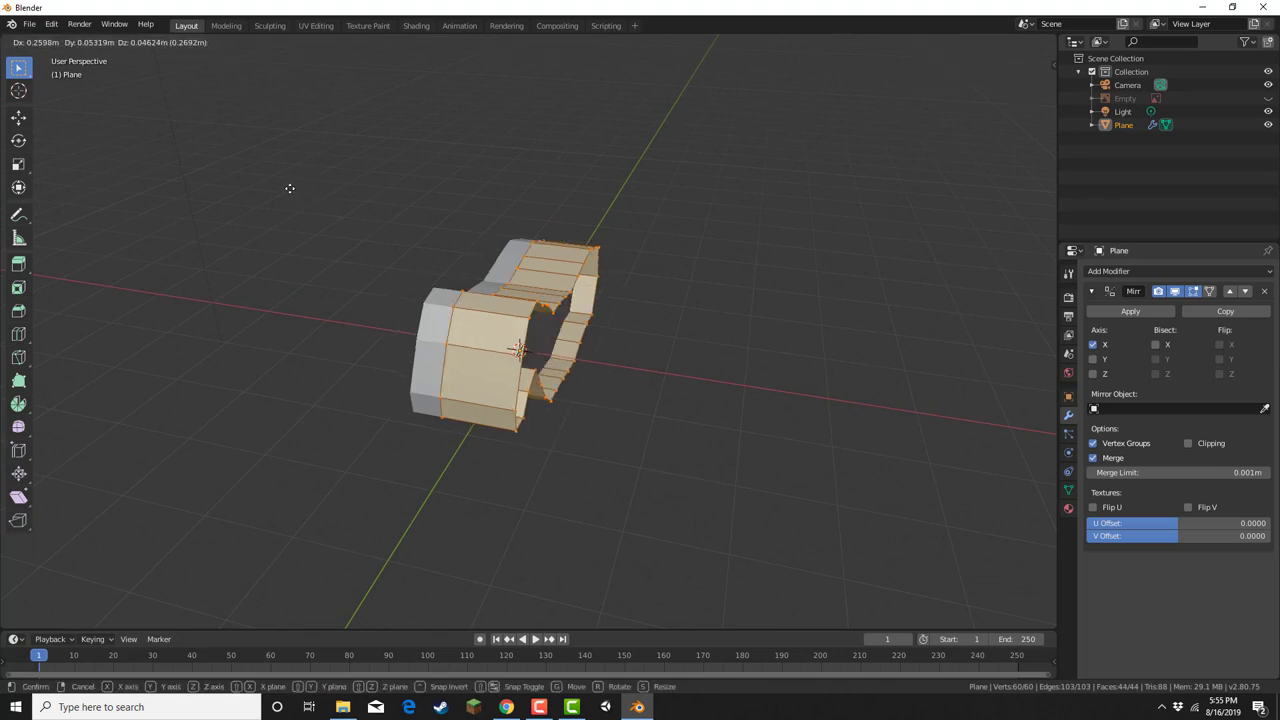
pyautogui.click(229, 180)
# Step: Enable Clipping on the Mirror modifier and move the mesh back about 0.7 m to join both halves at the centre
pyautogui.click(1187, 443)
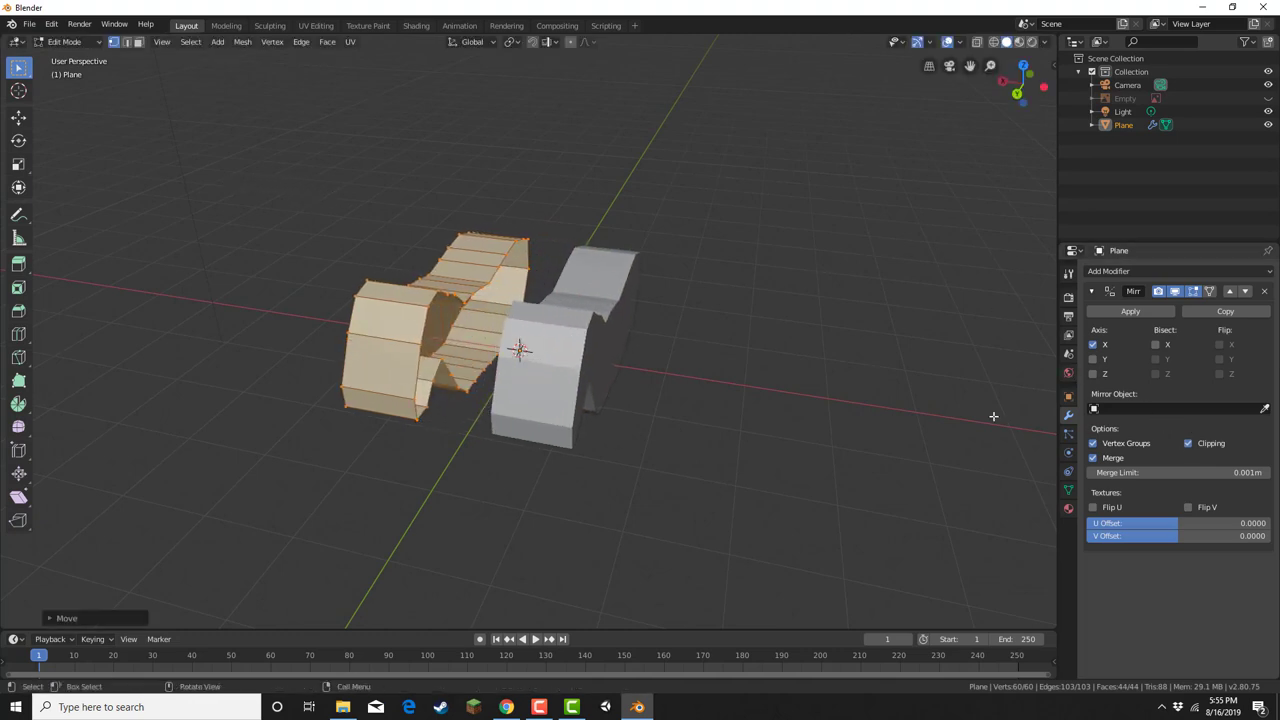
pyautogui.press('g')
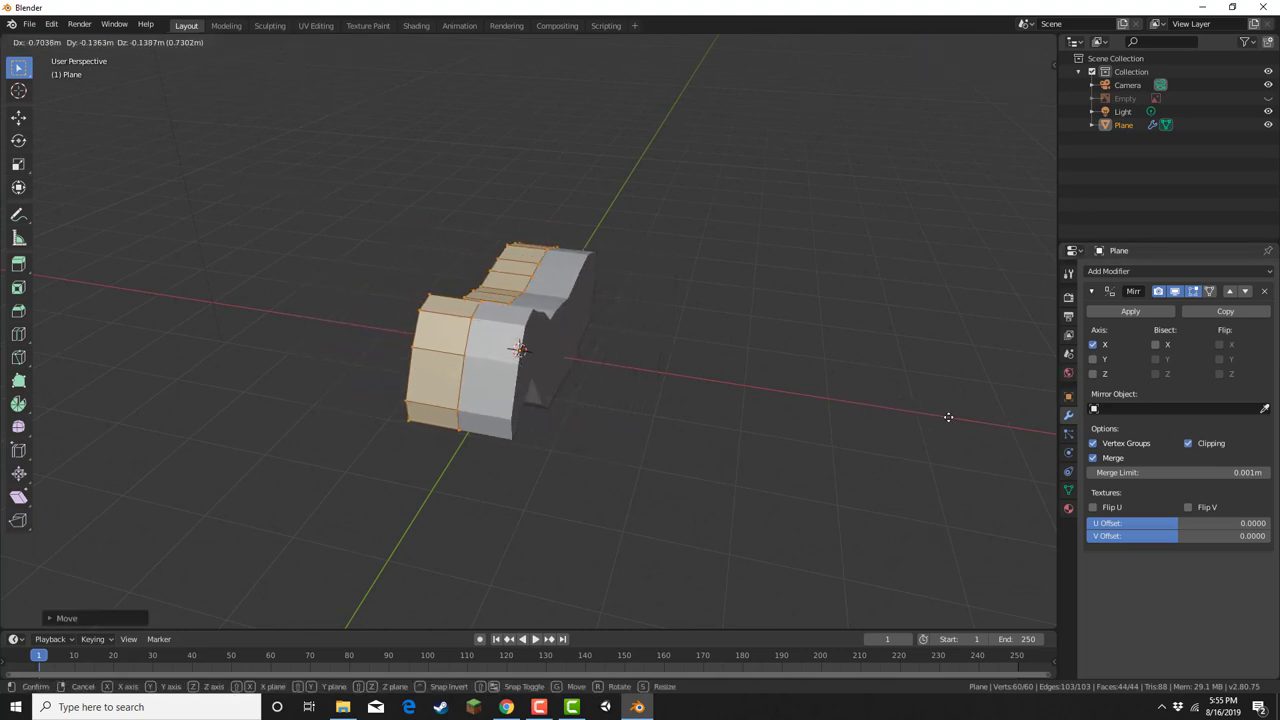
pyautogui.click(948, 417)
# Step: Show the reference image again in the right side view and move the whole mesh over the donkey's body
pyautogui.click(1031, 93)
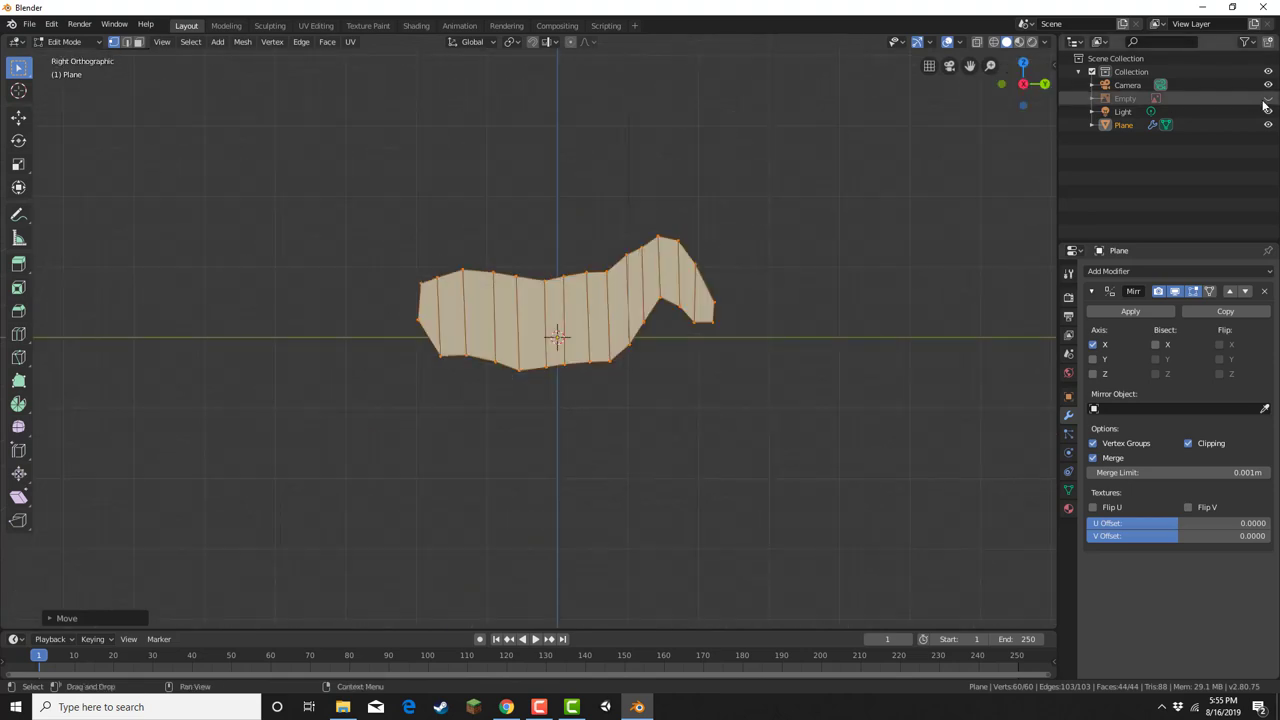
pyautogui.press('g')
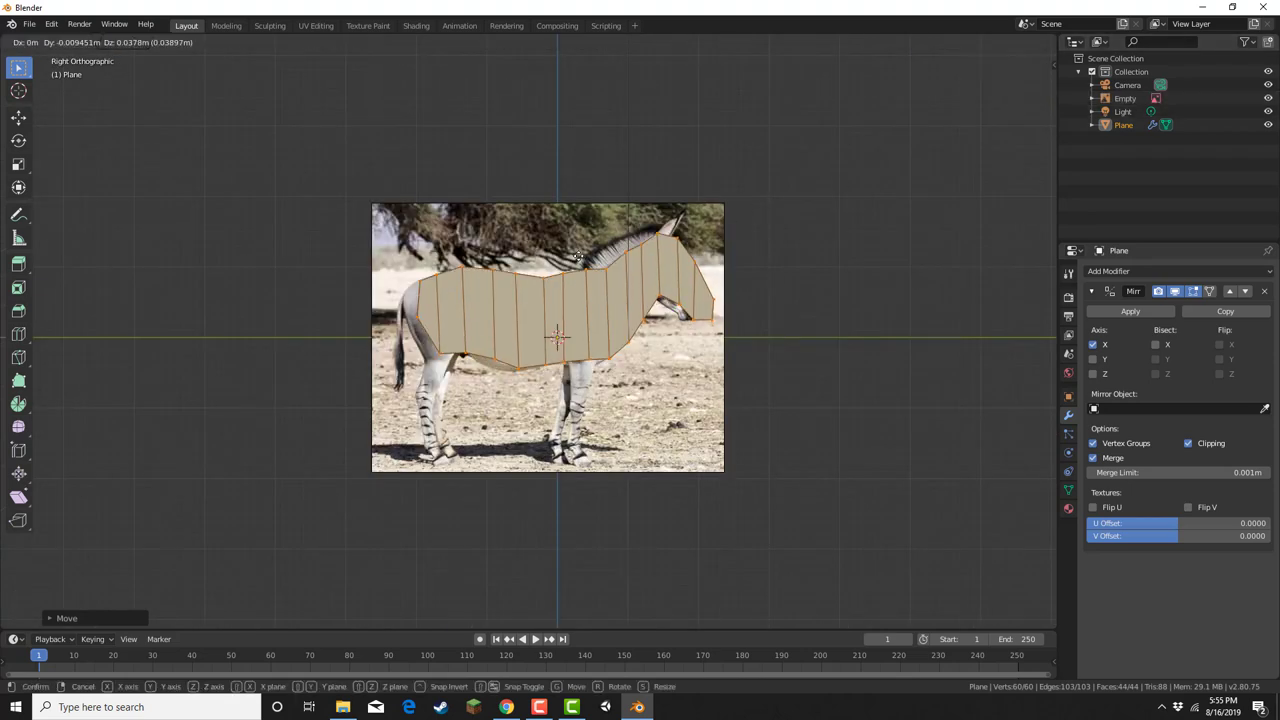
pyautogui.click(565, 255)
# Step: Add a loop cut running lengthwise around the body across its back, rump and belly strips
pyautogui.moveTo(479, 453); pyautogui.dragTo(547, 450, button='middle')
pyautogui.hotkey('ctrl', 'r')
pyautogui.click(446, 321)
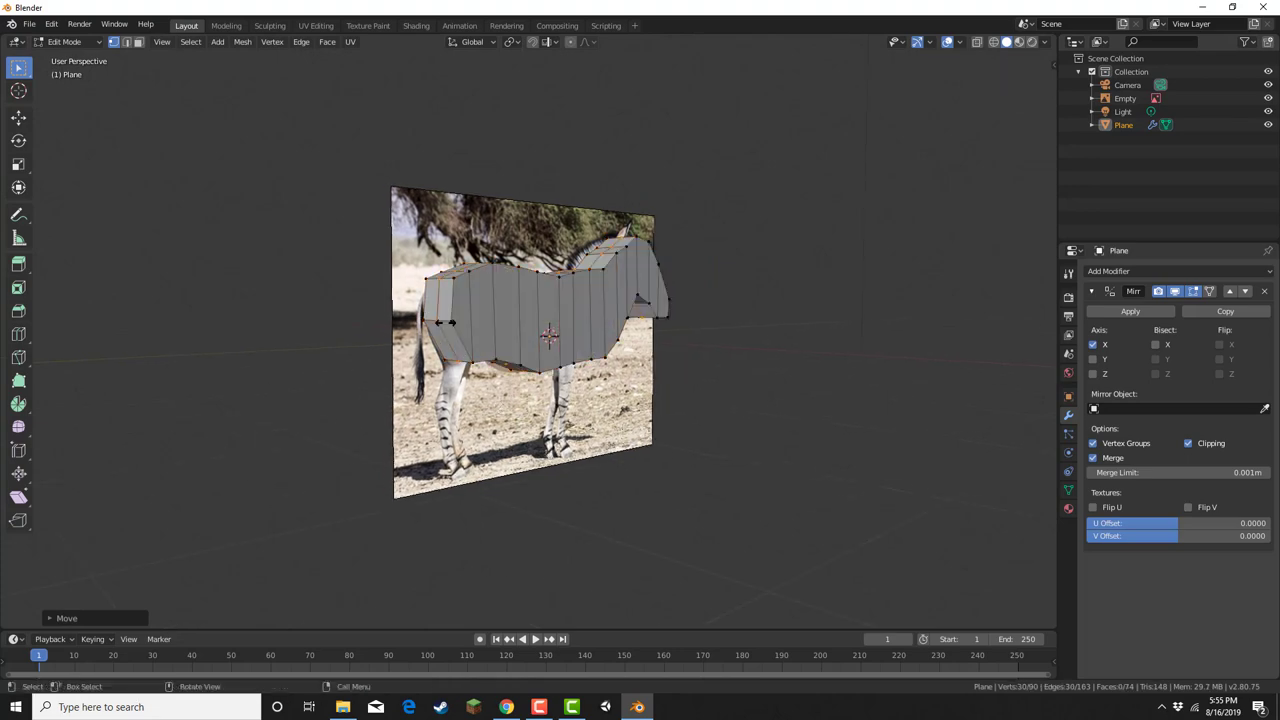
pyautogui.click(446, 321)
pyautogui.click(1037, 86)
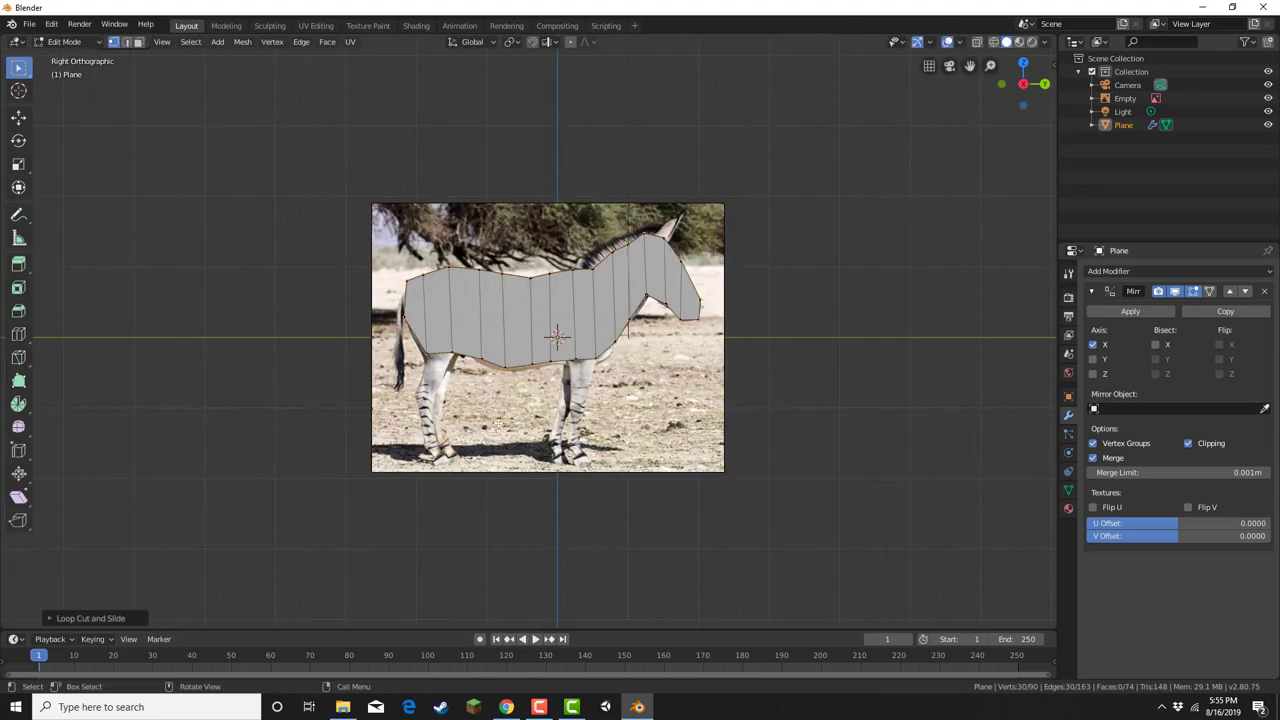
# Step: In wireframe shading and face select mode, select the underside face above the hind leg and extrude it down a little
pyautogui.moveTo(497, 425); pyautogui.dragTo(493, 410, button='middle')
pyautogui.scroll(3, 493, 408)
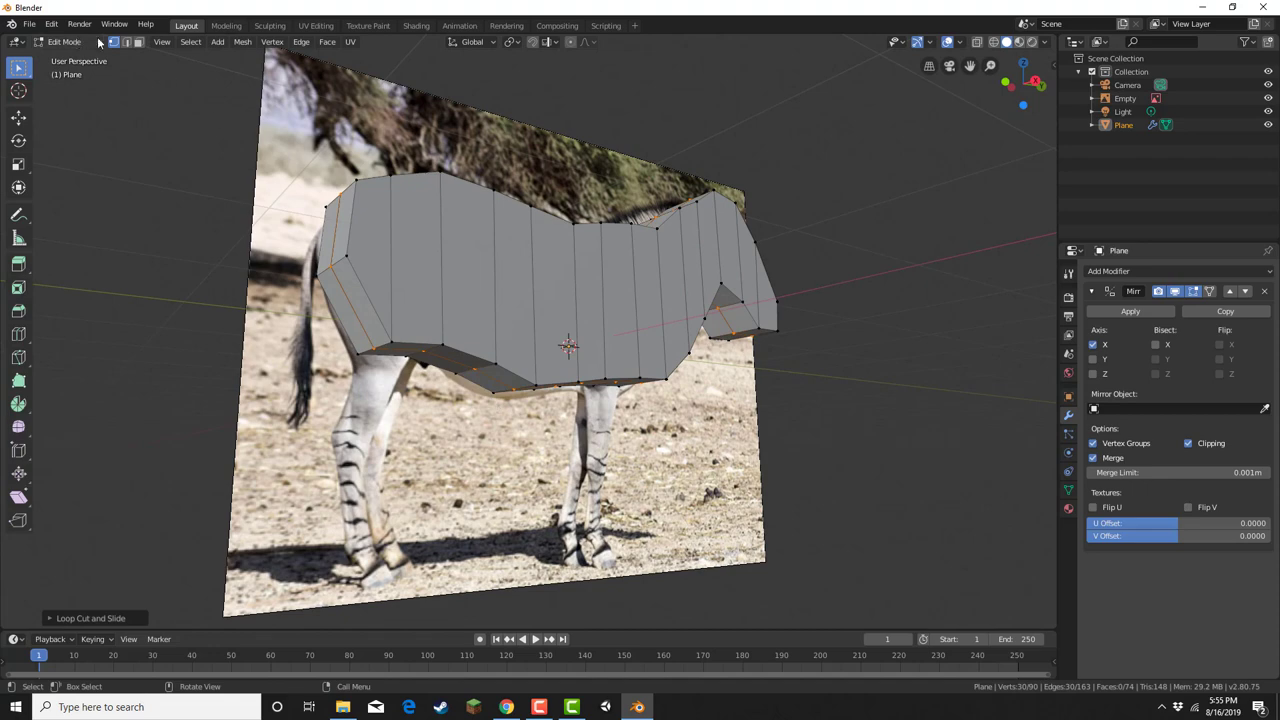
pyautogui.click(139, 42)
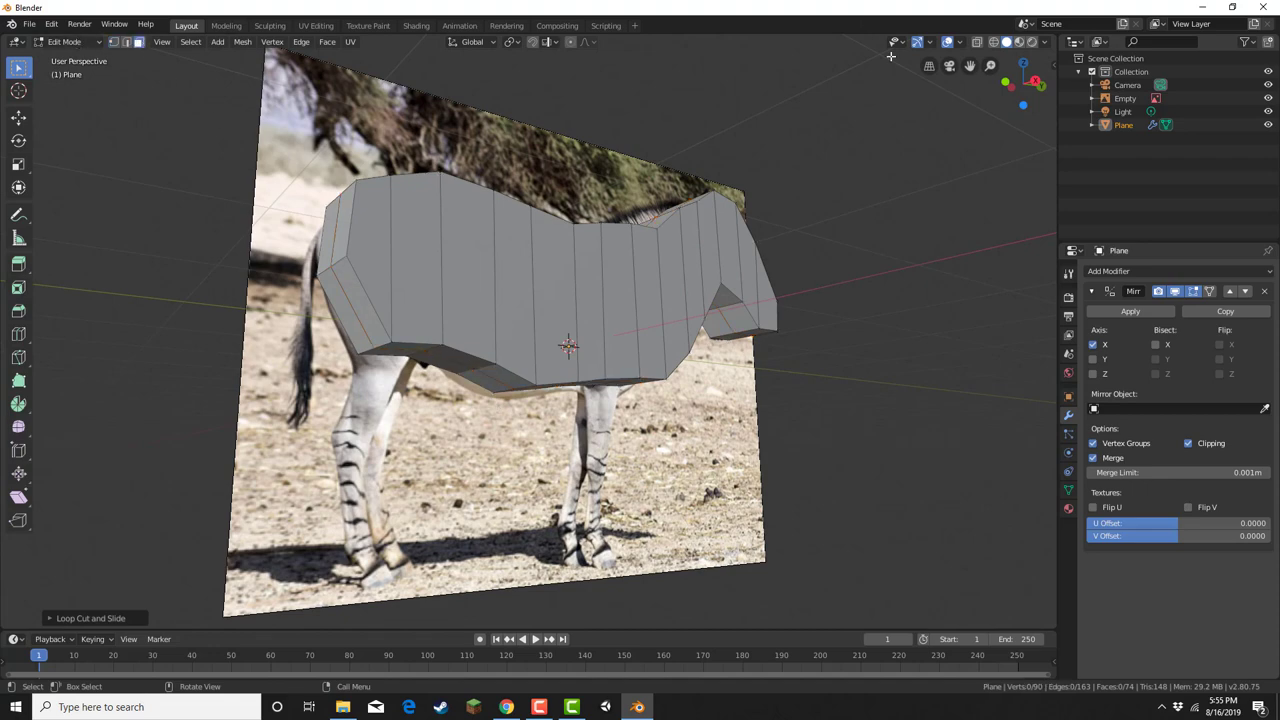
pyautogui.click(994, 42)
pyautogui.scroll(2, 250, 379)
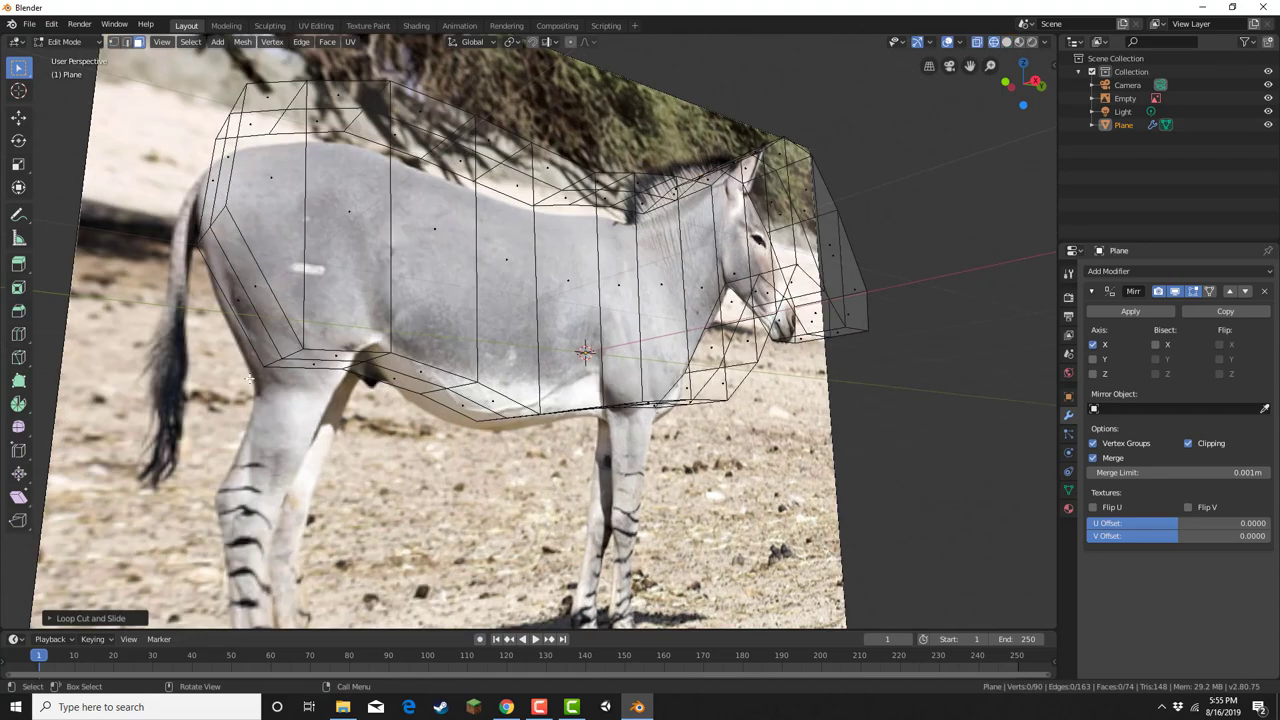
pyautogui.click(327, 358)
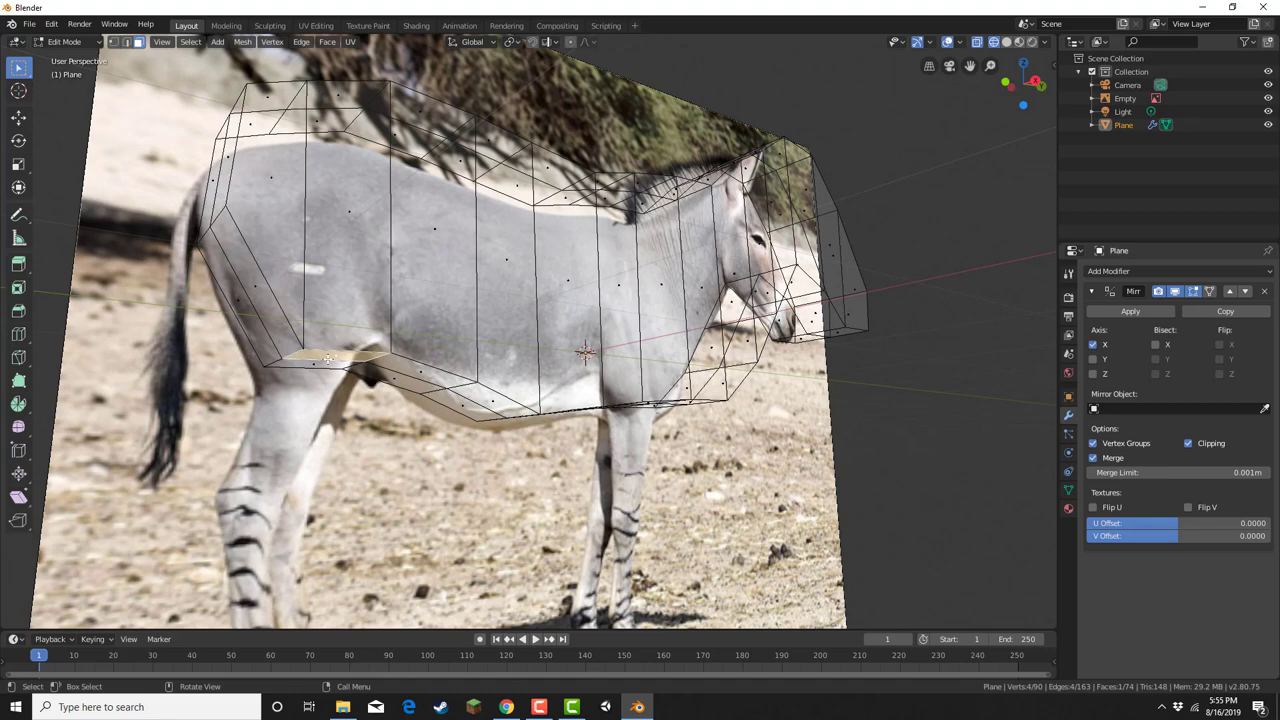
pyautogui.press('e')
pyautogui.click(330, 393)
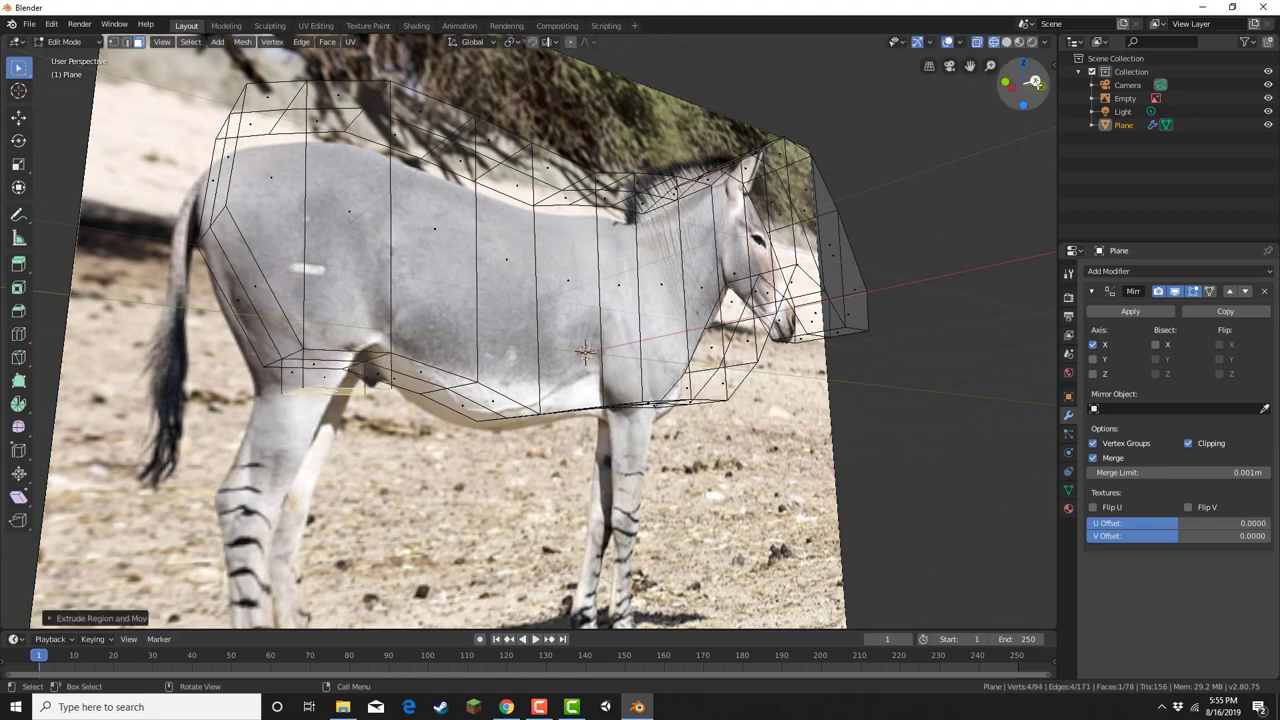
# Step: In the right side view, move the two front vertices of the upper hind leg section onto the leg's front contour
pyautogui.click(1036, 82)
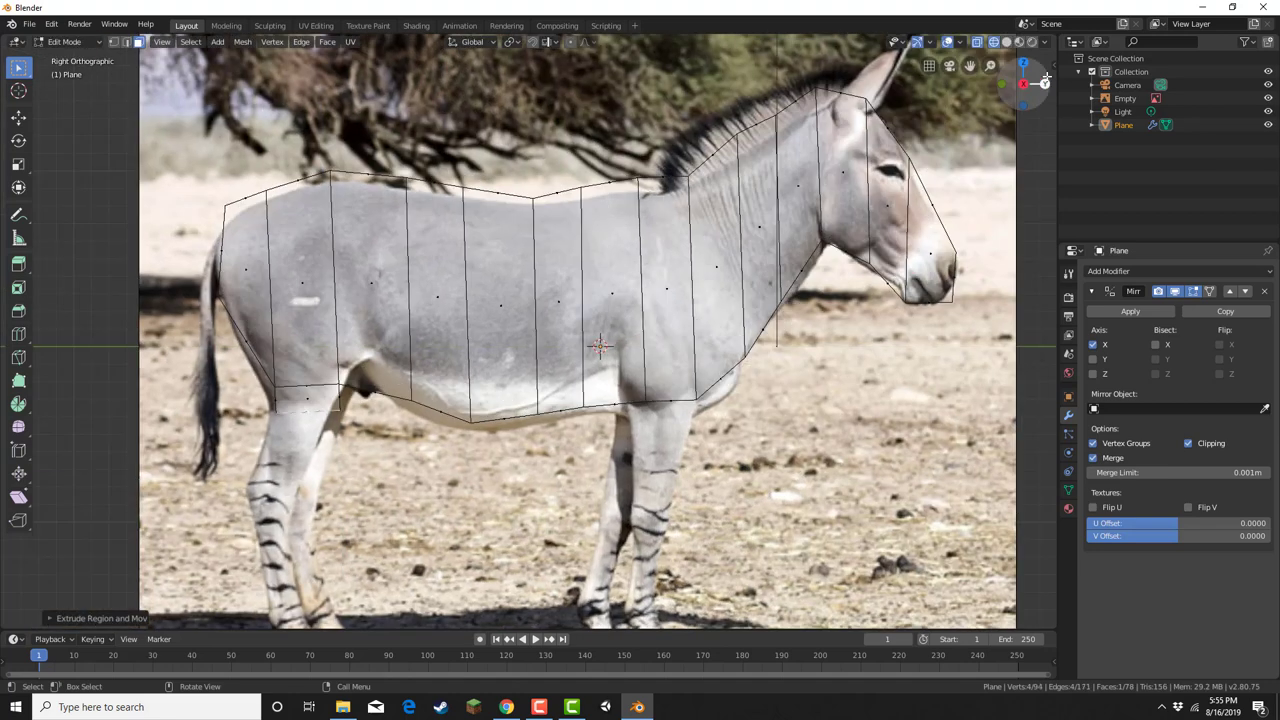
pyautogui.click(1268, 99)
pyautogui.click(1268, 99)
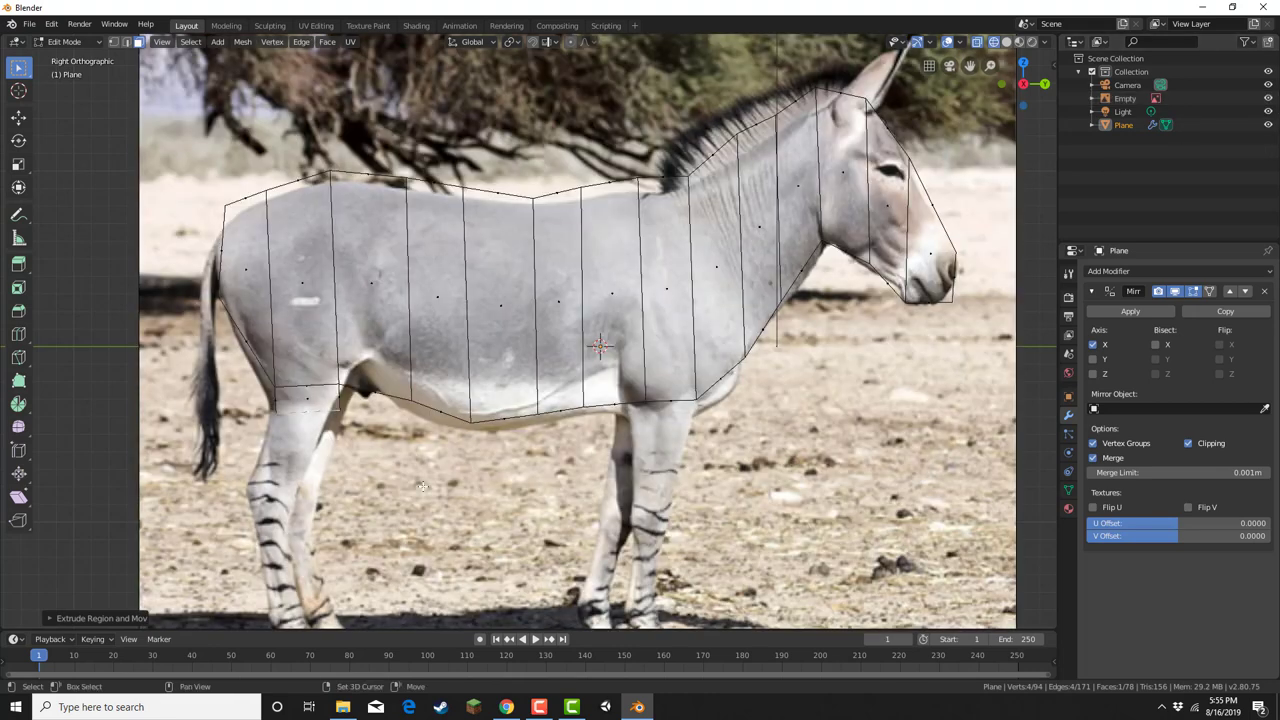
pyautogui.keyDown('shift'); pyautogui.moveTo(600, 347); pyautogui.dragTo(785, 253, button='middle'); pyautogui.keyUp('shift')
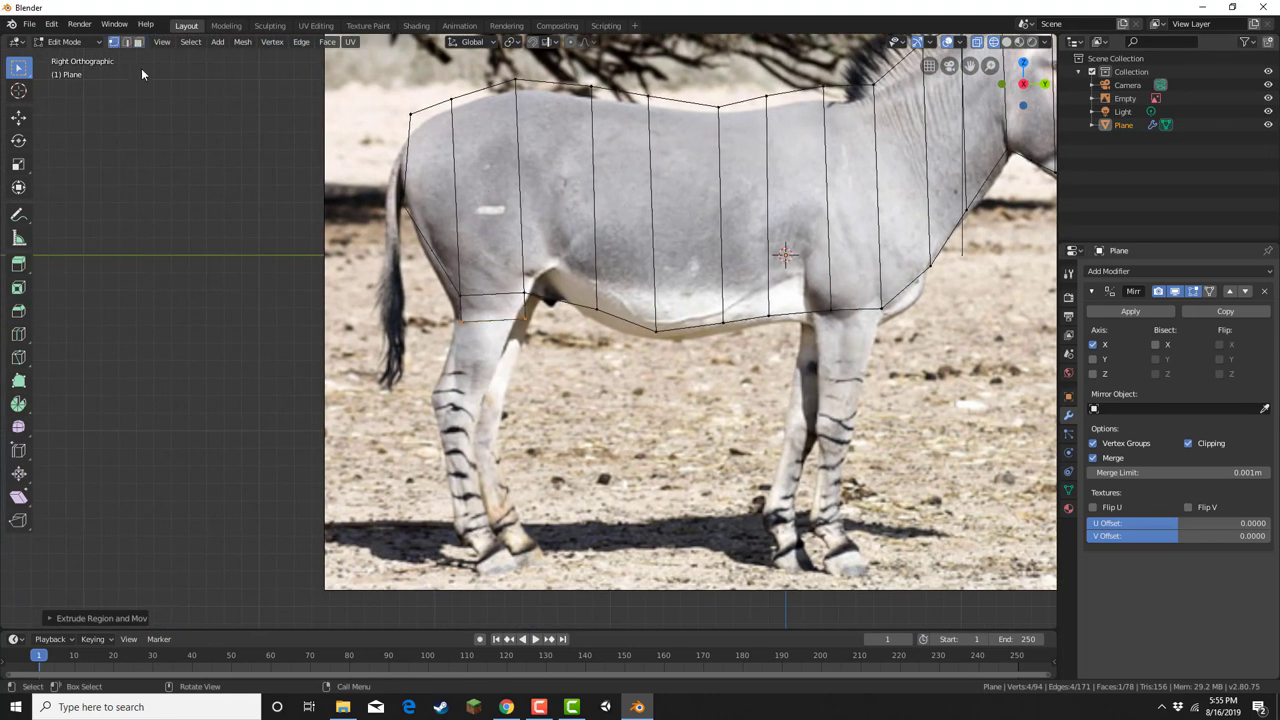
pyautogui.scroll(4, 515, 320)
pyautogui.click(511, 316)
pyautogui.press('g')
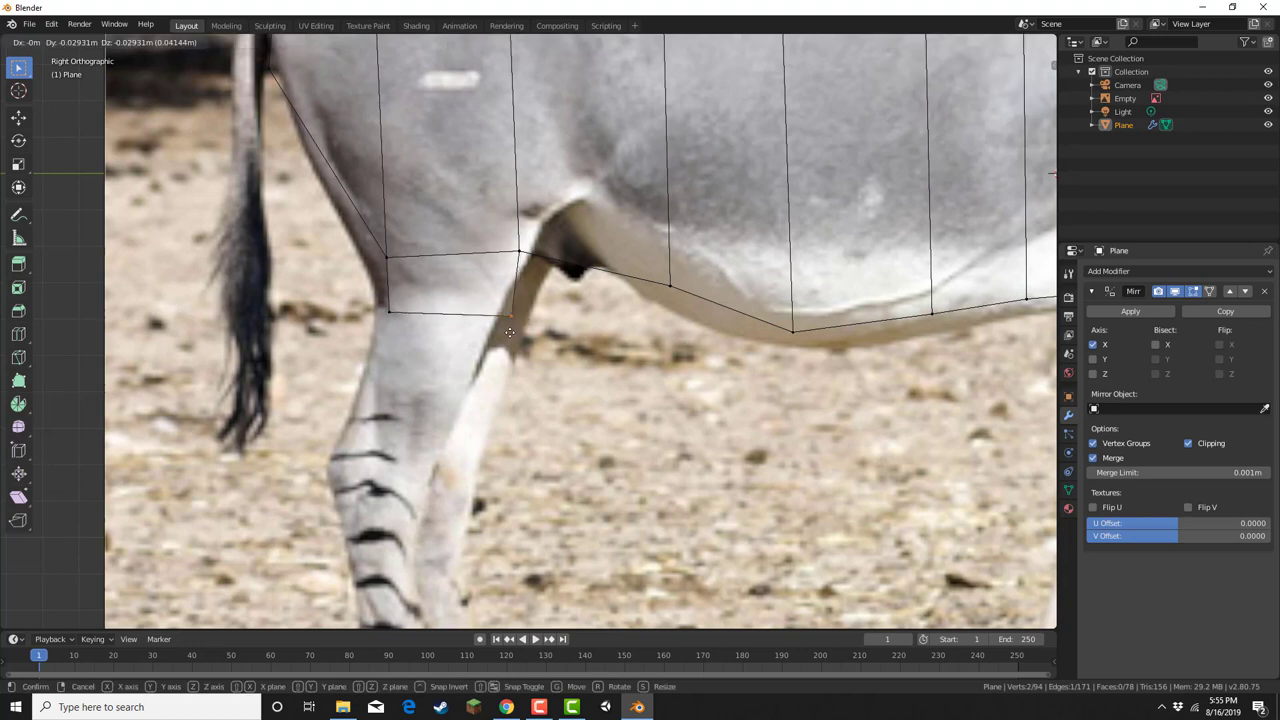
pyautogui.click(496, 336)
pyautogui.keyDown('shift'); pyautogui.click(521, 255); pyautogui.keyUp('shift')
pyautogui.press('g')
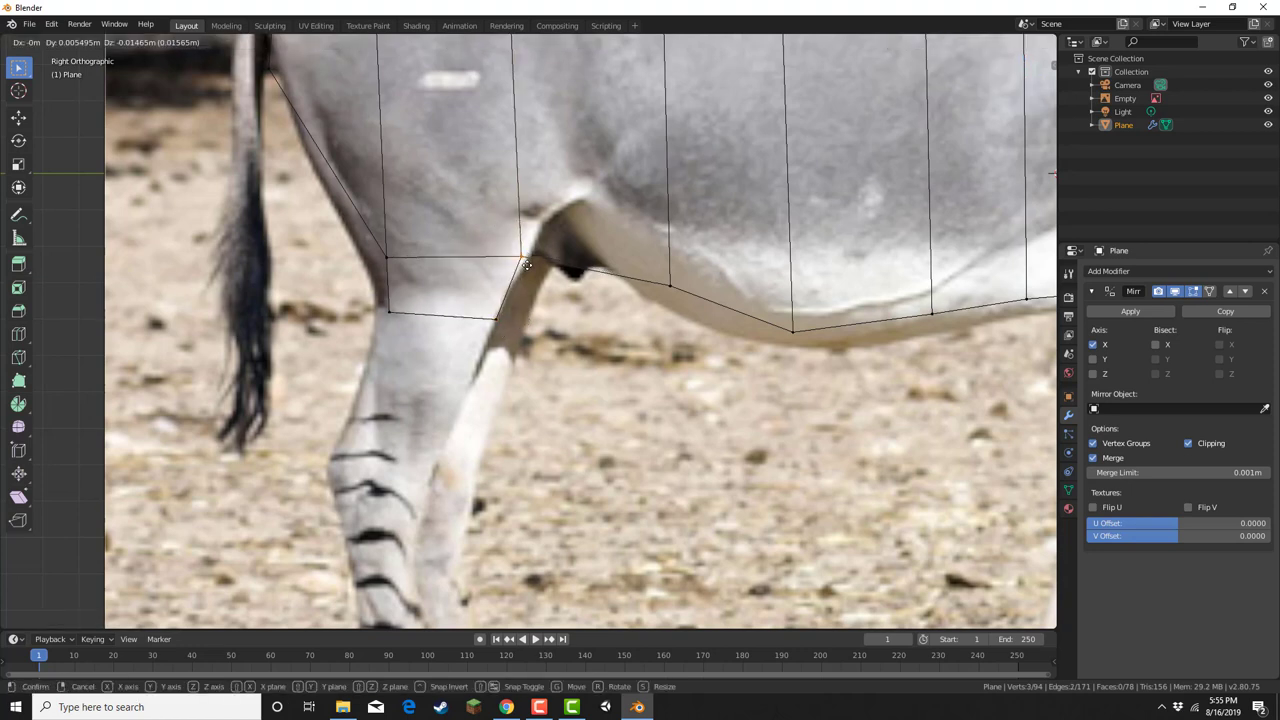
pyautogui.click(528, 271)
# Step: Move the two rear vertices of the upper hind leg section onto the donkey's thigh outline
pyautogui.moveTo(408, 325); pyautogui.dragTo(384, 283)
pyautogui.press('g')
pyautogui.click(382, 276)
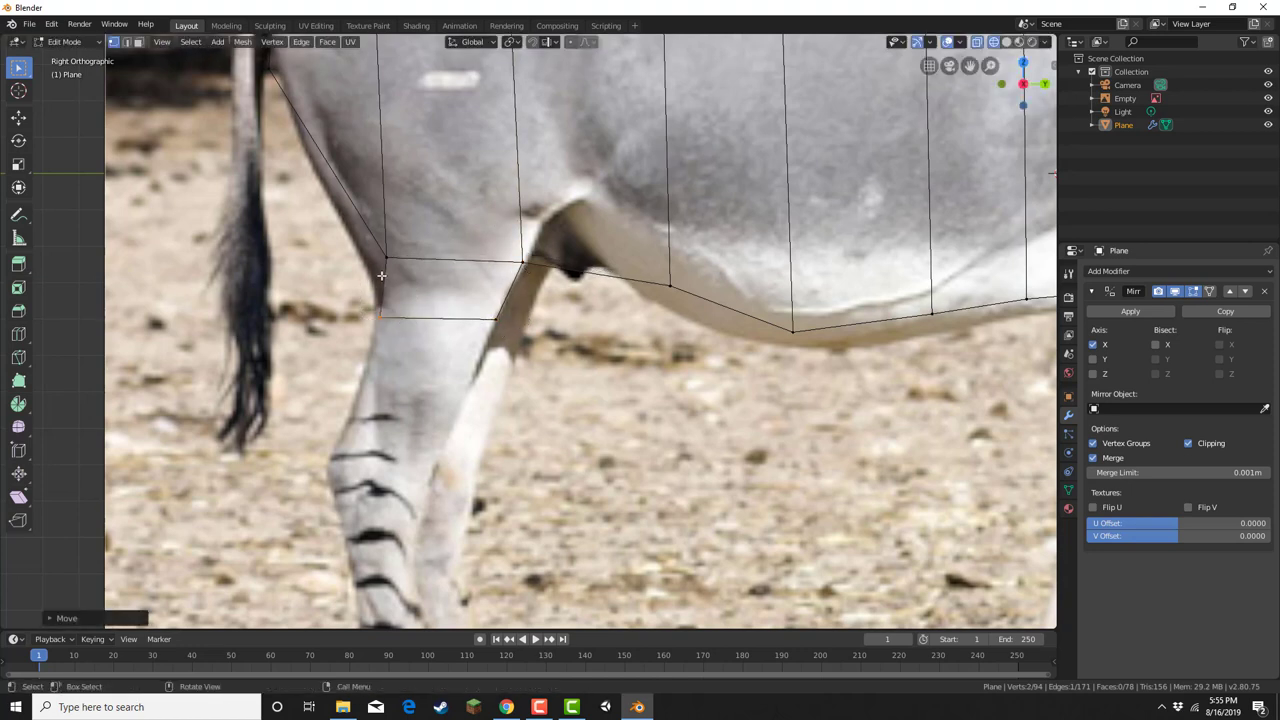
pyautogui.keyDown('shift'); pyautogui.click(386, 257); pyautogui.keyUp('shift')
pyautogui.press('g')
pyautogui.click(389, 270)
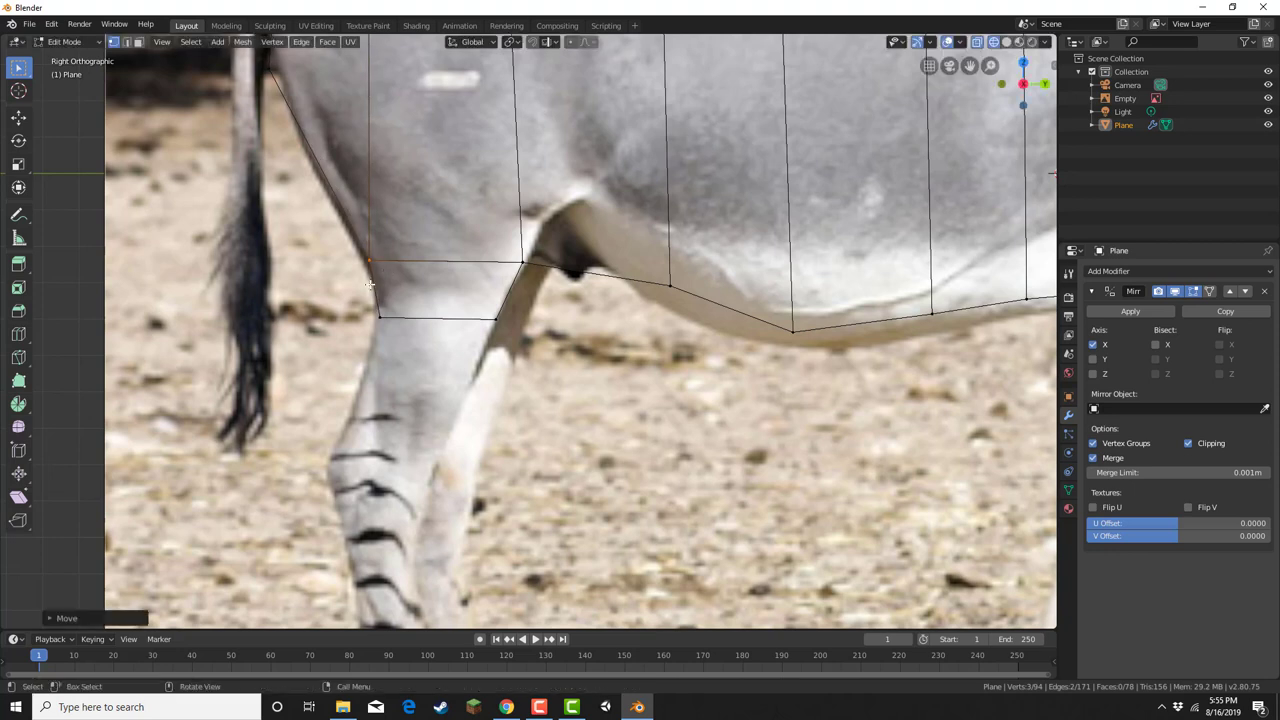
# Step: Select the hind leg's bottom vertices, extrude them down and shift the new section slightly backward along the leg
pyautogui.keyDown('shift'); pyautogui.click(496, 319); pyautogui.keyUp('shift')
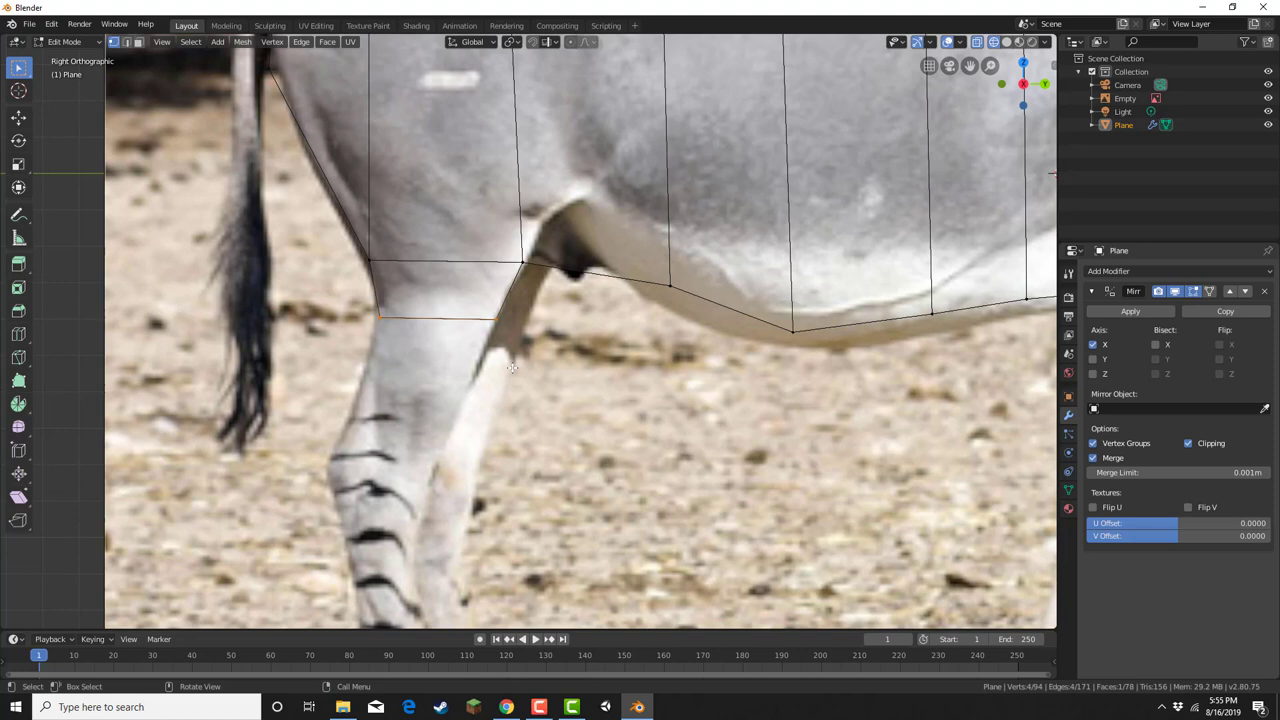
pyautogui.press('e')
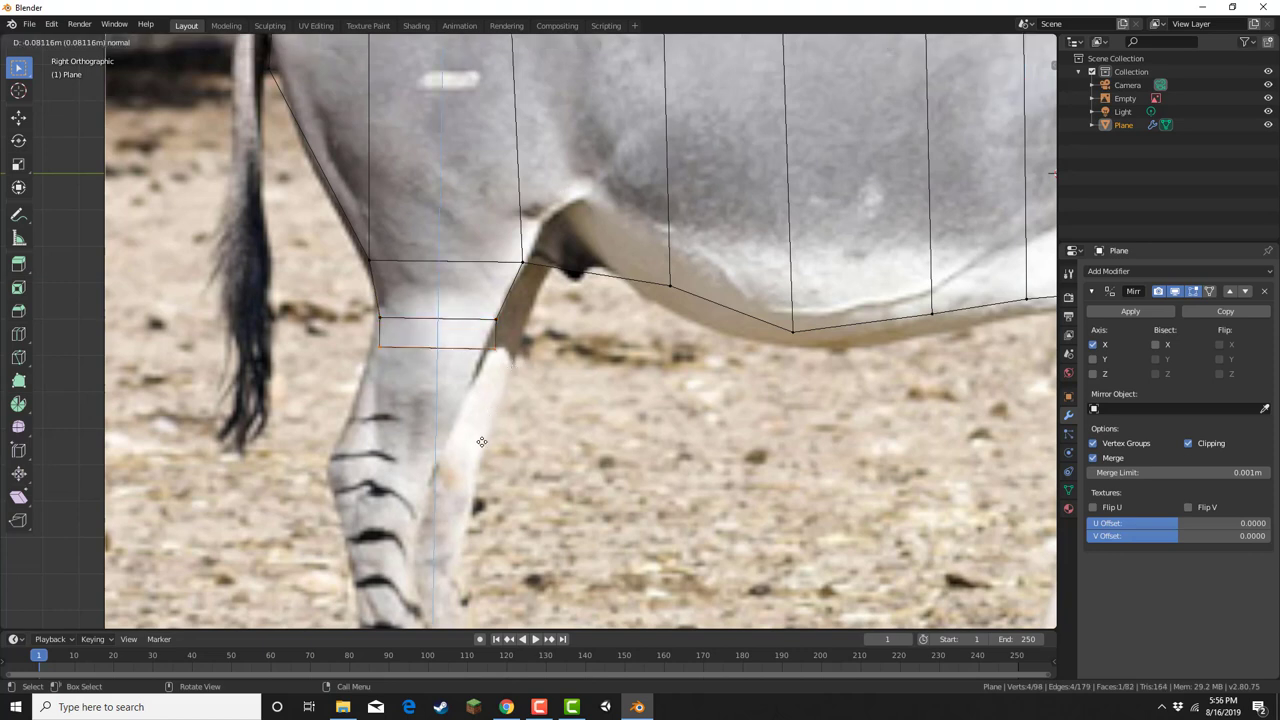
pyautogui.click(478, 452)
pyautogui.press('g')
pyautogui.click(465, 453)
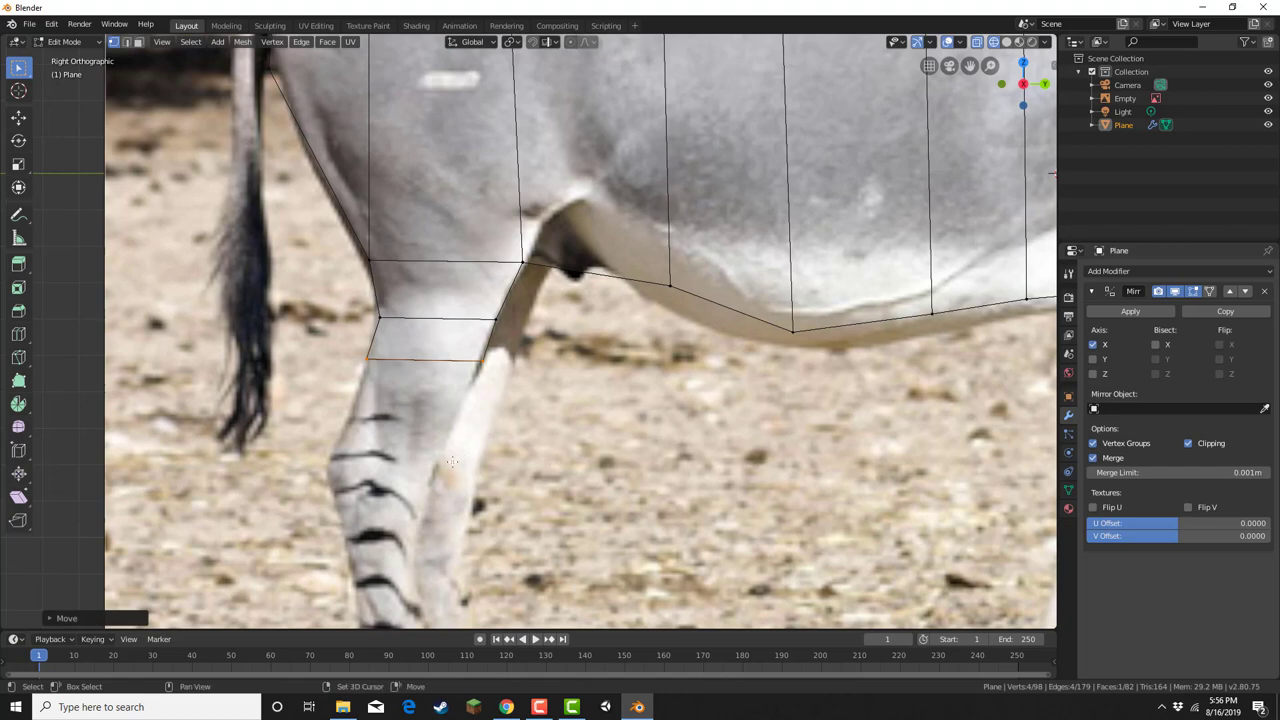
# Step: Extrude two more hind leg sections down from the bottom vertices, shifting each one backward toward the hock
pyautogui.keyDown('shift'); pyautogui.moveTo(452, 461); pyautogui.dragTo(530, 305, button='middle'); pyautogui.keyUp('shift')
pyautogui.press('e')
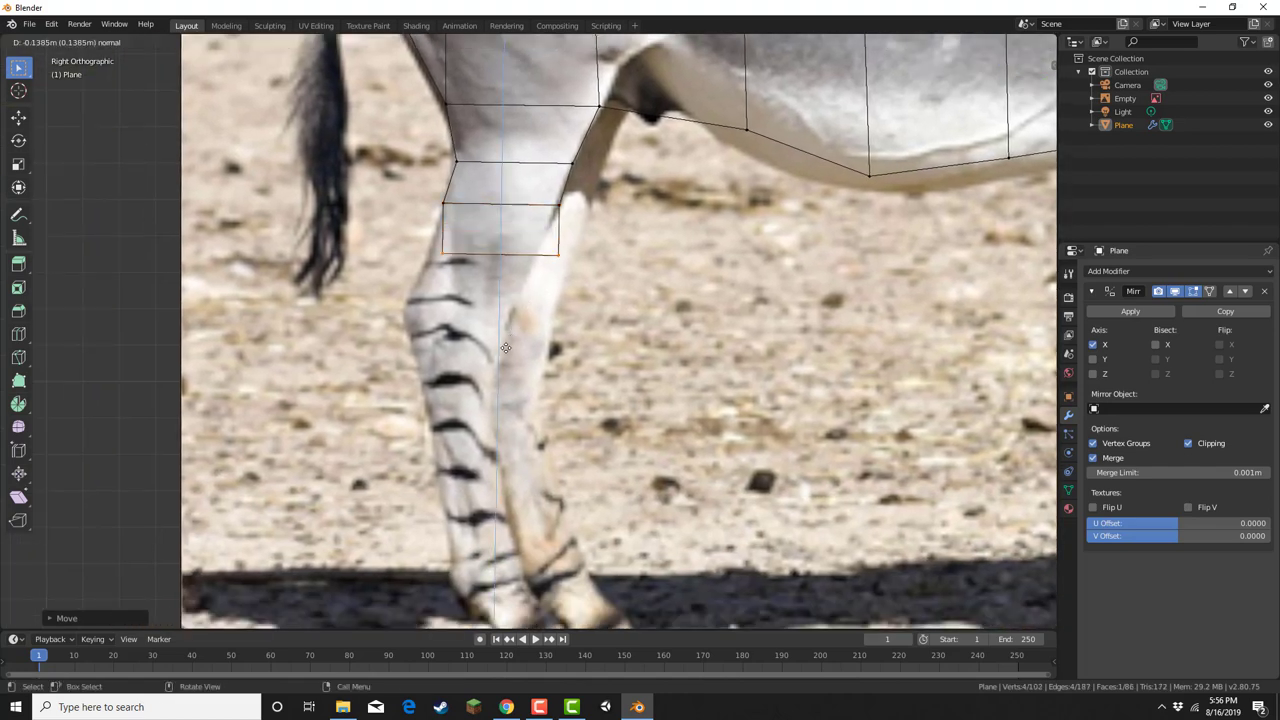
pyautogui.click(506, 347)
pyautogui.press('g')
pyautogui.click(477, 350)
pyautogui.press('e')
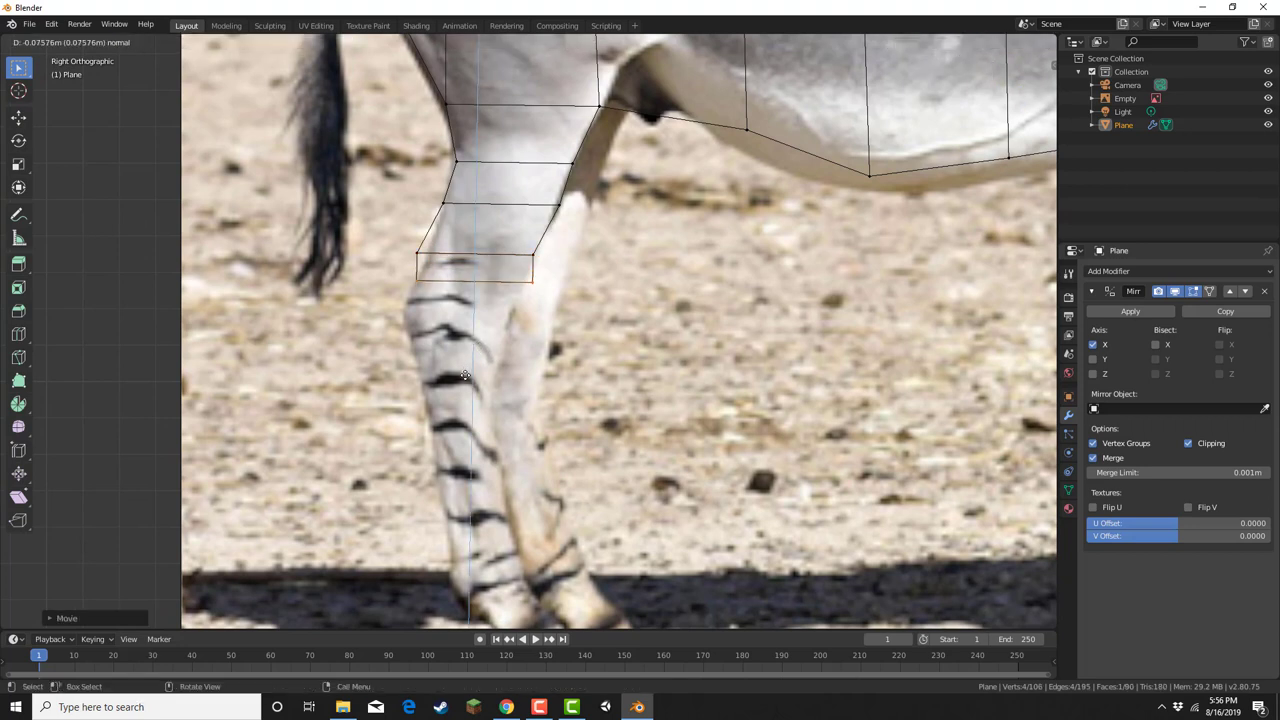
pyautogui.click(462, 382)
pyautogui.press('g')
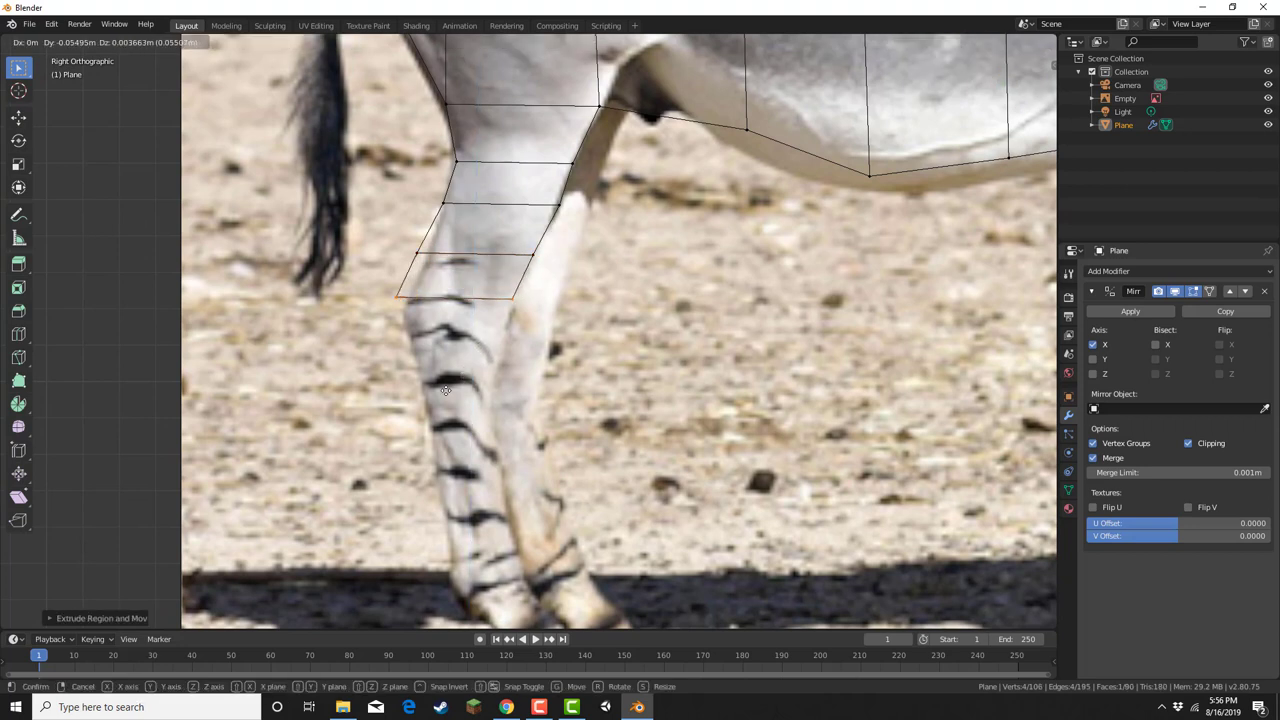
pyautogui.click(445, 390)
# Step: Extrude two sections down past the hock of the hind leg and shift the lower one slightly forward
pyautogui.press('e')
pyautogui.click(453, 441)
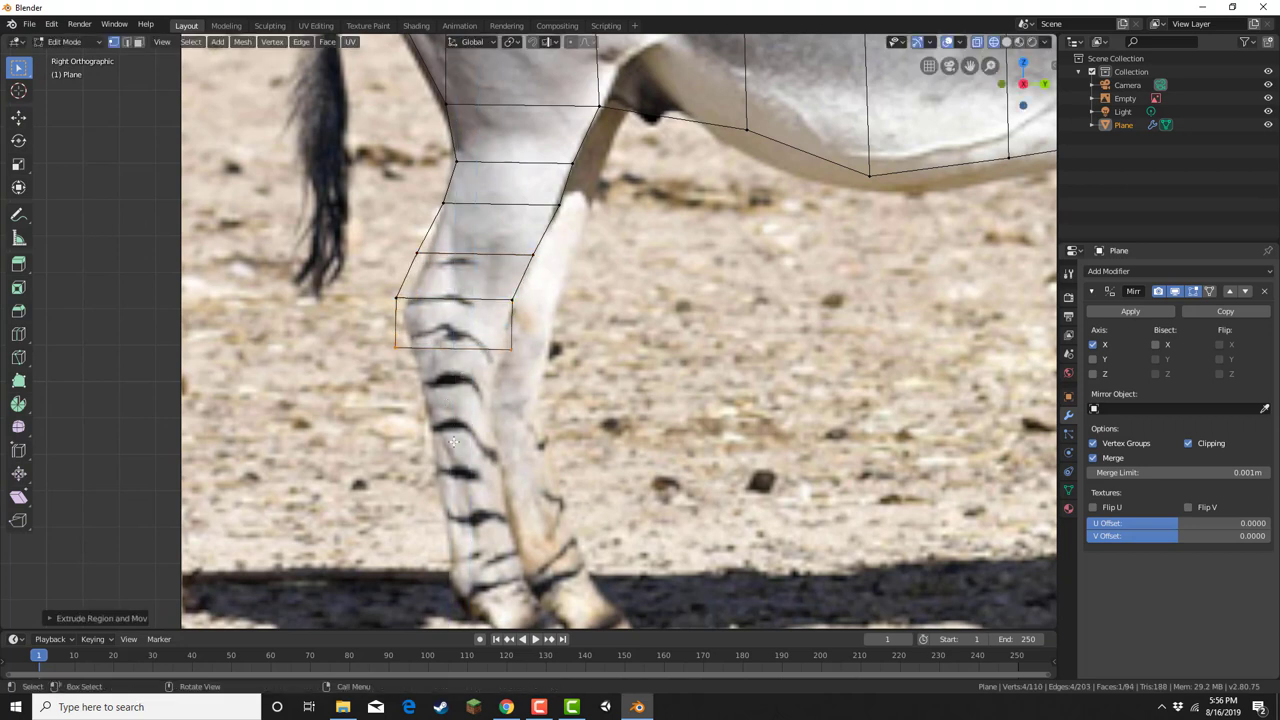
pyautogui.press('e')
pyautogui.click(455, 478)
pyautogui.press('g')
pyautogui.click(460, 465)
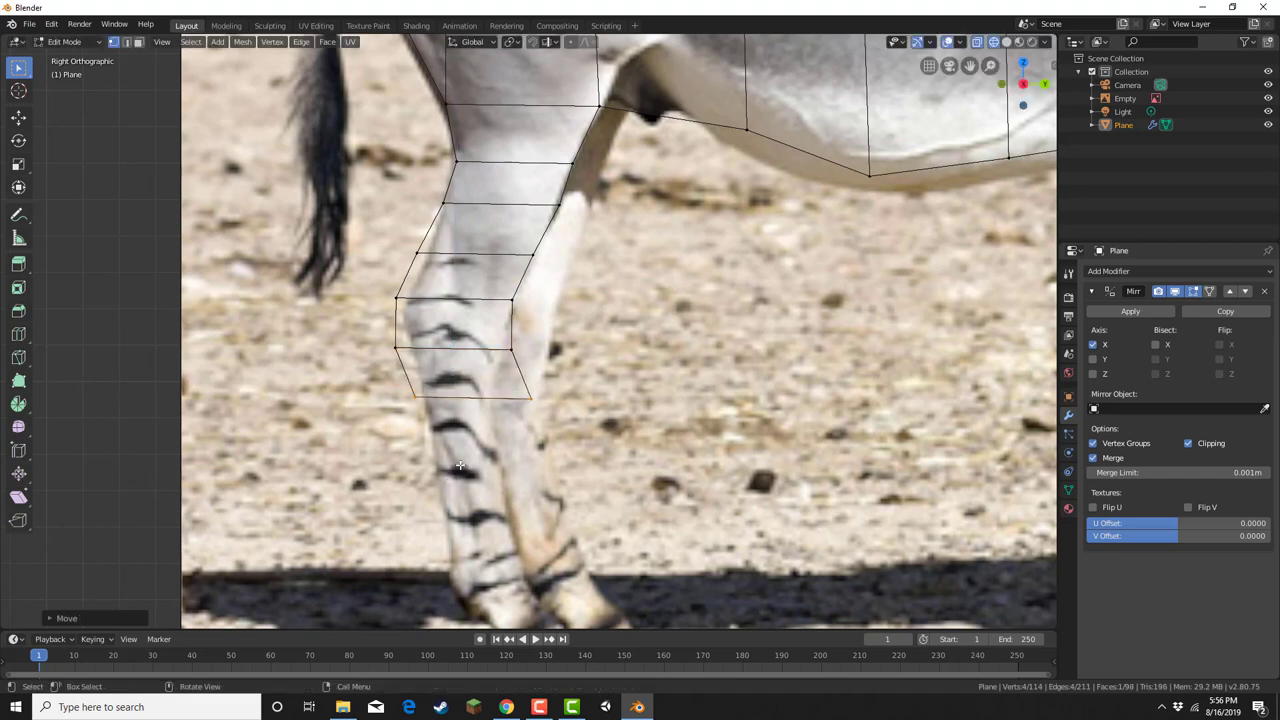
# Step: Move the rear vertices around the hock and the lowest front vertices onto the hind leg's outline in the image
pyautogui.moveTo(377, 337); pyautogui.dragTo(405, 361)
pyautogui.press('g')
pyautogui.click(420, 361)
pyautogui.moveTo(378, 284); pyautogui.dragTo(409, 317)
pyautogui.press('g')
pyautogui.click(414, 330)
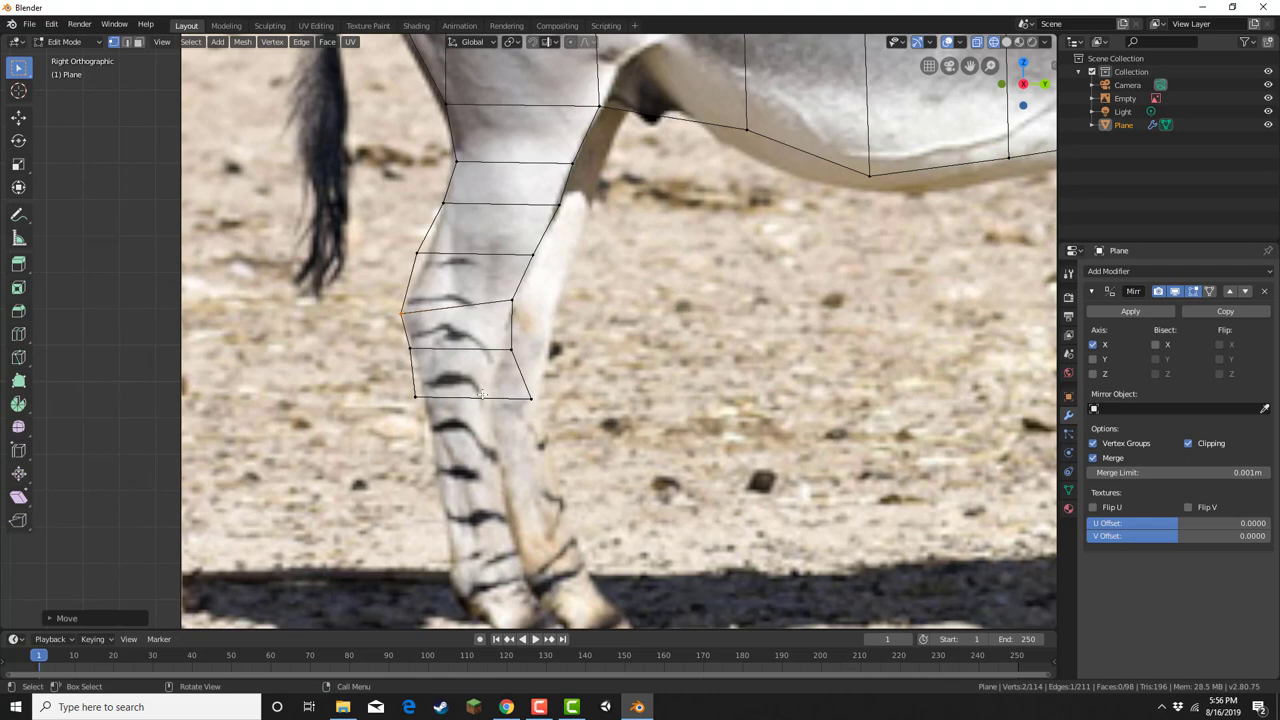
pyautogui.click(532, 399)
pyautogui.press('g')
pyautogui.click(510, 413)
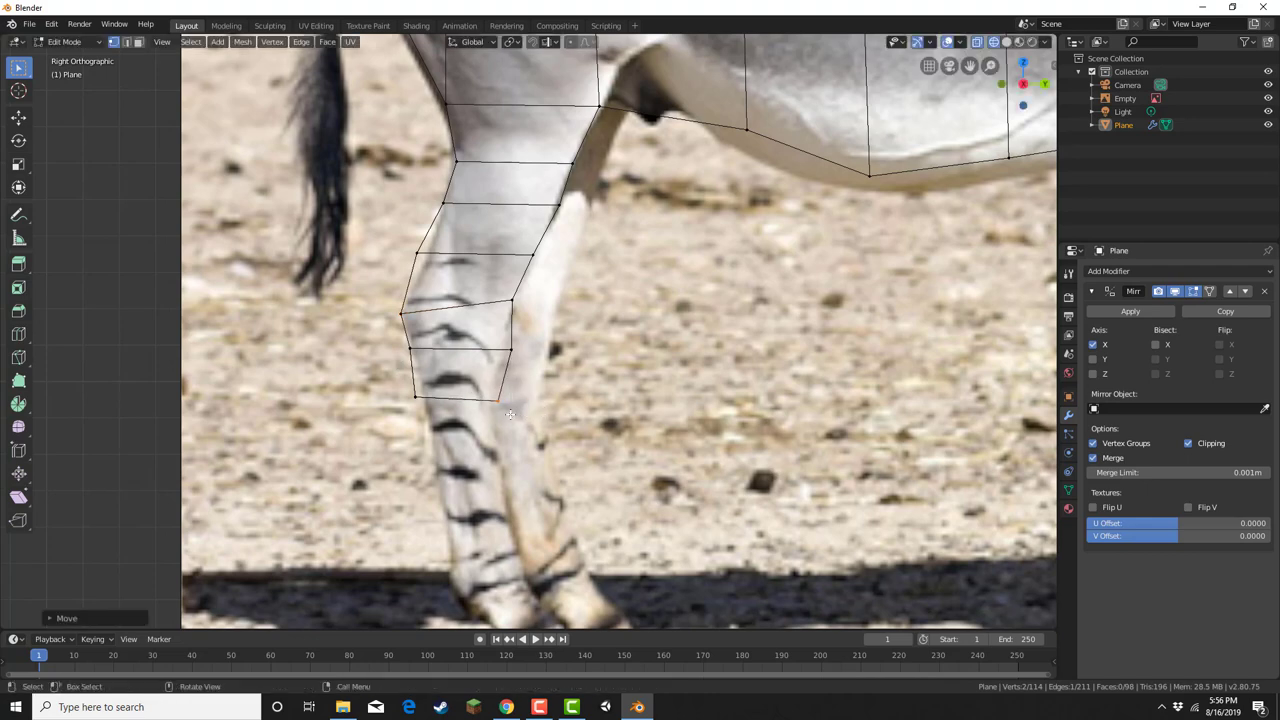
# Step: Select the hind leg's bottom vertices, extrude them down below the hock and shift the new section slightly forward
pyautogui.keyDown('shift'); pyautogui.click(406, 390); pyautogui.keyUp('shift')
pyautogui.keyDown('shift'); pyautogui.moveTo(518, 464); pyautogui.dragTo(500, 348, button='middle'); pyautogui.keyUp('shift')
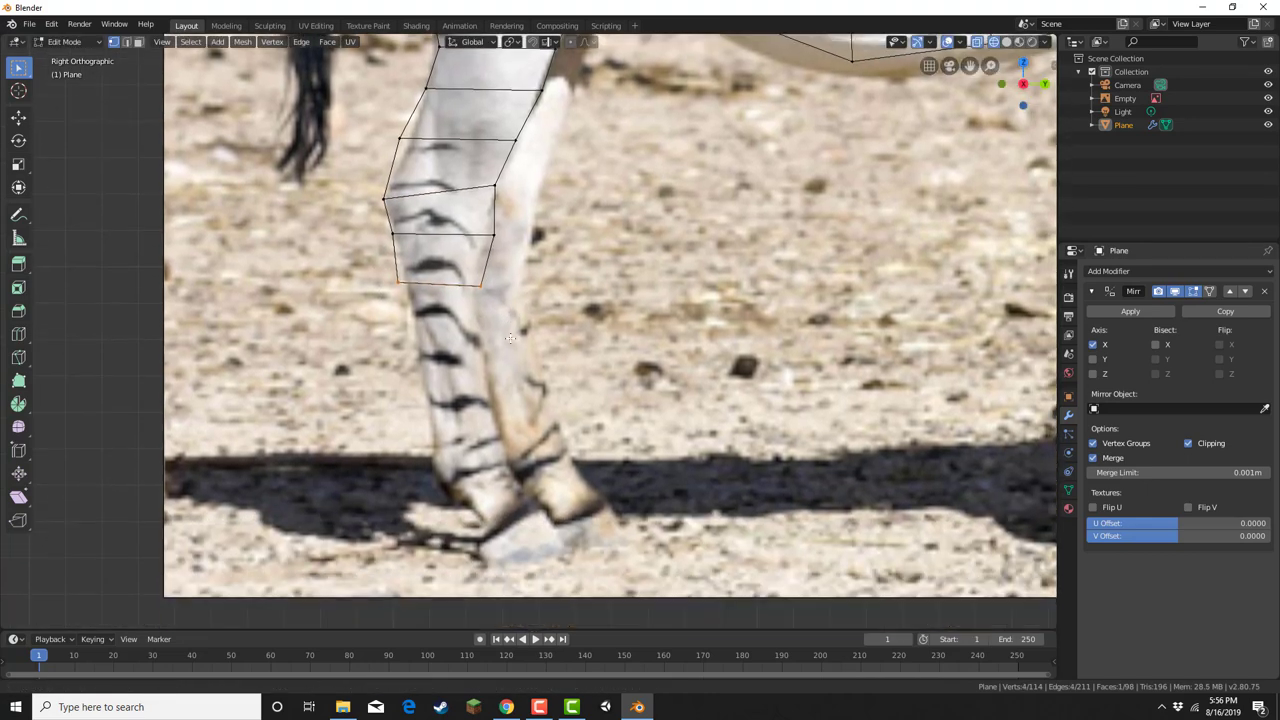
pyautogui.press('e')
pyautogui.click(501, 390)
pyautogui.press('g')
pyautogui.click(510, 393)
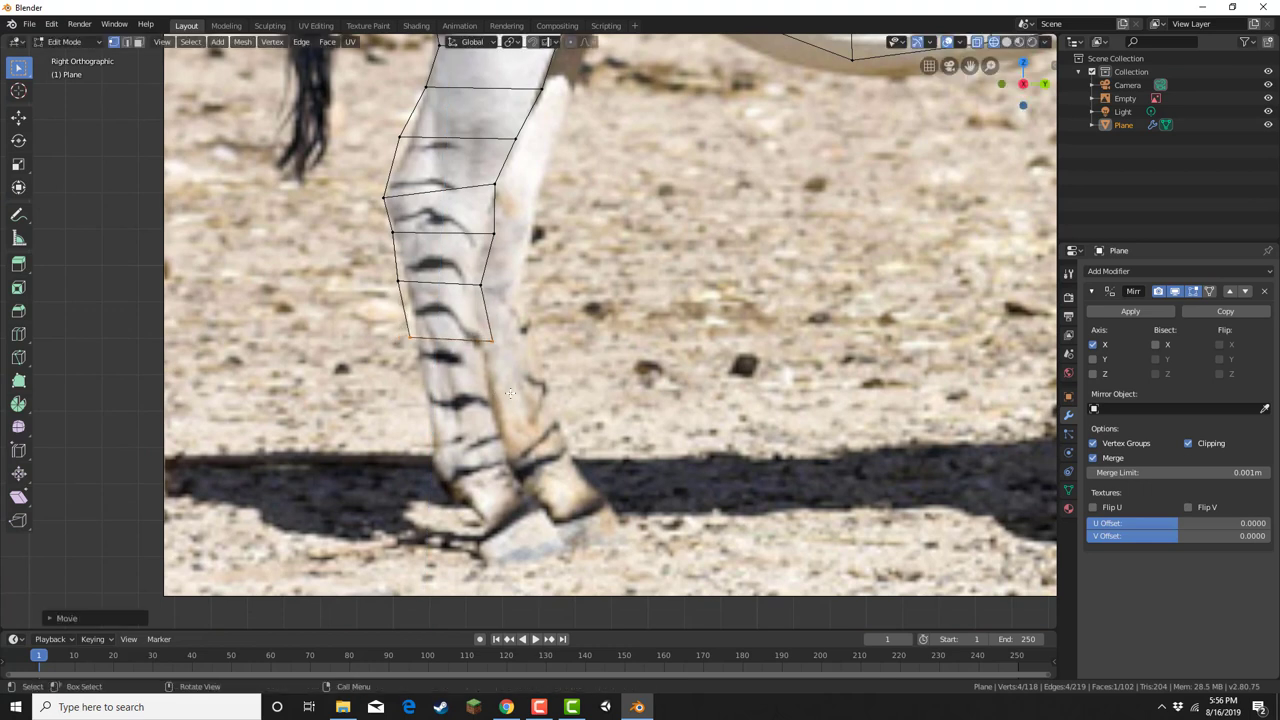
# Step: Extrude two sections down the lower hind leg to the fetlock, shifting them forward, and add a short section below
pyautogui.press('e')
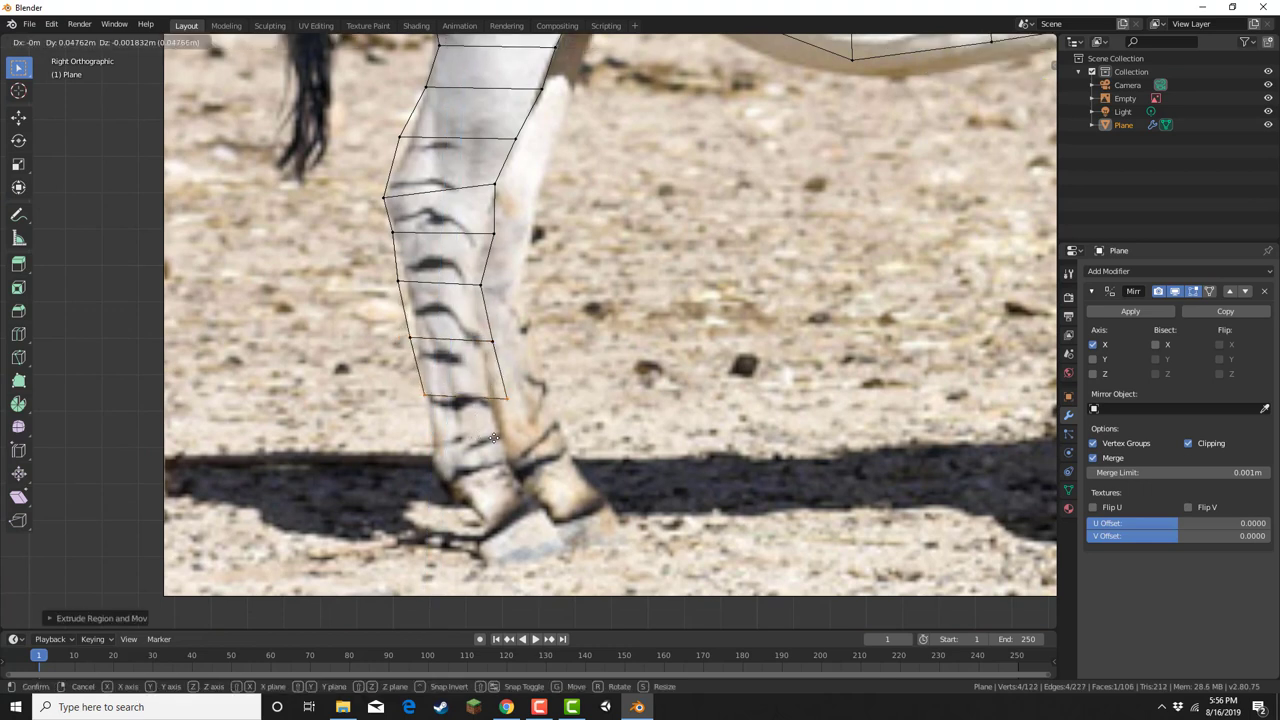
pyautogui.press('e')
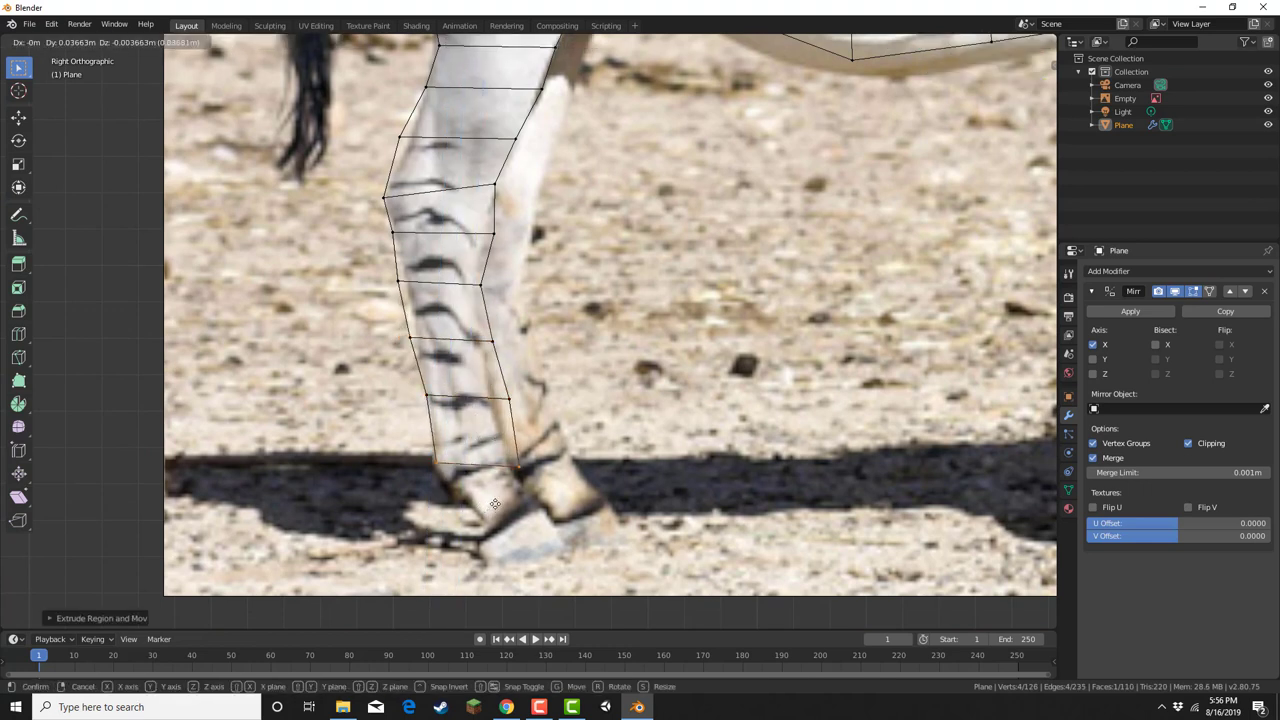
pyautogui.click(487, 508)
pyautogui.press('e')
pyautogui.click(487, 535)
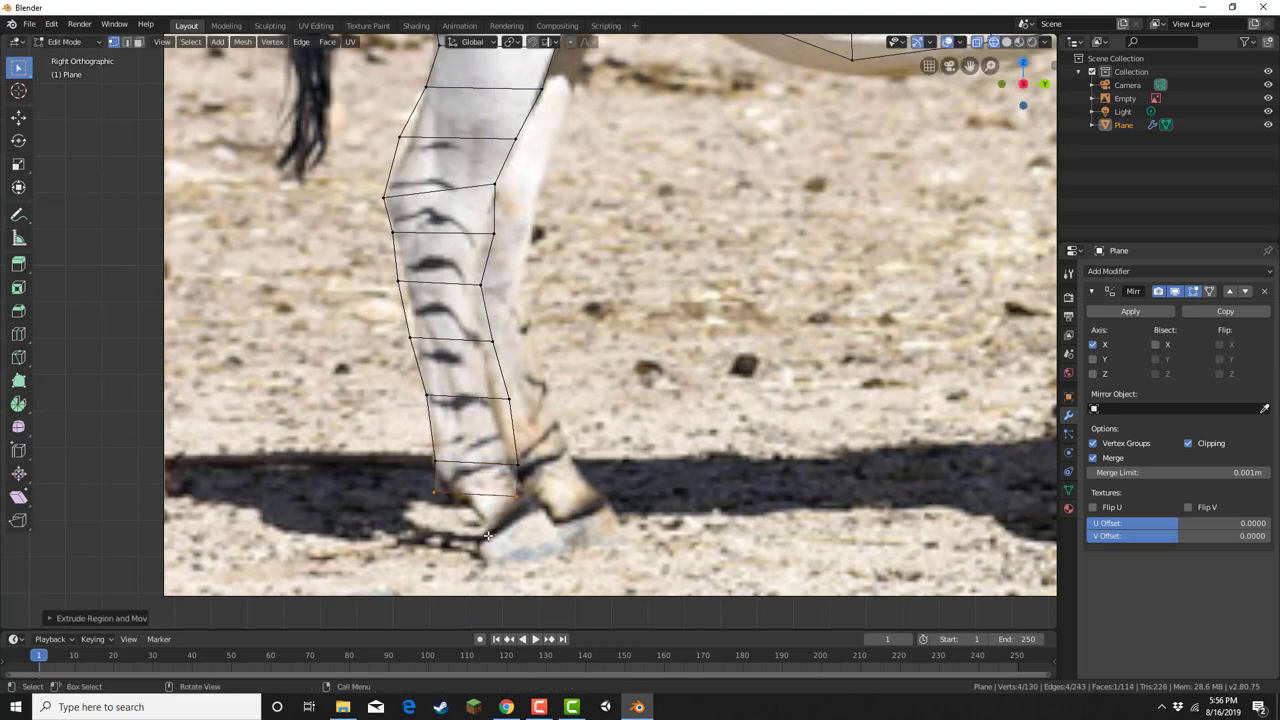
pyautogui.click(487, 535)
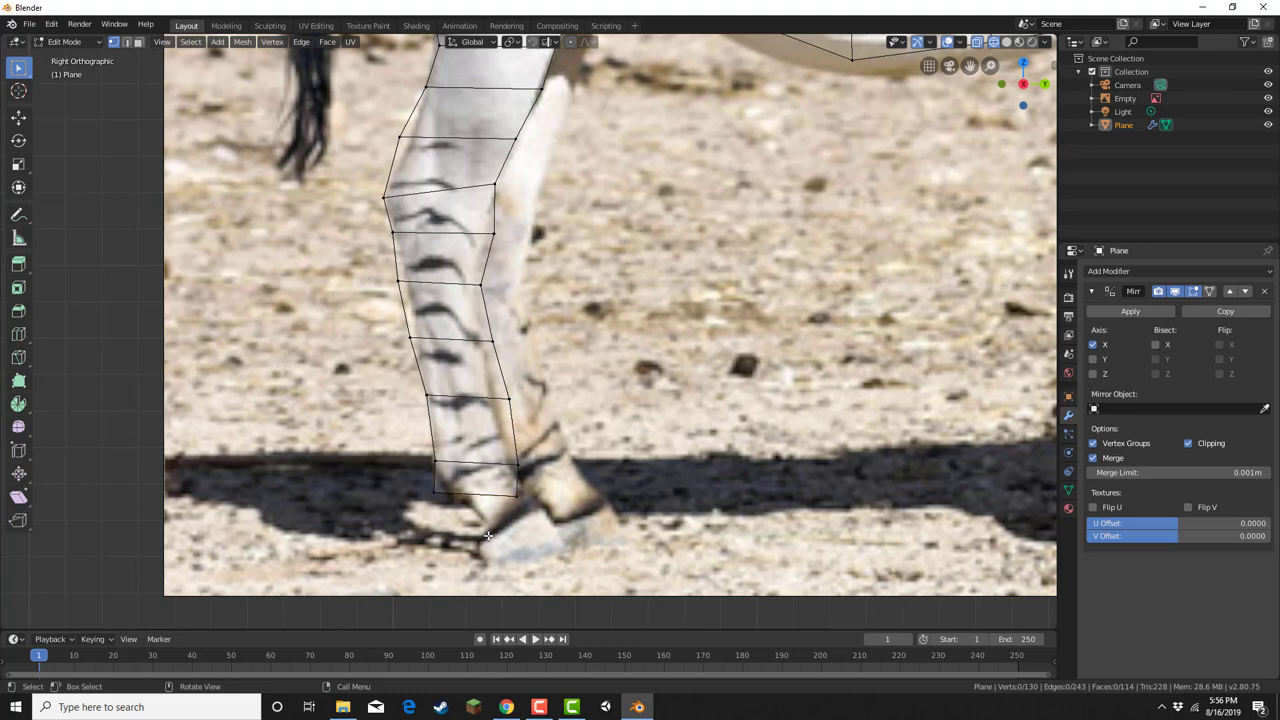
# Step: Select the hind leg's lowest vertices, extrude them down and shift the new section forward over the hoof
pyautogui.click(445, 492)
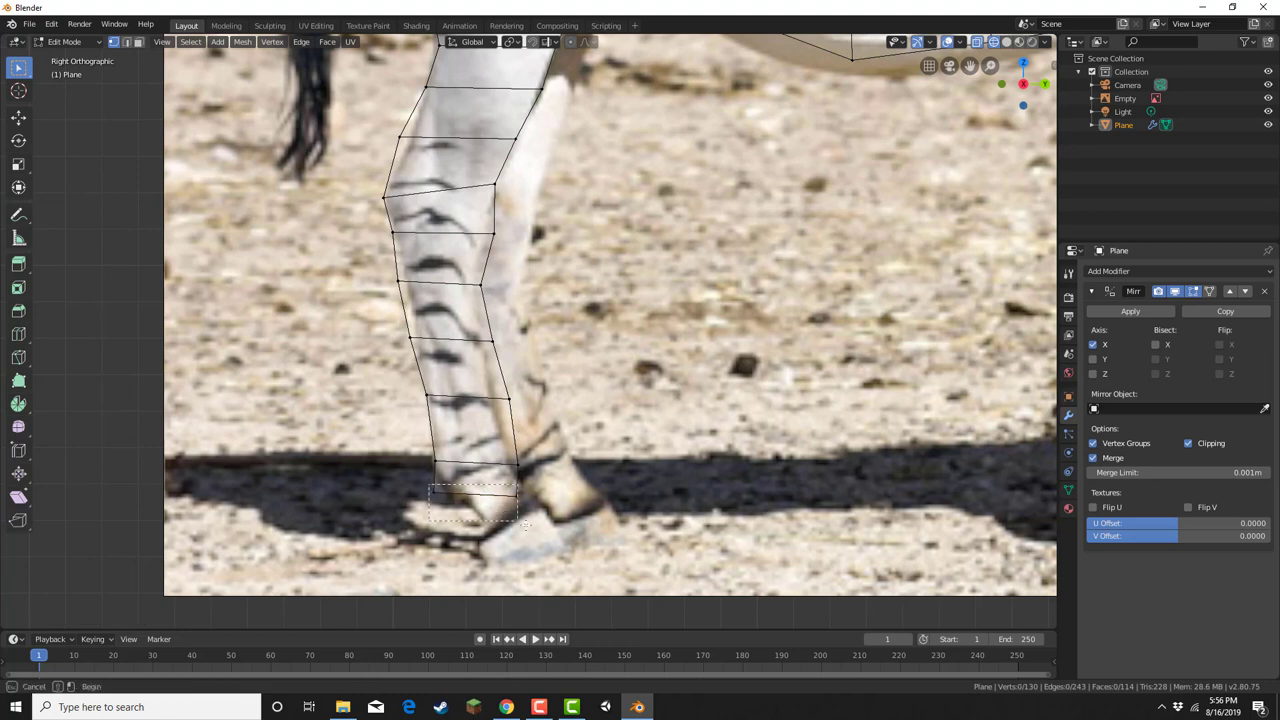
pyautogui.press('e')
pyautogui.click(490, 541)
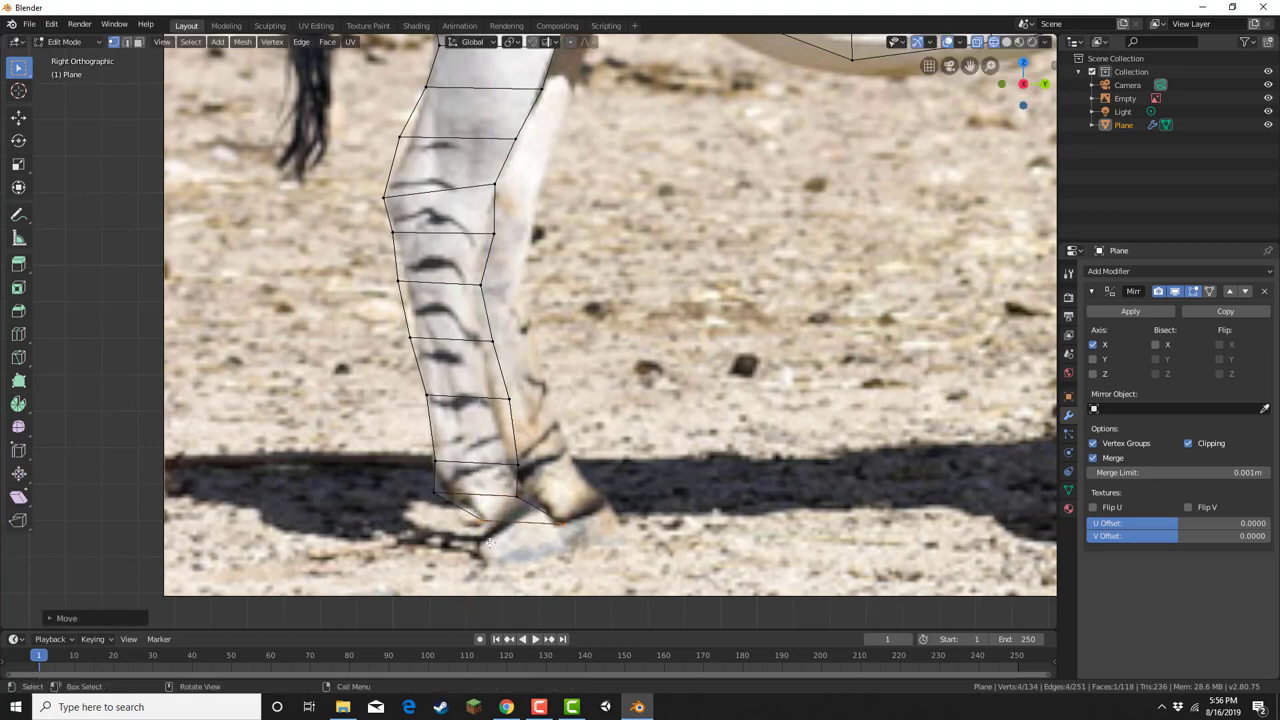
pyautogui.click(501, 549)
# Step: Move the rear vertices of the hind hoof down to its heel and nudge the rear fetlock vertices onto the contour
pyautogui.moveTo(455, 502); pyautogui.dragTo(505, 546)
pyautogui.press('g')
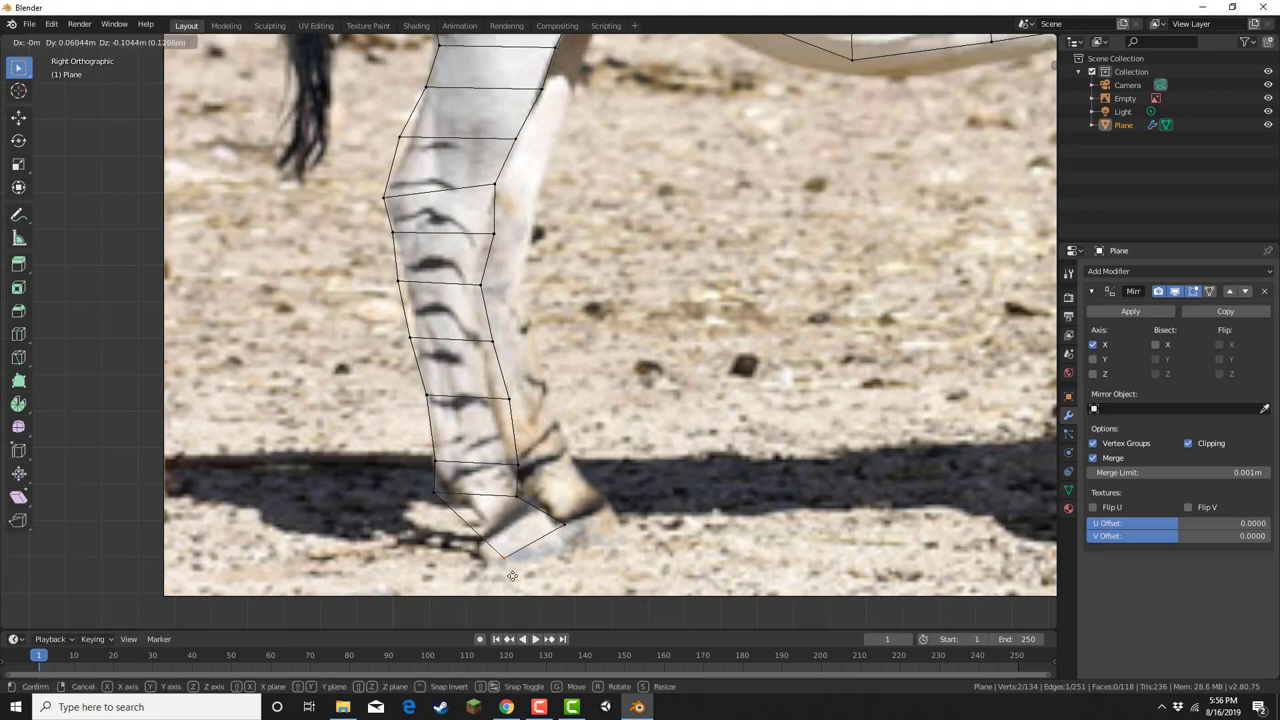
pyautogui.click(461, 520)
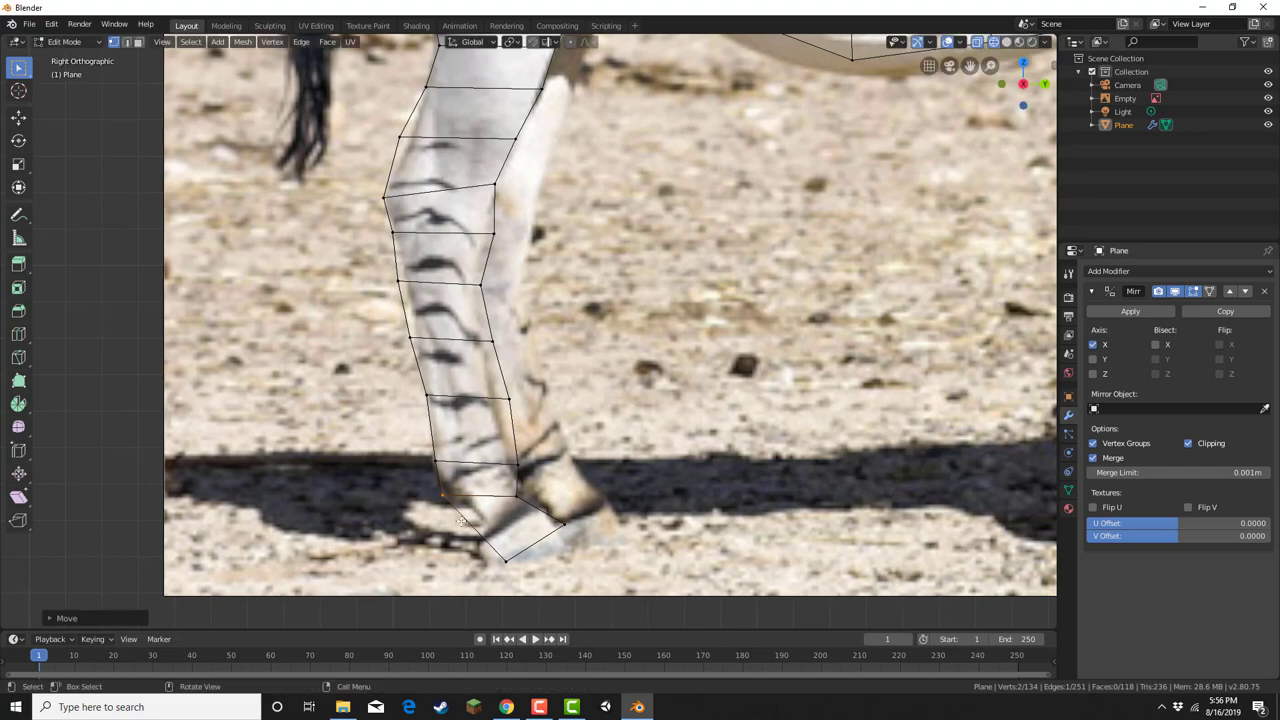
pyautogui.click(505, 560)
pyautogui.press('g')
pyautogui.click(494, 553)
# Step: In face select mode, select the underside face above the front leg and extrude it down a little
pyautogui.scroll(-4, 568, 476)
pyautogui.keyDown('shift'); pyautogui.moveTo(568, 476); pyautogui.dragTo(260, 581, button='middle'); pyautogui.keyUp('shift')
pyautogui.scroll(3, 260, 581)
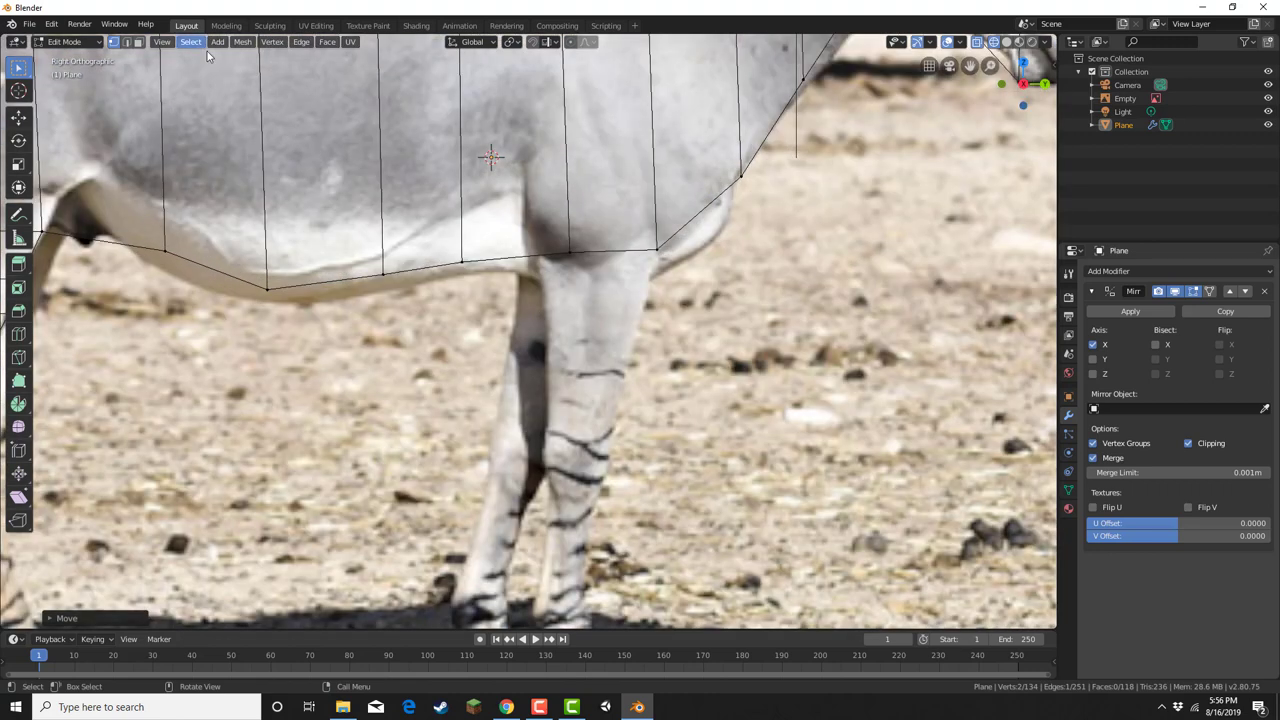
pyautogui.click(138, 42)
pyautogui.moveTo(472, 265); pyautogui.dragTo(571, 207, button='middle')
pyautogui.click(617, 204)
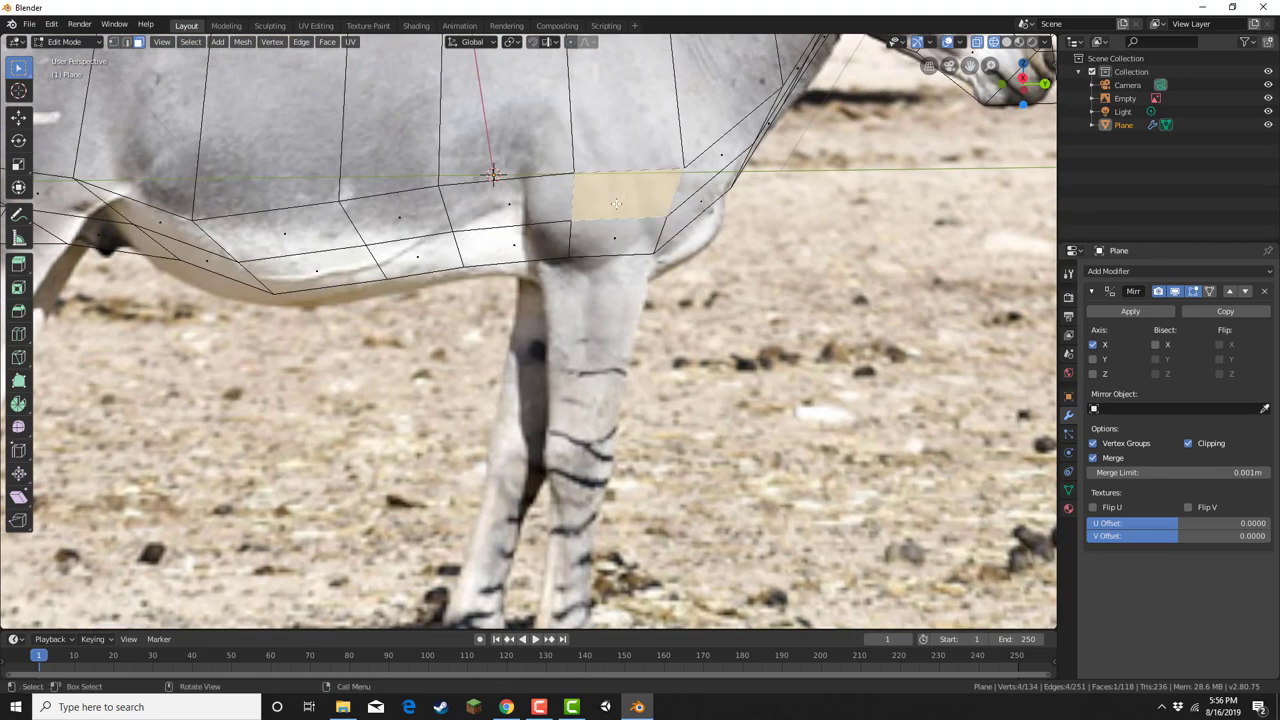
pyautogui.press('e')
pyautogui.click(621, 250)
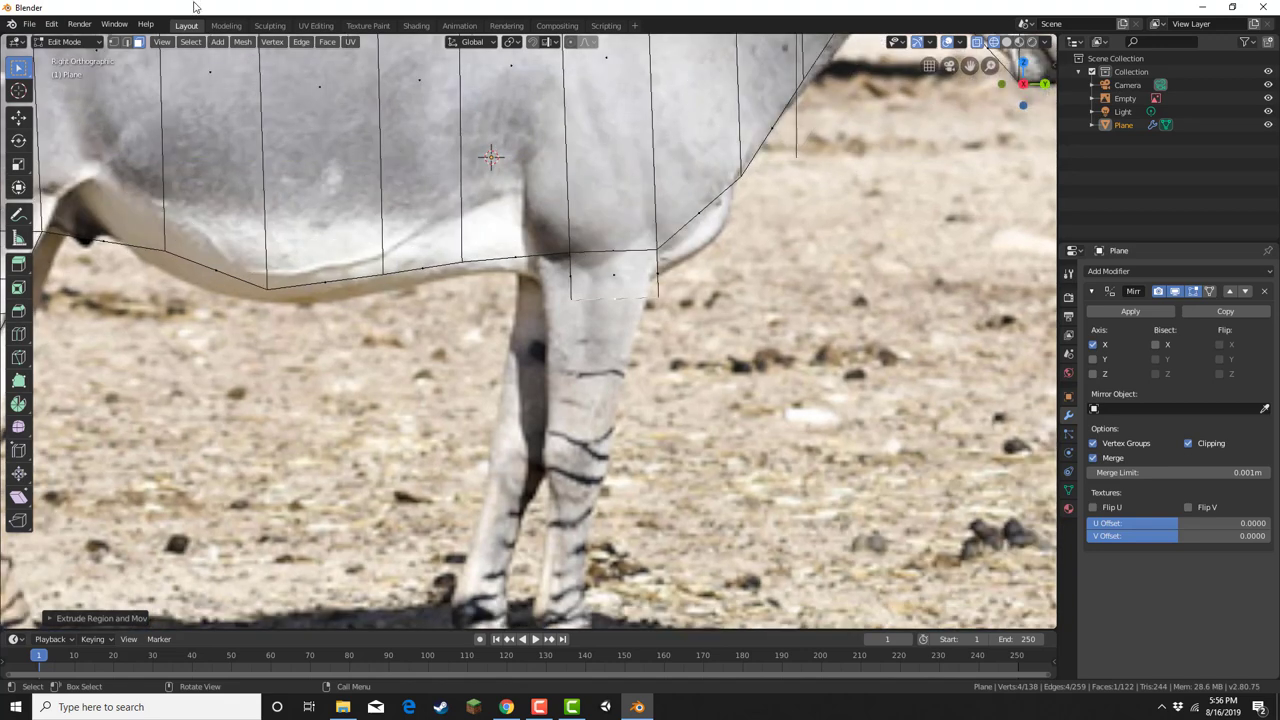
# Step: In vertex select mode, move the rear and front vertices of the upper front leg section onto the leg's contours
pyautogui.click(113, 42)
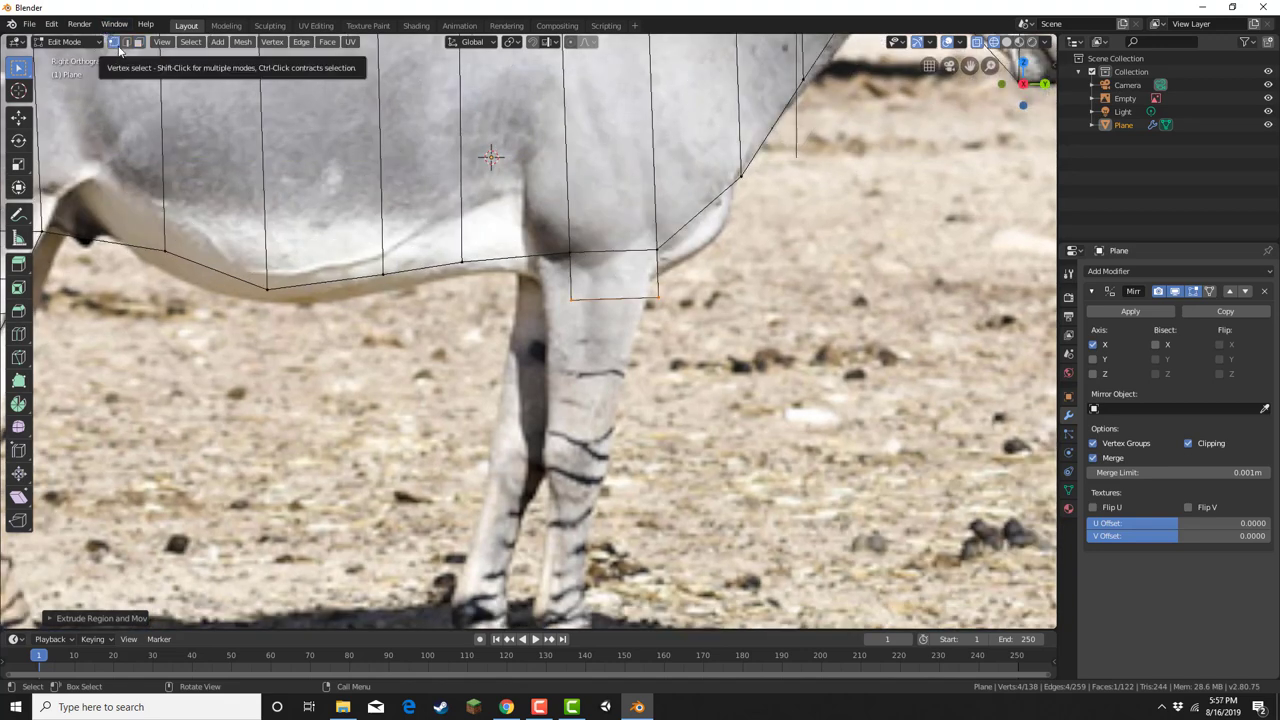
pyautogui.moveTo(538, 221); pyautogui.dragTo(587, 267)
pyautogui.press('g')
pyautogui.click(558, 271)
pyautogui.click(571, 297)
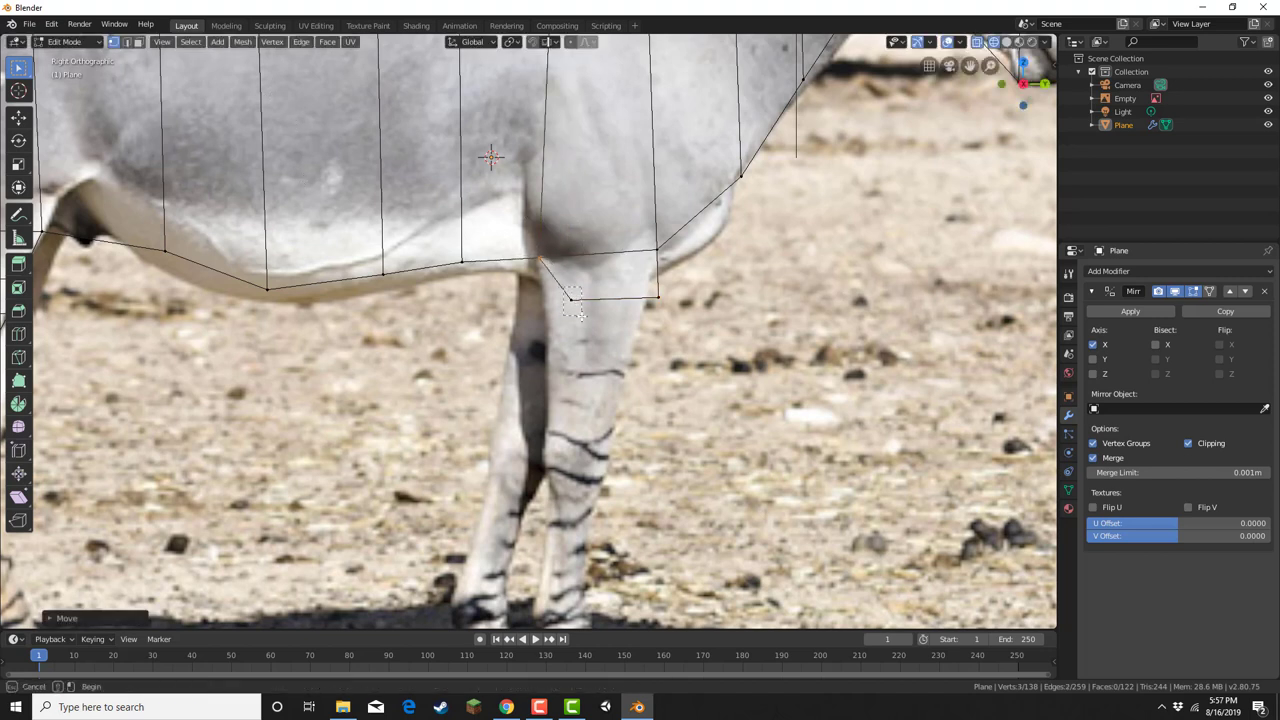
pyautogui.press('g')
pyautogui.click(548, 304)
pyautogui.press('g')
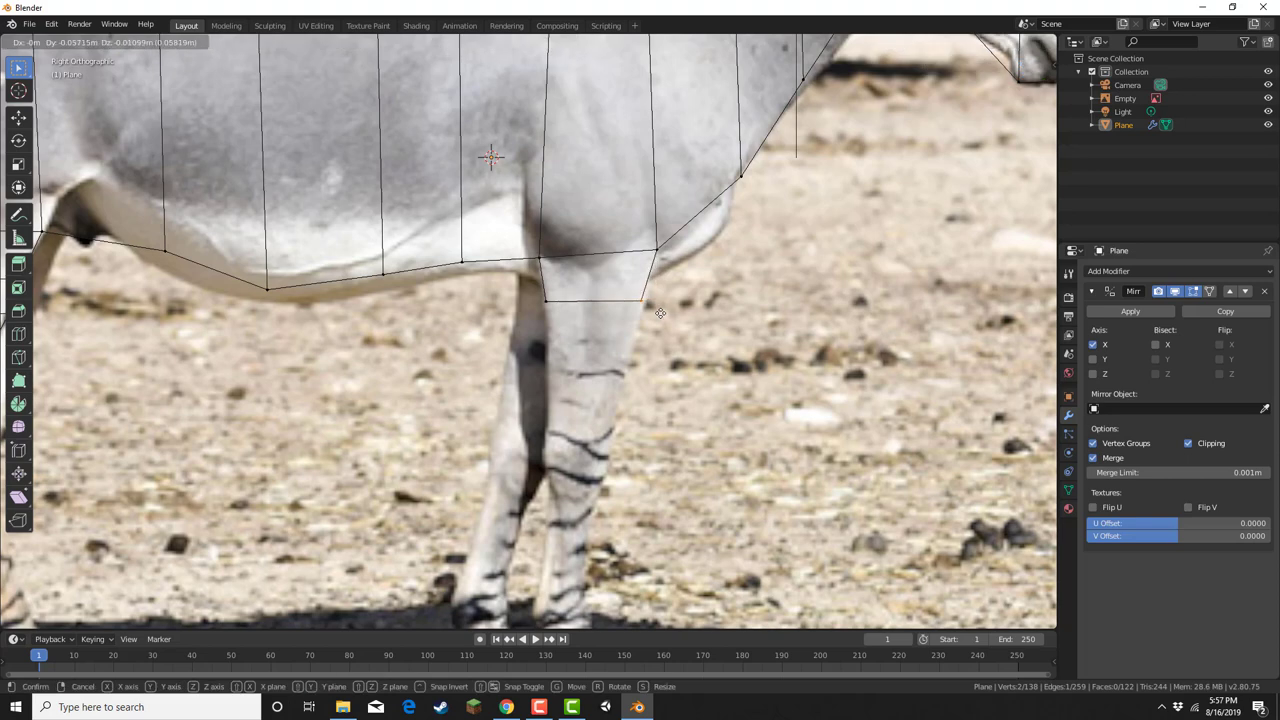
pyautogui.click(666, 313)
# Step: Select the front leg's bottom vertices and extrude three sections straight down to just above the knee
pyautogui.moveTo(527, 277); pyautogui.dragTo(709, 351)
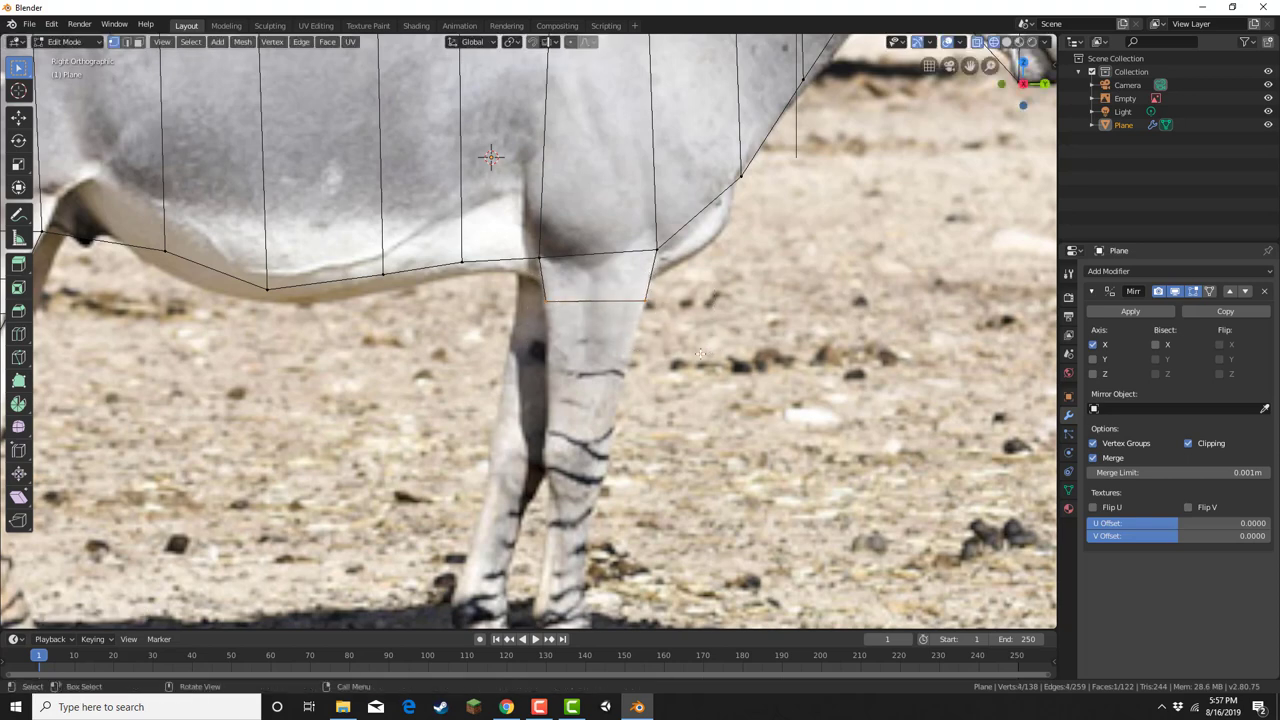
pyautogui.press('e')
pyautogui.click(694, 397)
pyautogui.press('e')
pyautogui.click(688, 446)
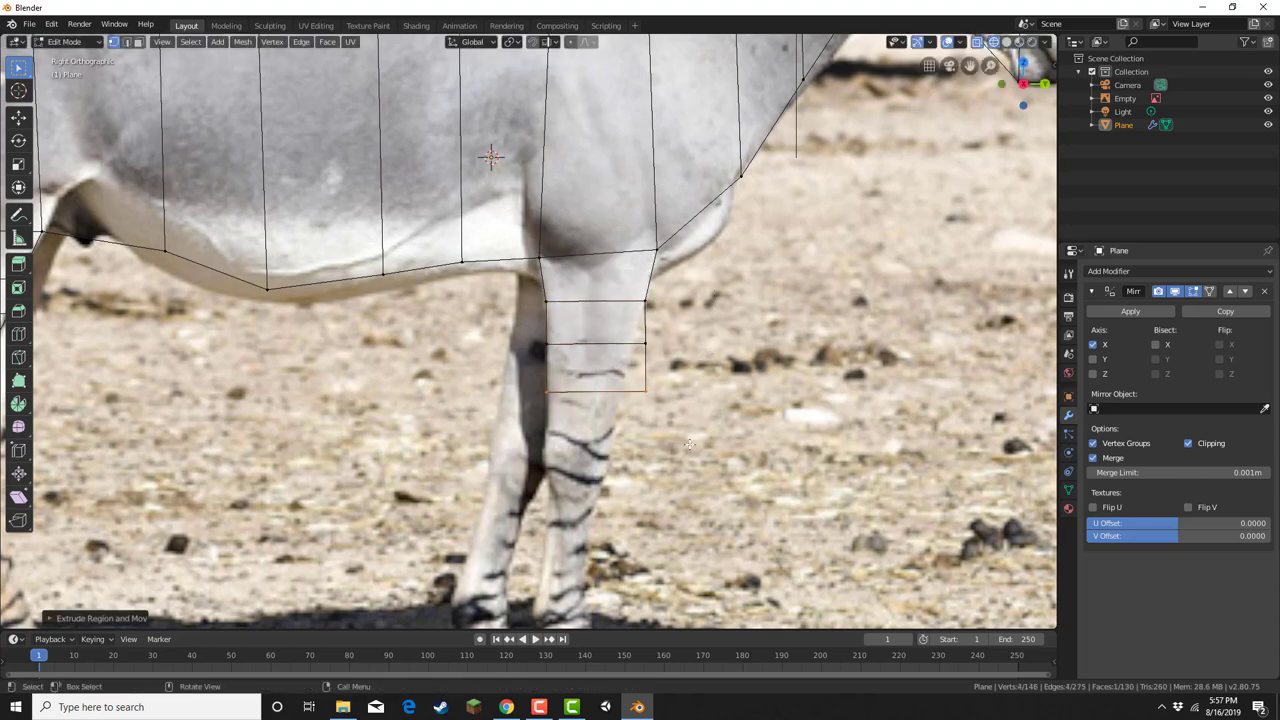
pyautogui.press('e')
pyautogui.click(681, 494)
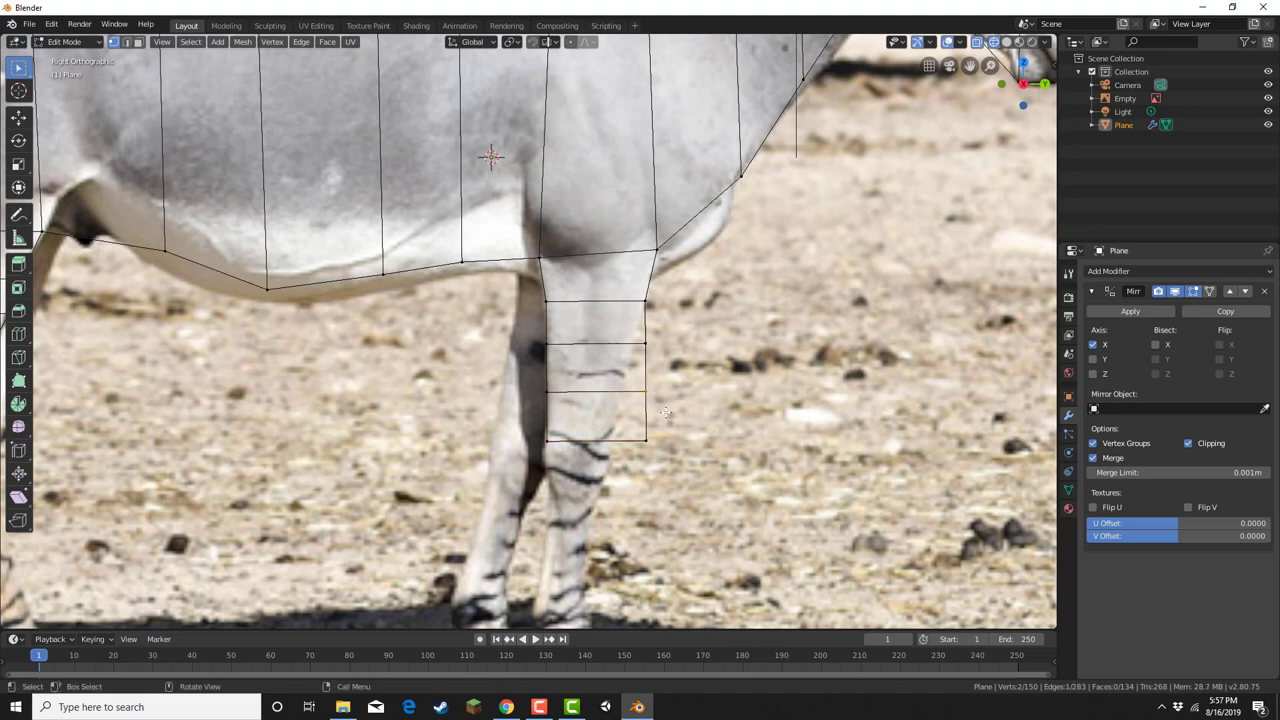
# Step: Move the front vertices of the three new front leg sections back onto the leg's tapering front contour
pyautogui.press('g')
pyautogui.click(634, 409)
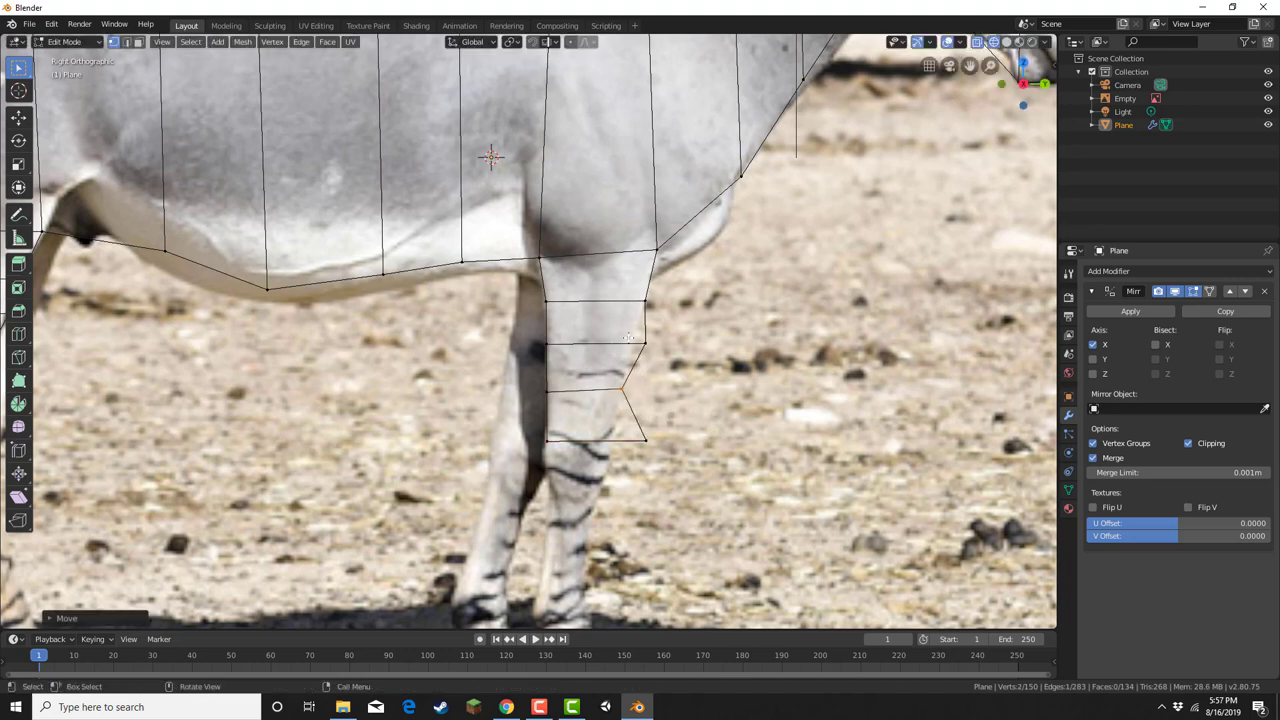
pyautogui.moveTo(629, 333); pyautogui.dragTo(659, 358)
pyautogui.press('g')
pyautogui.click(650, 358)
pyautogui.moveTo(633, 433); pyautogui.dragTo(662, 458)
pyautogui.press('g')
pyautogui.click(623, 473)
# Step: Select the front leg's bottom vertices and extrude two sections down past the knee, shifting the lower one slightly forward
pyautogui.keyDown('shift'); pyautogui.moveTo(551, 436); pyautogui.dragTo(541, 275, button='middle'); pyautogui.keyUp('shift')
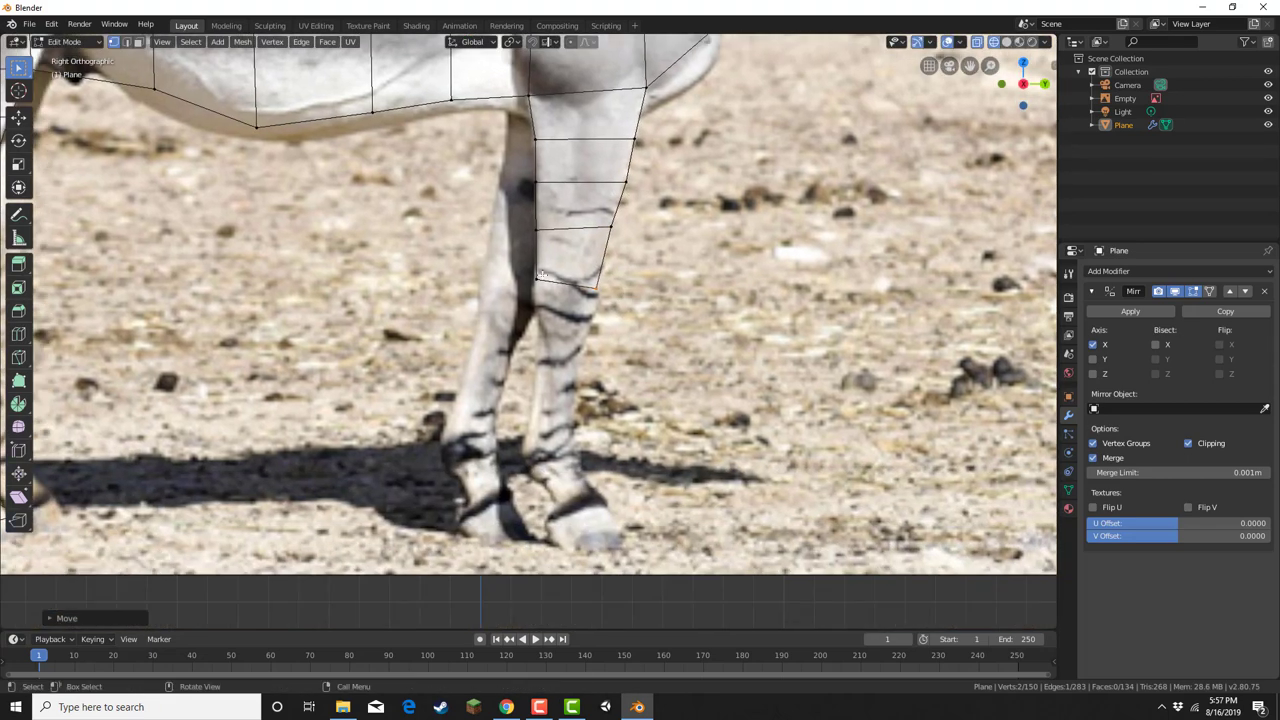
pyautogui.keyDown('shift'); pyautogui.click(540, 277); pyautogui.keyUp('shift')
pyautogui.press('e')
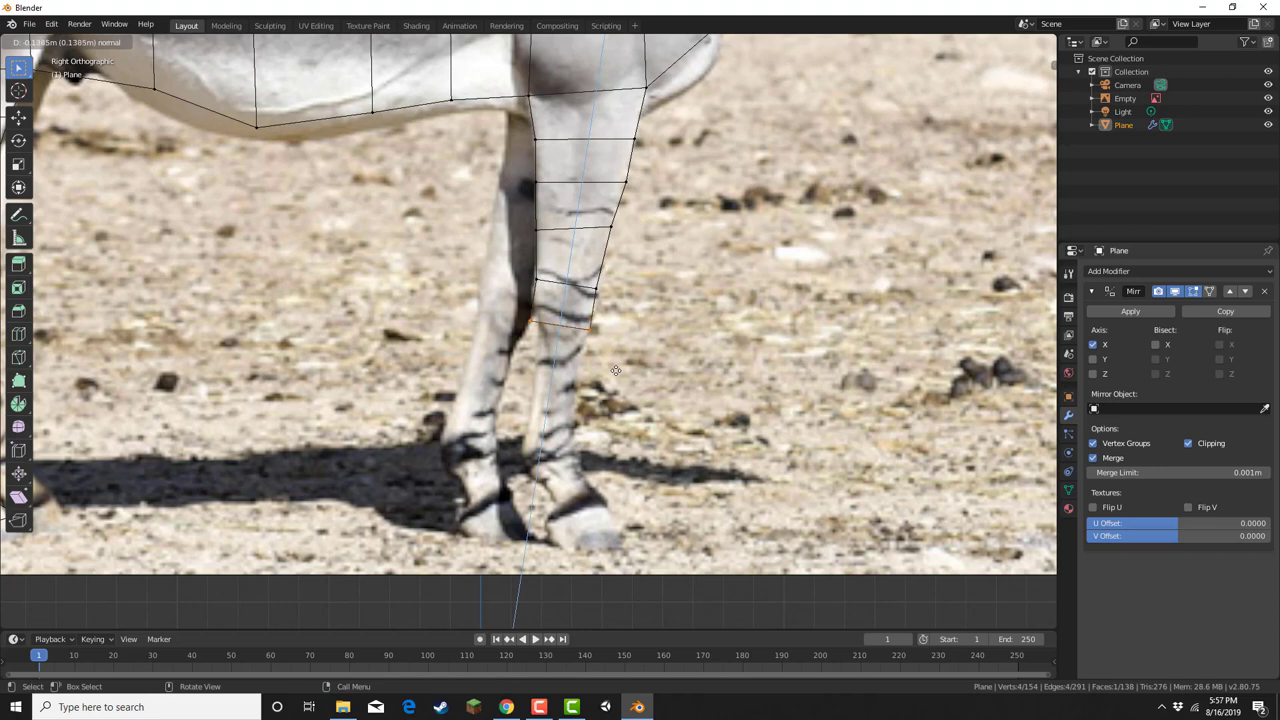
pyautogui.click(615, 370)
pyautogui.press('e')
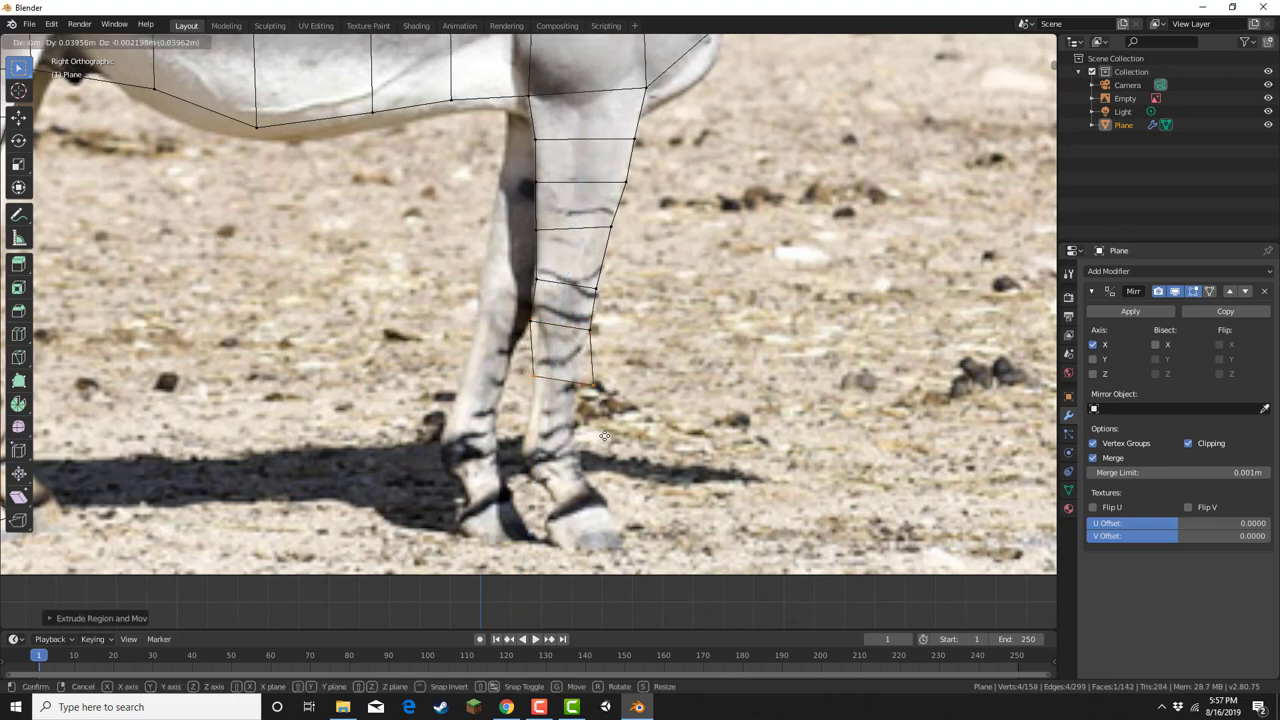
pyautogui.click(558, 376)
# Step: Move the rear vertices of the front leg's knee section forward onto the rear contour
pyautogui.moveTo(519, 309); pyautogui.dragTo(550, 341)
pyautogui.press('g')
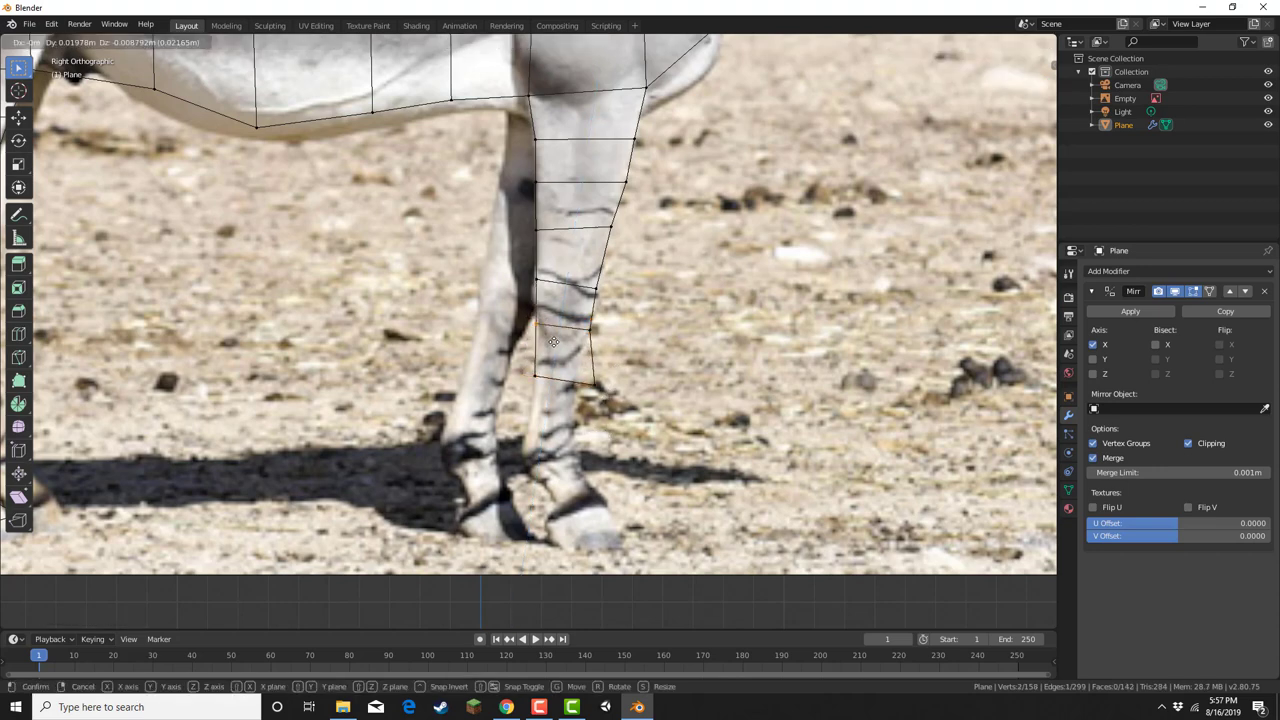
pyautogui.click(557, 344)
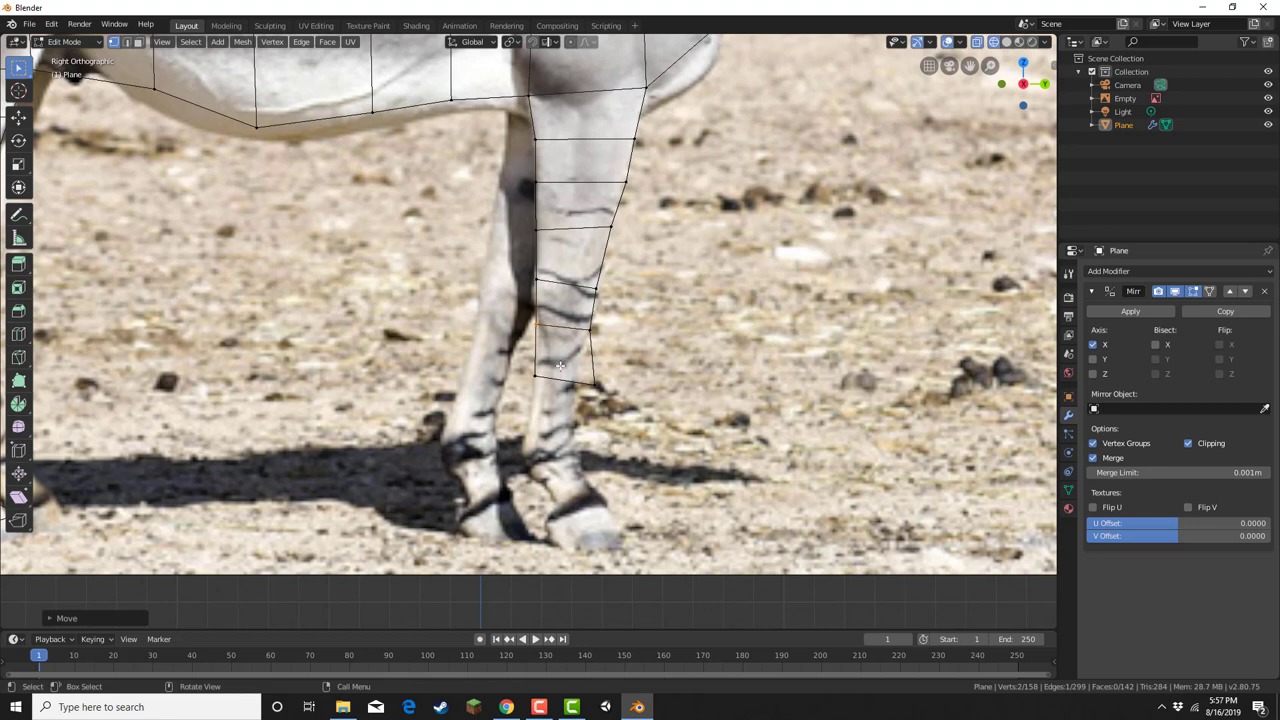
# Step: Extrude two more sections from the bottom of the front leg, down to the fetlock and then slightly forward to the pastern
pyautogui.press('e')
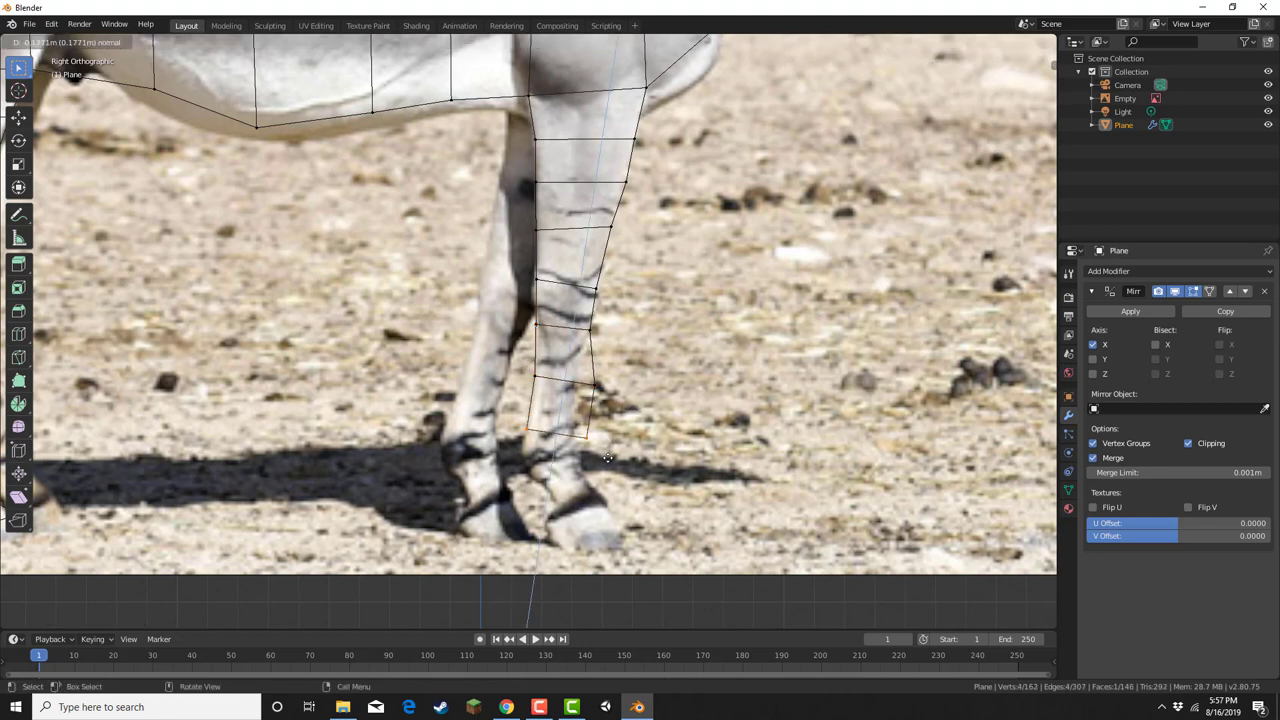
pyautogui.click(608, 457)
pyautogui.press('e')
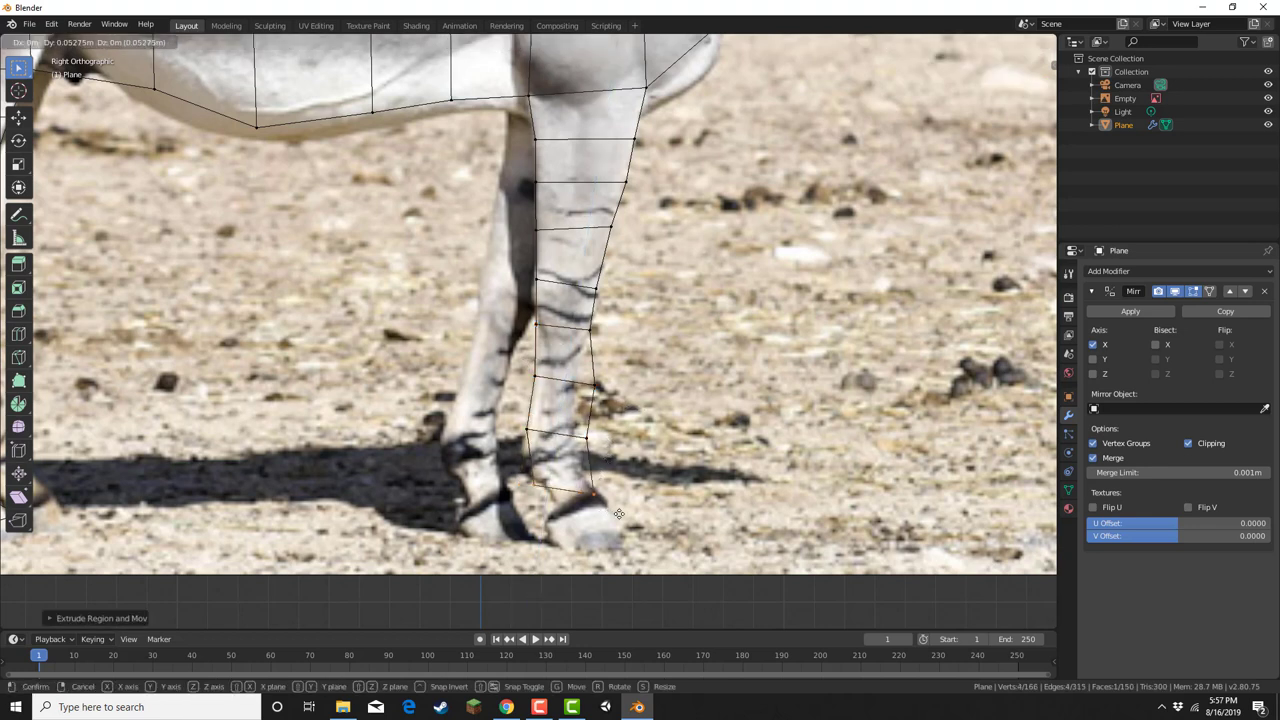
pyautogui.click(619, 514)
# Step: Move the fetlock section's rear vertices down and its front vertices back onto the front leg's contour
pyautogui.moveTo(522, 423); pyautogui.dragTo(539, 442)
pyautogui.press('g')
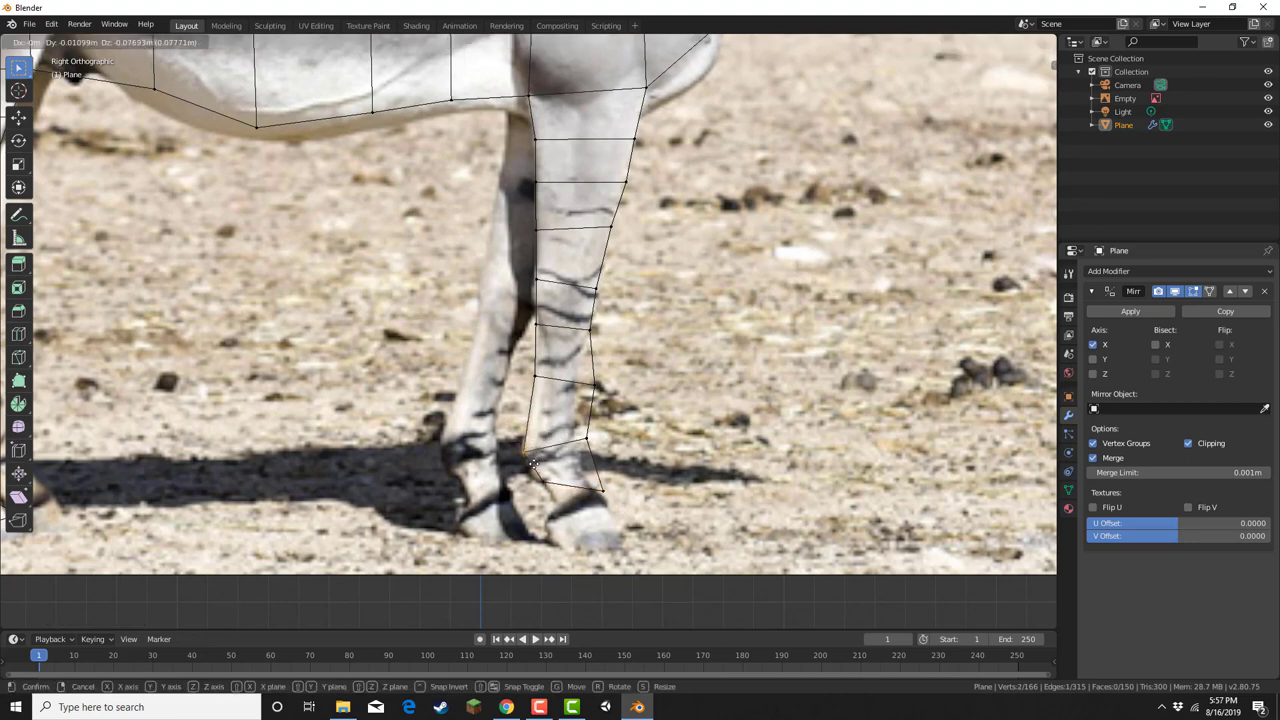
pyautogui.click(534, 464)
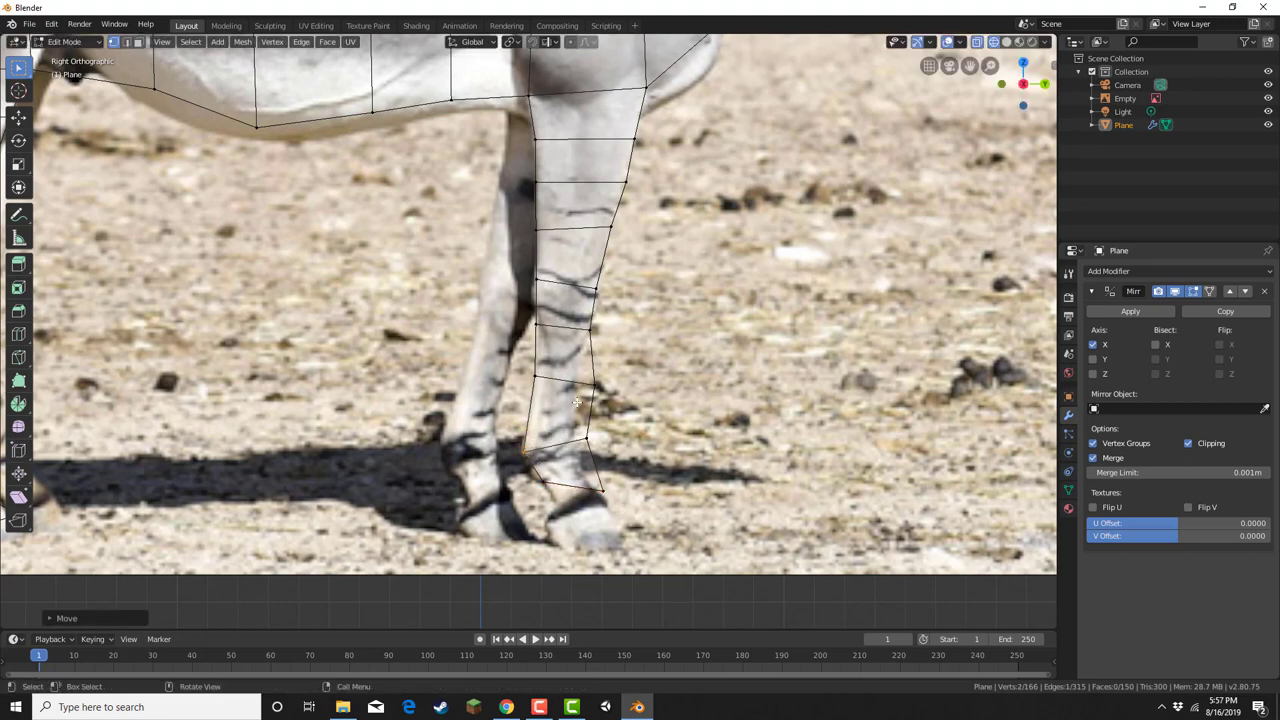
pyautogui.moveTo(577, 428); pyautogui.dragTo(600, 449)
pyautogui.press('g')
pyautogui.click(590, 450)
# Step: Move the front vertices above the fetlock back and the rear vertices of the pastern section down onto the leg's outline
pyautogui.moveTo(576, 379); pyautogui.dragTo(615, 396)
pyautogui.press('g')
pyautogui.click(597, 397)
pyautogui.moveTo(537, 474); pyautogui.dragTo(628, 483)
pyautogui.press('g')
pyautogui.click(553, 505)
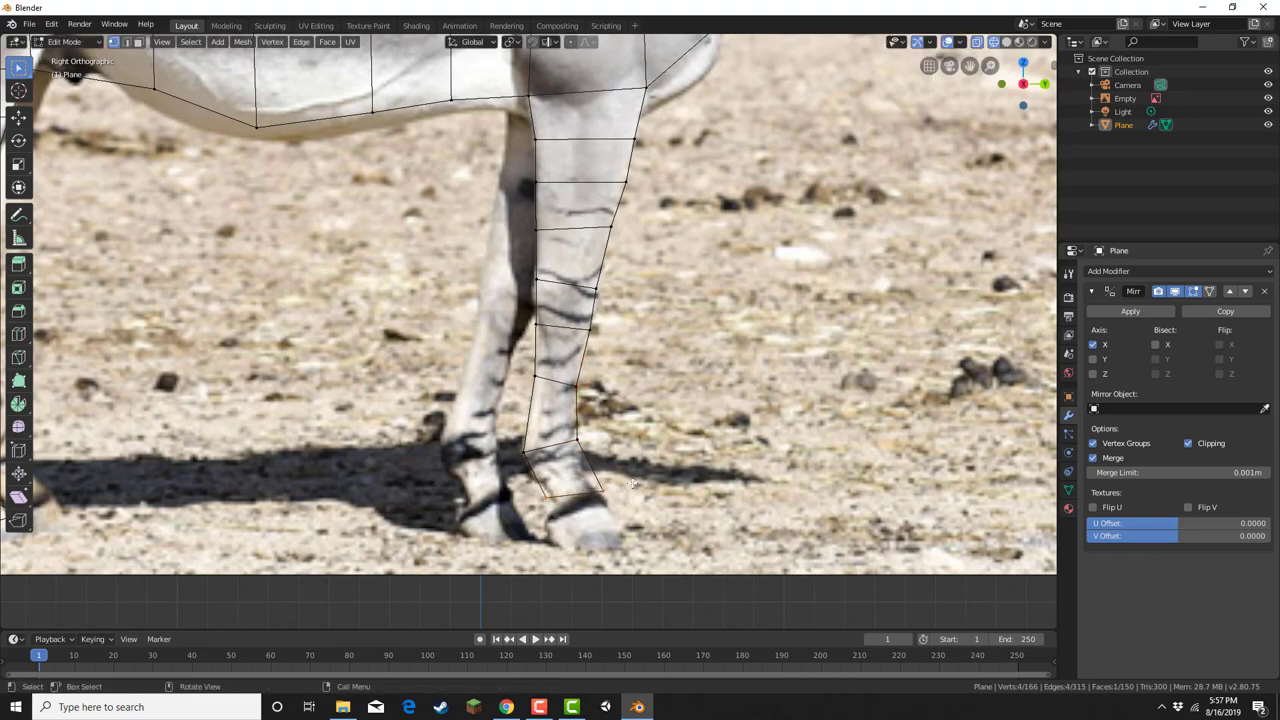
# Step: Extrude the front hoof in two sections down to the ground, widening it forward to the hoof's front edge in the image
pyautogui.press('e')
pyautogui.click(620, 515)
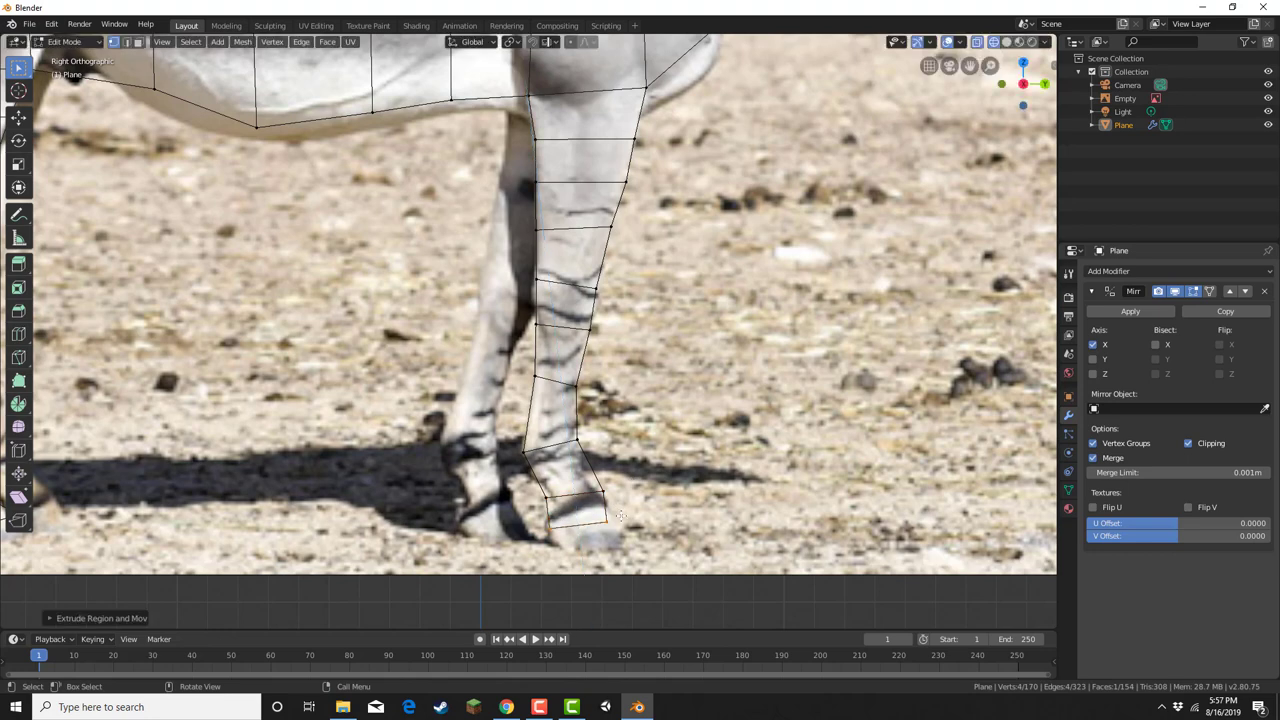
pyautogui.press('g')
pyautogui.click(585, 515)
pyautogui.moveTo(547, 511); pyautogui.dragTo(656, 547)
pyautogui.press('g')
pyautogui.click(563, 541)
pyautogui.press('e')
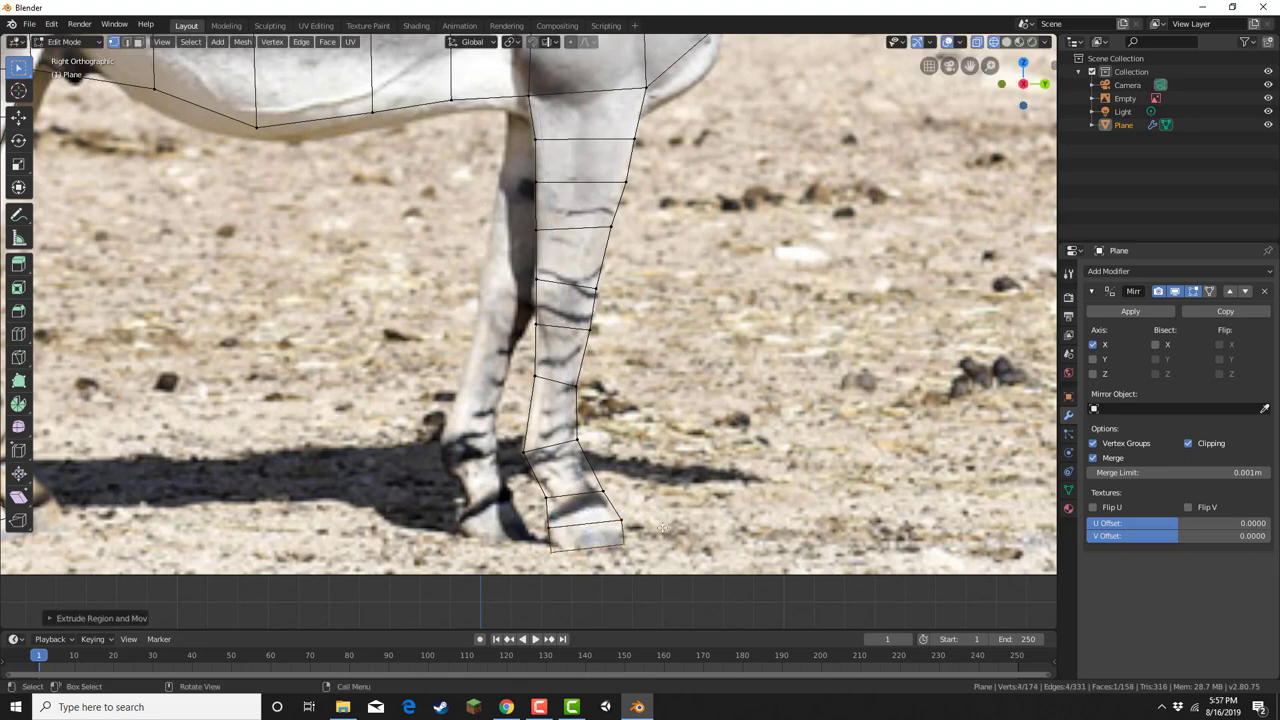
# Step: Switch to face selection and extrude the face on top of the head upward to start the ear
pyautogui.scroll(-4, 655, 470)
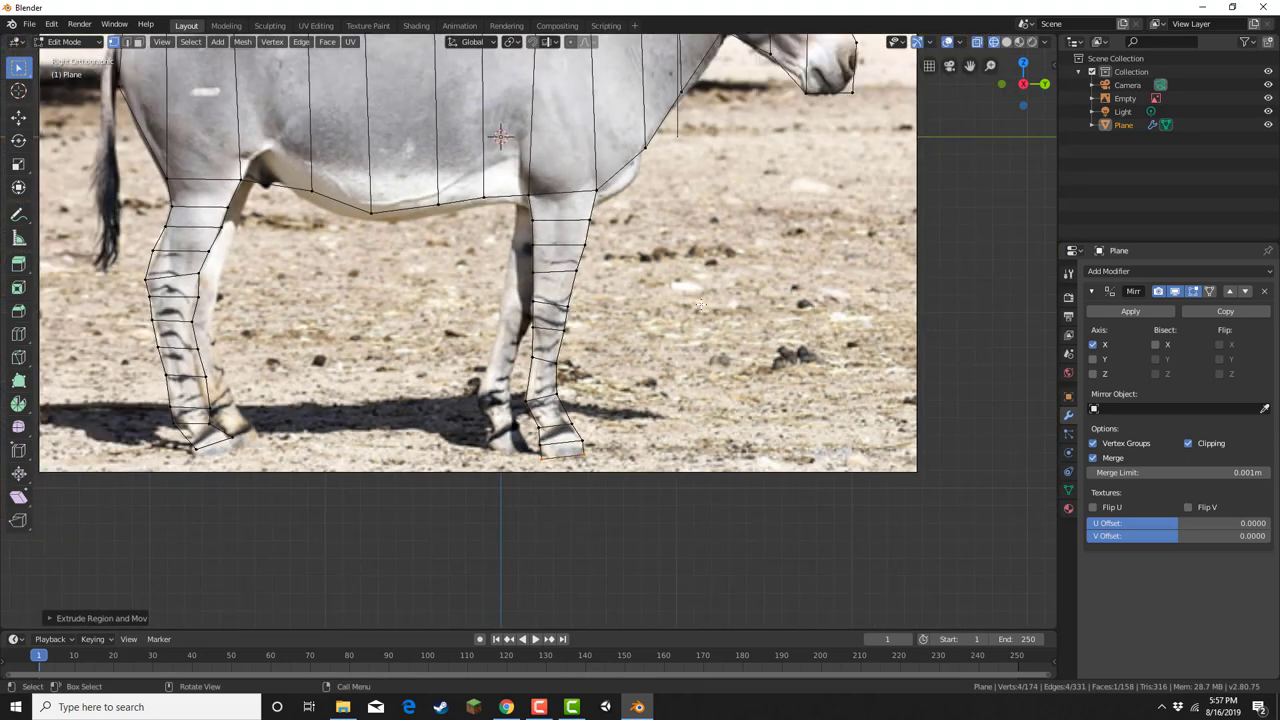
pyautogui.keyDown('shift'); pyautogui.moveTo(702, 252); pyautogui.dragTo(585, 593, button='middle'); pyautogui.keyUp('shift')
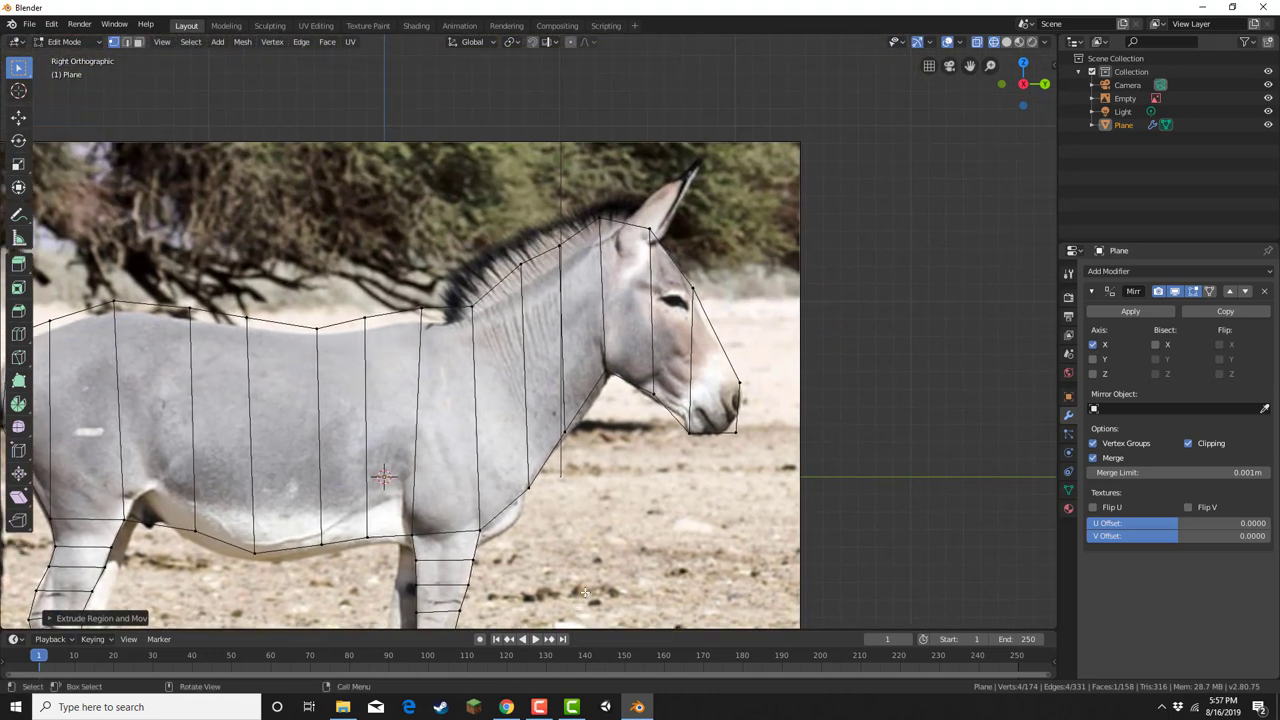
pyautogui.click(140, 44)
pyautogui.moveTo(429, 185); pyautogui.dragTo(520, 260, button='middle')
pyautogui.click(617, 342)
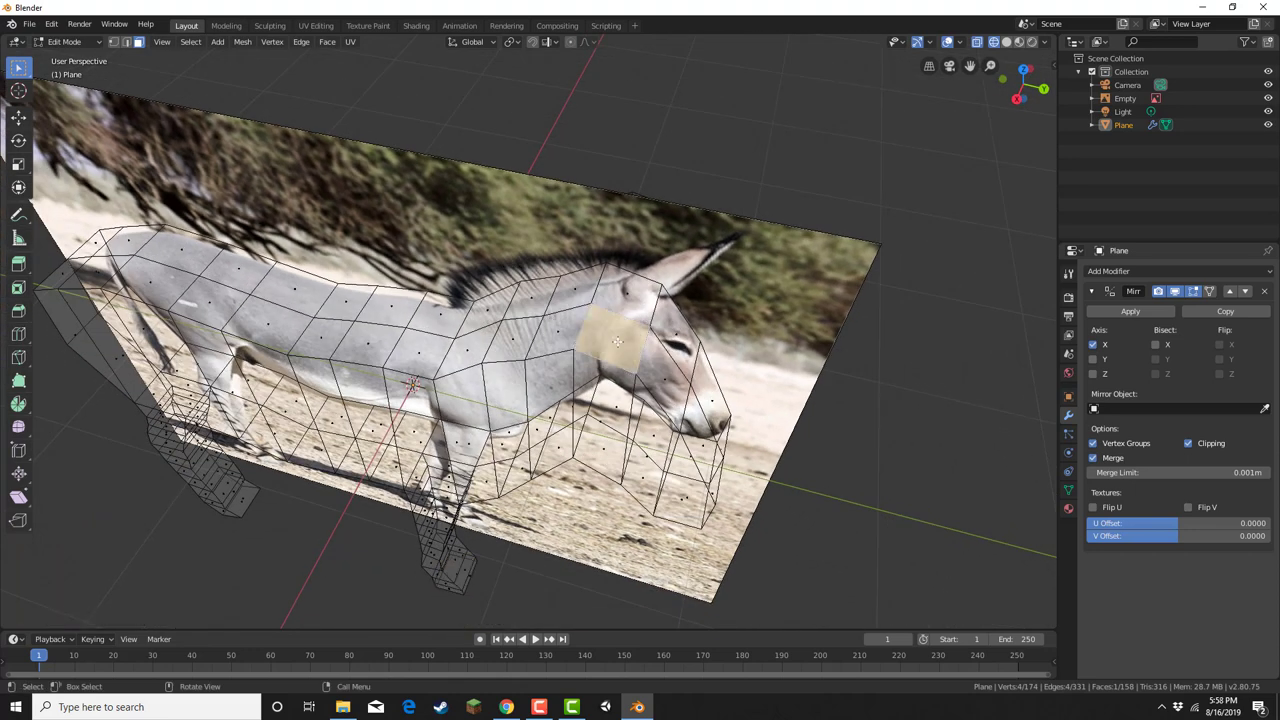
pyautogui.press('e')
pyautogui.click(620, 310)
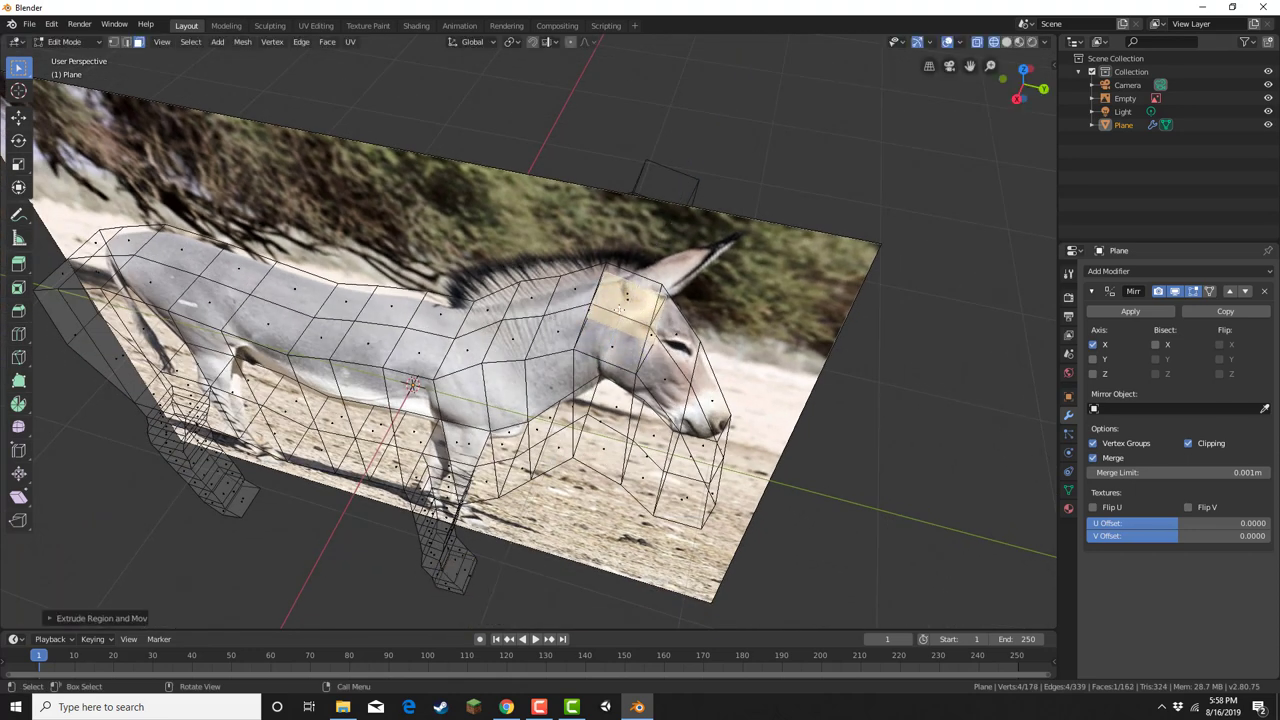
# Step: Return to the right side view with vertex selection and move the ear extrusion's upper front vertices onto the ear's front edge
pyautogui.click(1019, 99)
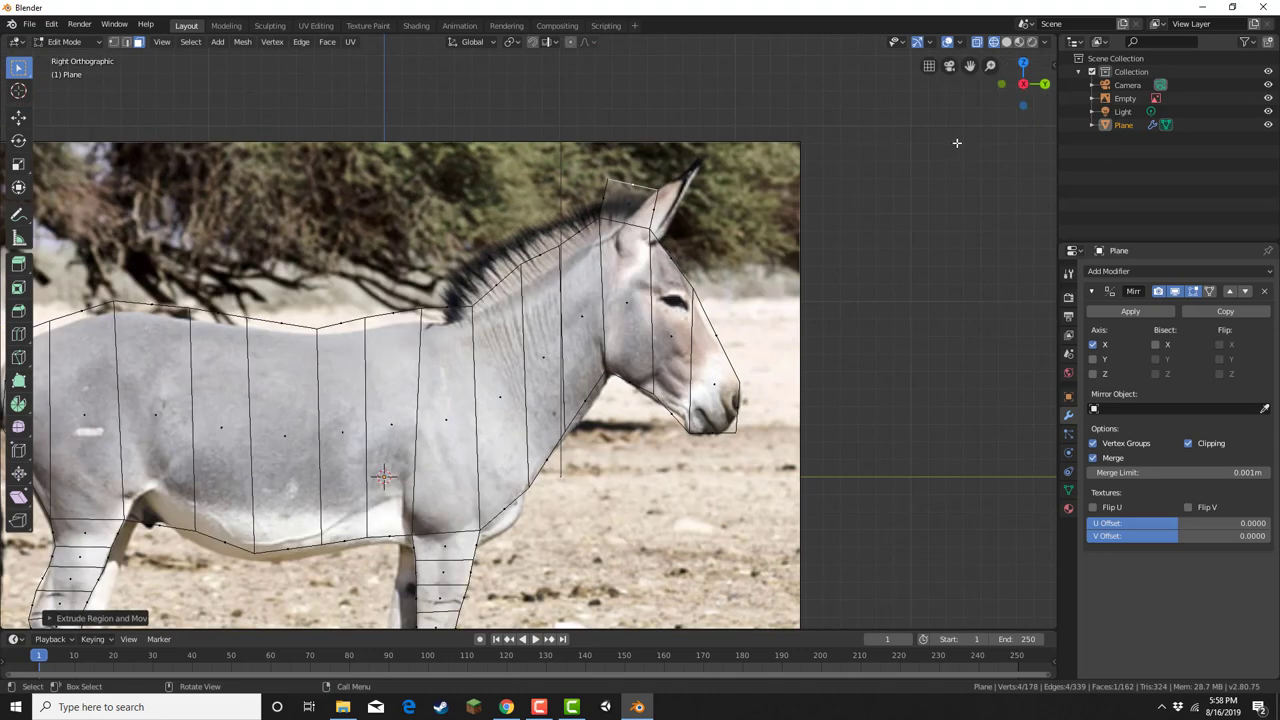
pyautogui.scroll(2, 107, 98)
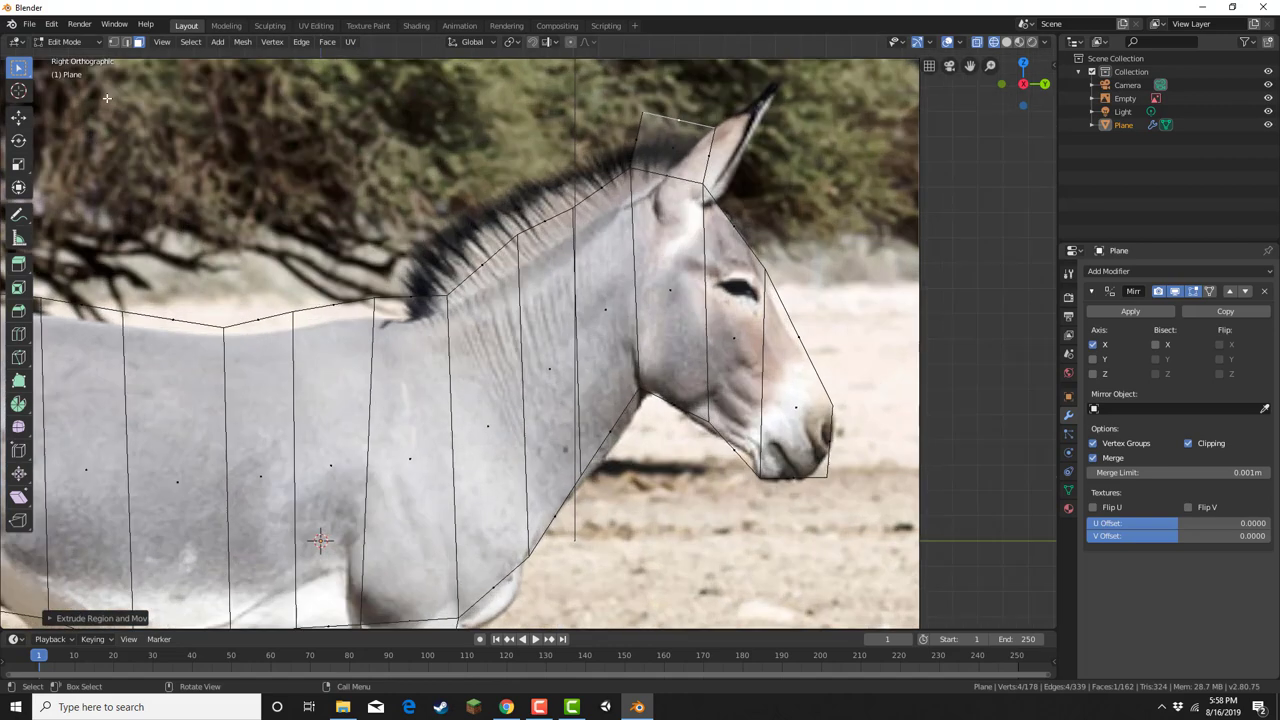
pyautogui.click(117, 50)
pyautogui.click(115, 44)
pyautogui.keyDown('shift'); pyautogui.moveTo(502, 203); pyautogui.dragTo(247, 297, button='middle'); pyautogui.keyUp('shift')
pyautogui.scroll(1, 247, 297)
pyautogui.scroll(3, 247, 297)
pyautogui.click(379, 101)
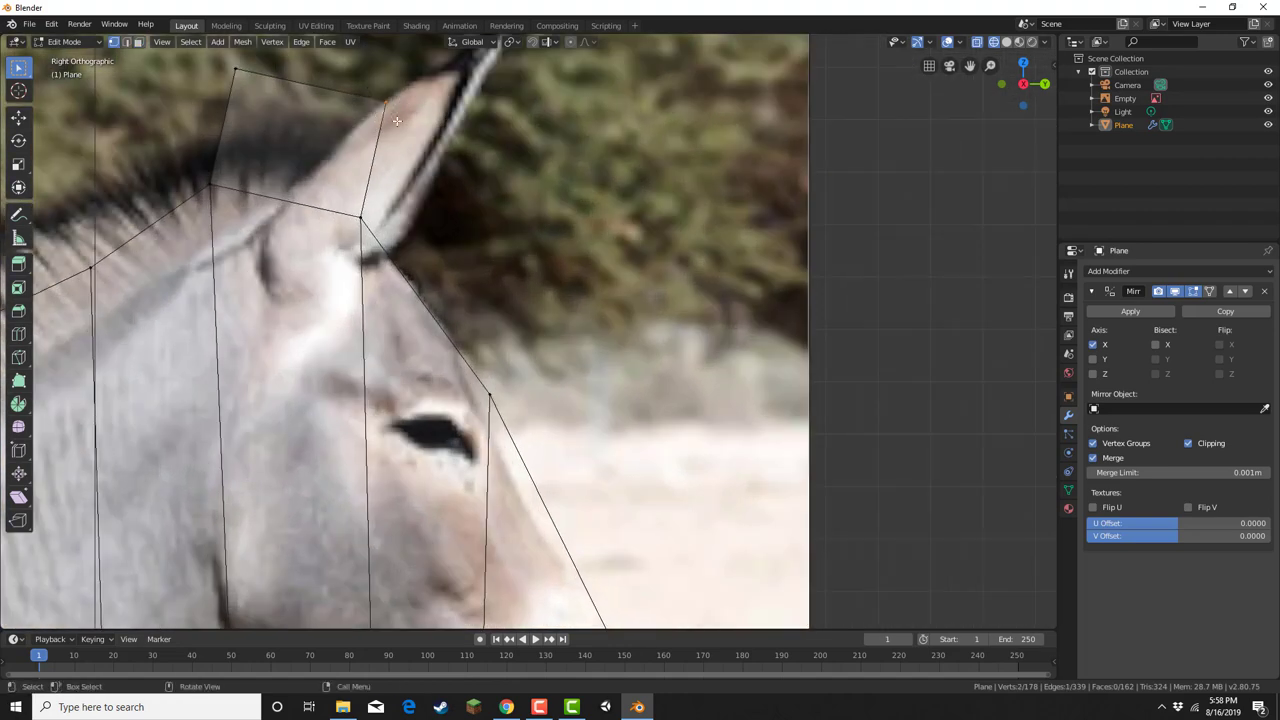
pyautogui.press('g')
pyautogui.click(452, 206)
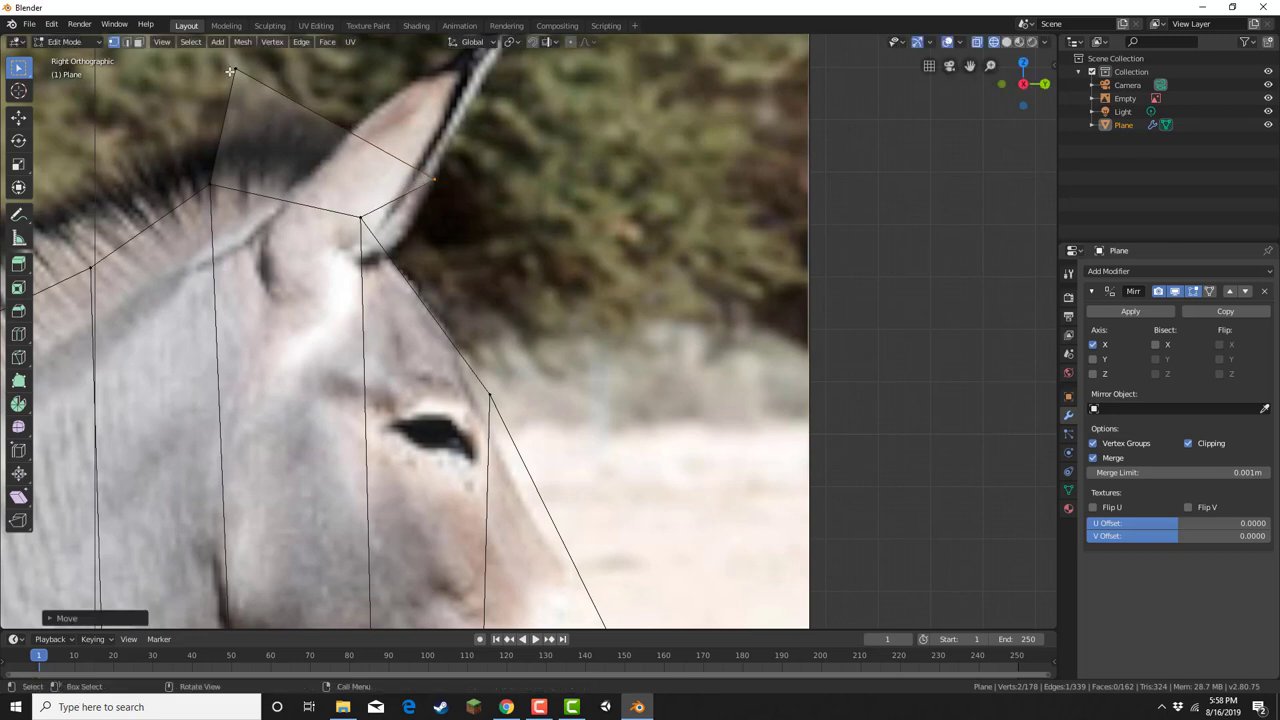
# Step: Move the ear's upper rear vertices forward onto its back edge and the front base vertices down to where the ear meets the forehead
pyautogui.click(231, 70)
pyautogui.press('g')
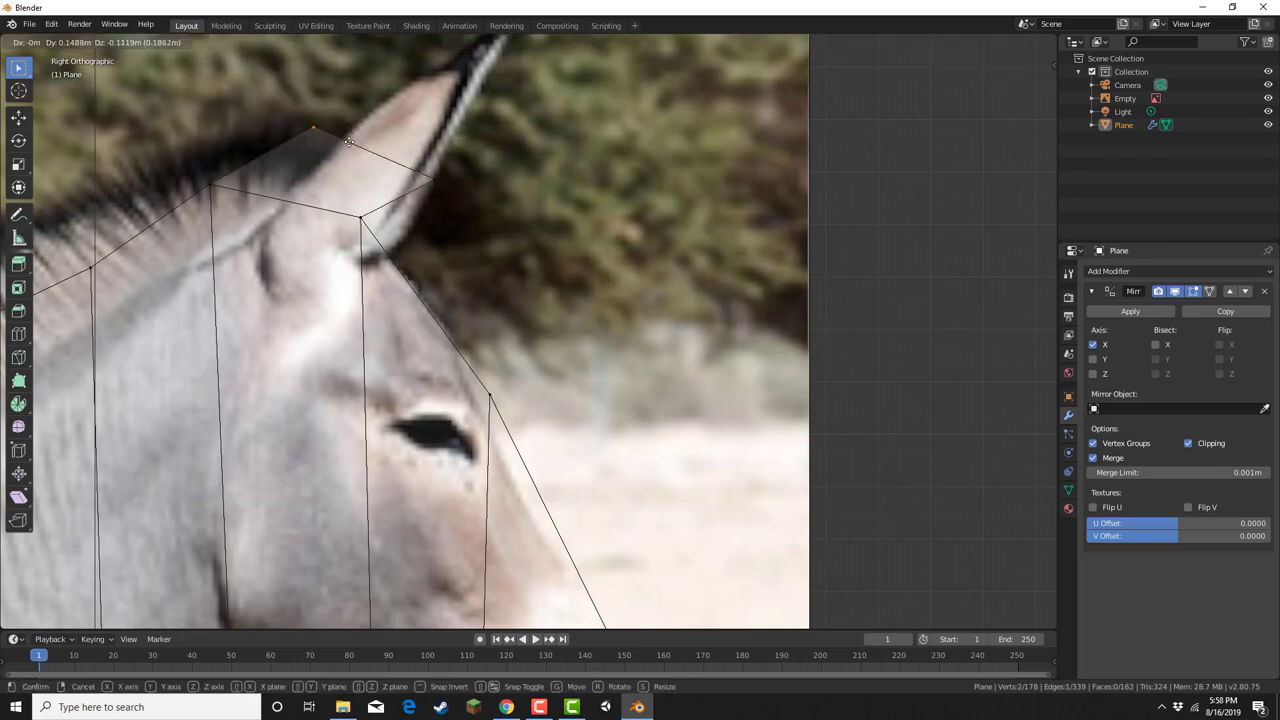
pyautogui.click(365, 150)
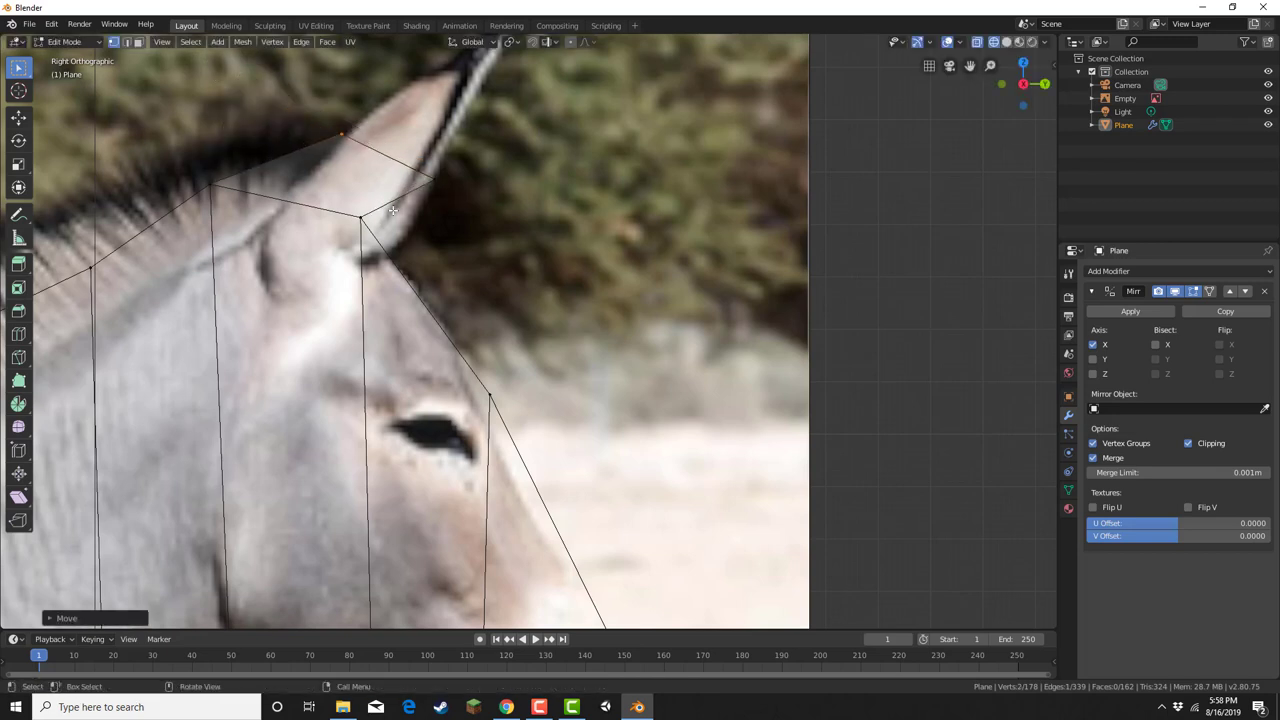
pyautogui.click(362, 218)
pyautogui.press('g')
pyautogui.click(417, 262)
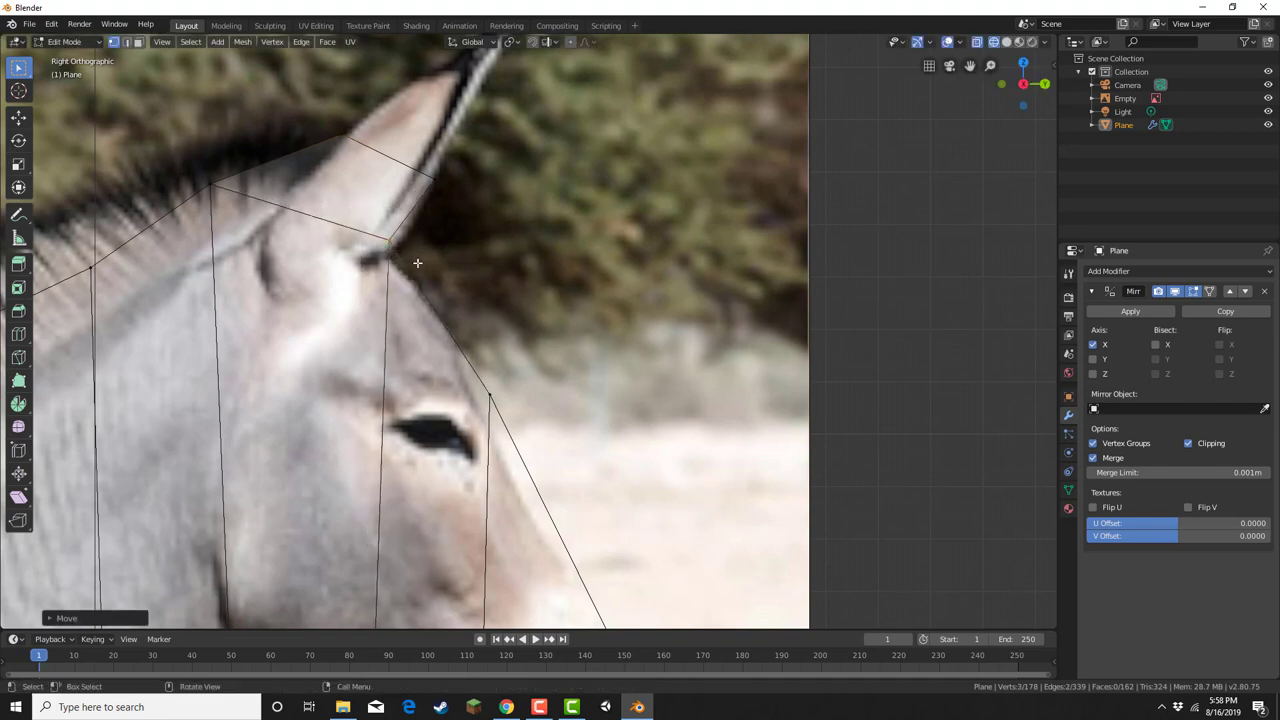
# Step: Select the ear's top vertices and extrude two more sections along the ear toward its tip
pyautogui.scroll(-2, 417, 262)
pyautogui.moveTo(257, 298); pyautogui.dragTo(422, 398)
pyautogui.press('e')
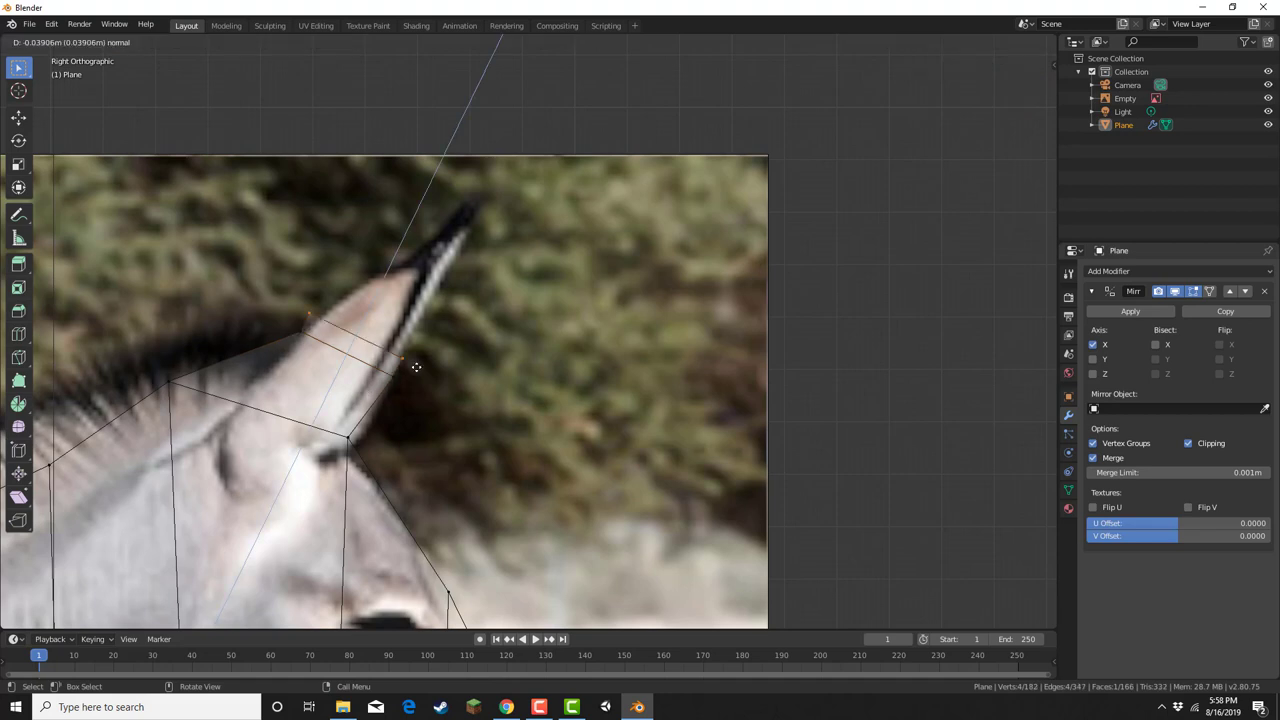
pyautogui.click(435, 346)
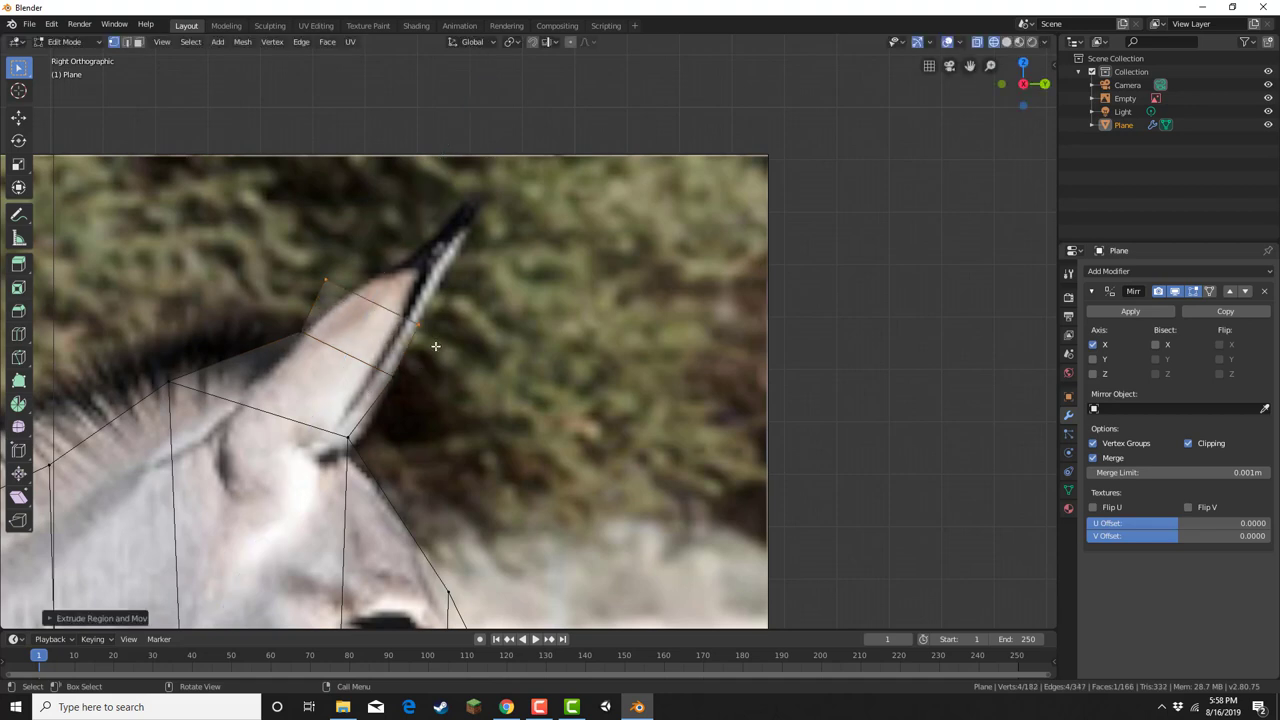
pyautogui.press('e')
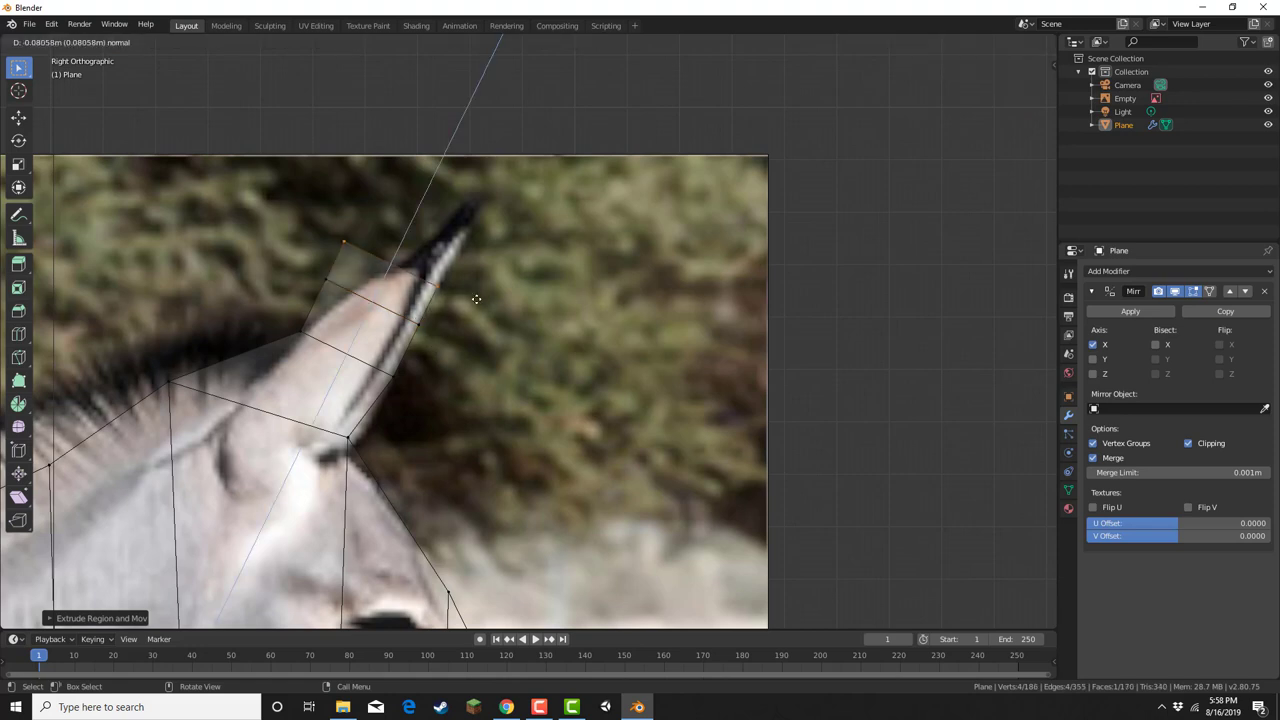
pyautogui.click(415, 310)
# Step: Move the rear vertices of the two new ear sections forward onto the ear's tapering back edge
pyautogui.click(326, 278)
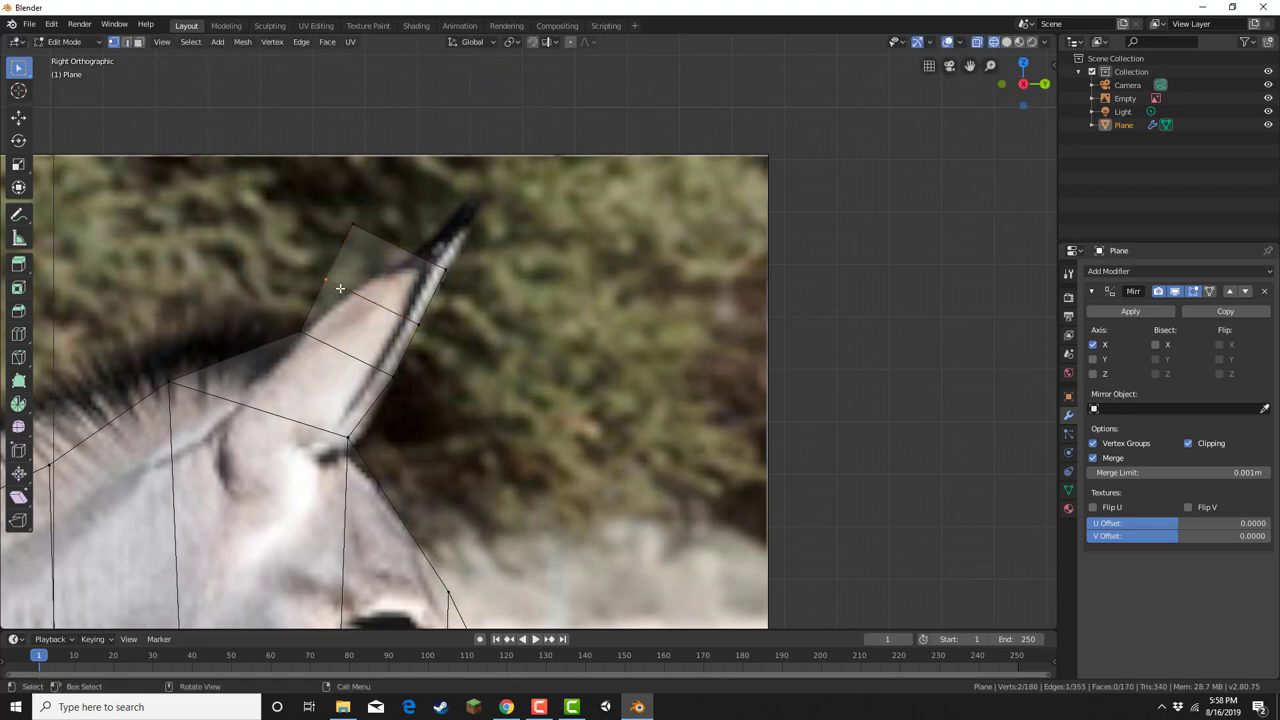
pyautogui.press('g')
pyautogui.click(360, 297)
pyautogui.click(349, 228)
pyautogui.press('g')
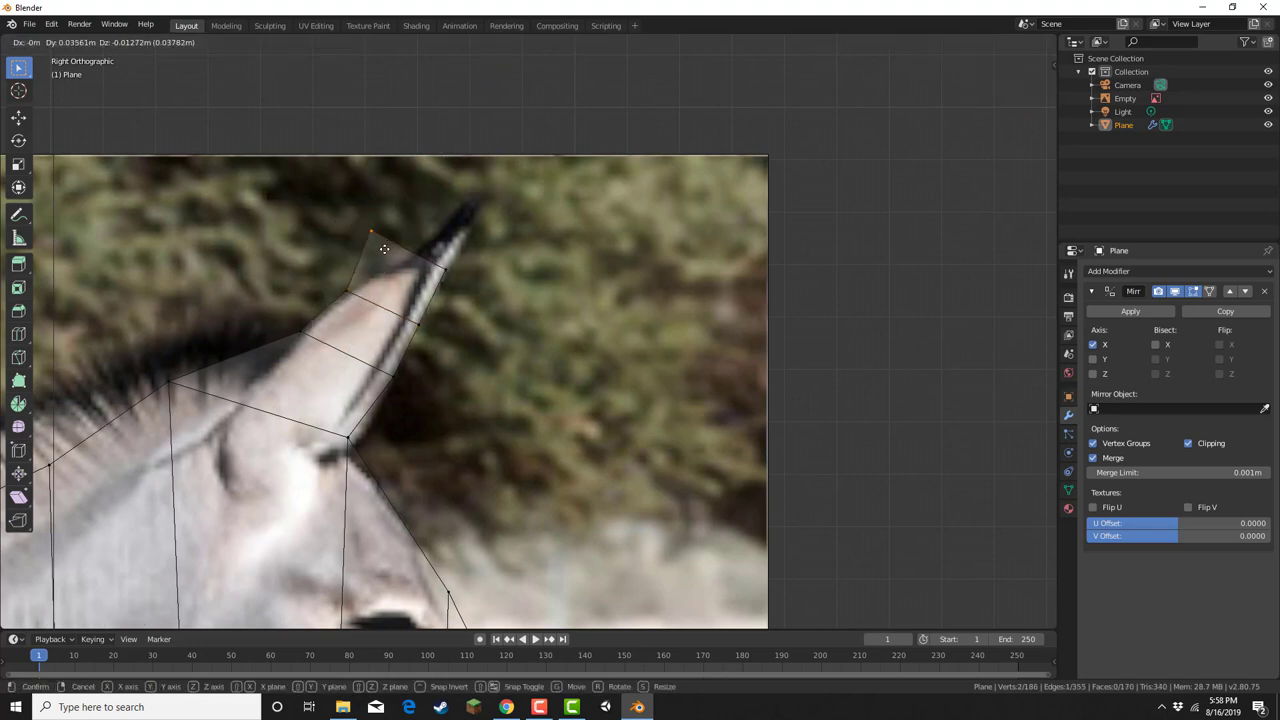
pyautogui.click(430, 265)
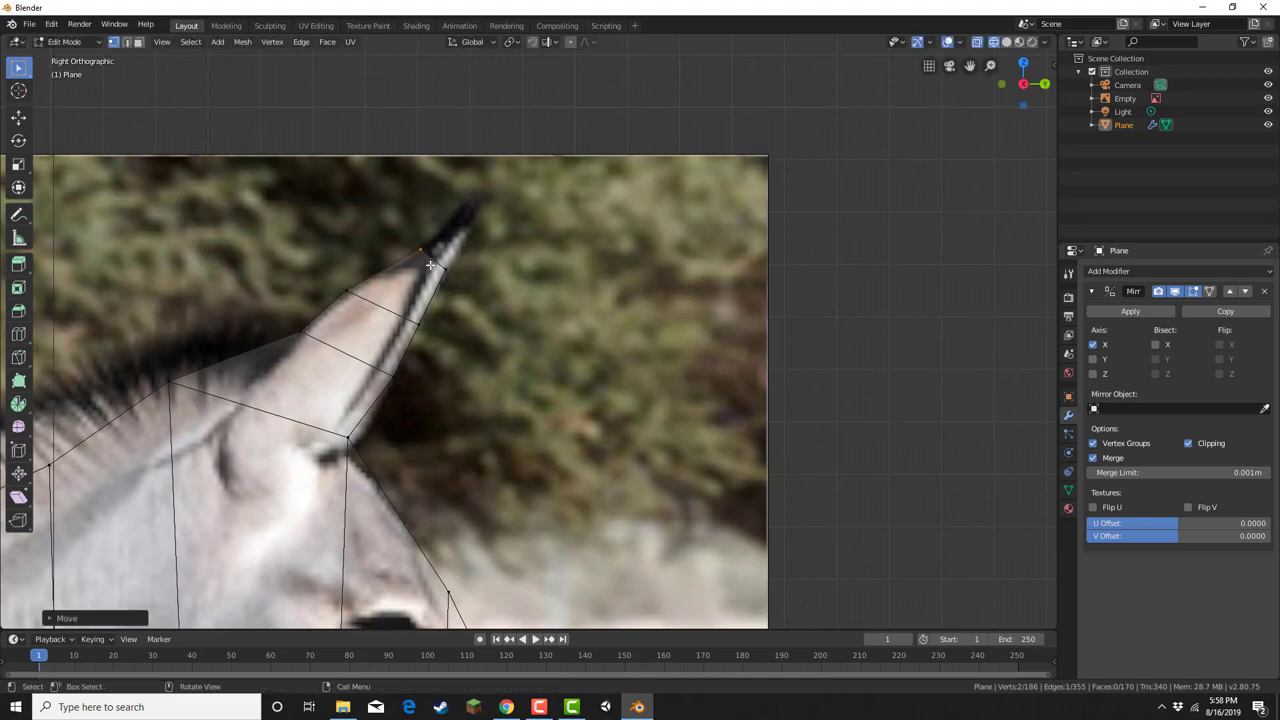
# Step: Select the ear's narrow end vertices and extrude them up to the tip of the ear in the image
pyautogui.moveTo(402, 230); pyautogui.dragTo(486, 286)
pyautogui.press('e')
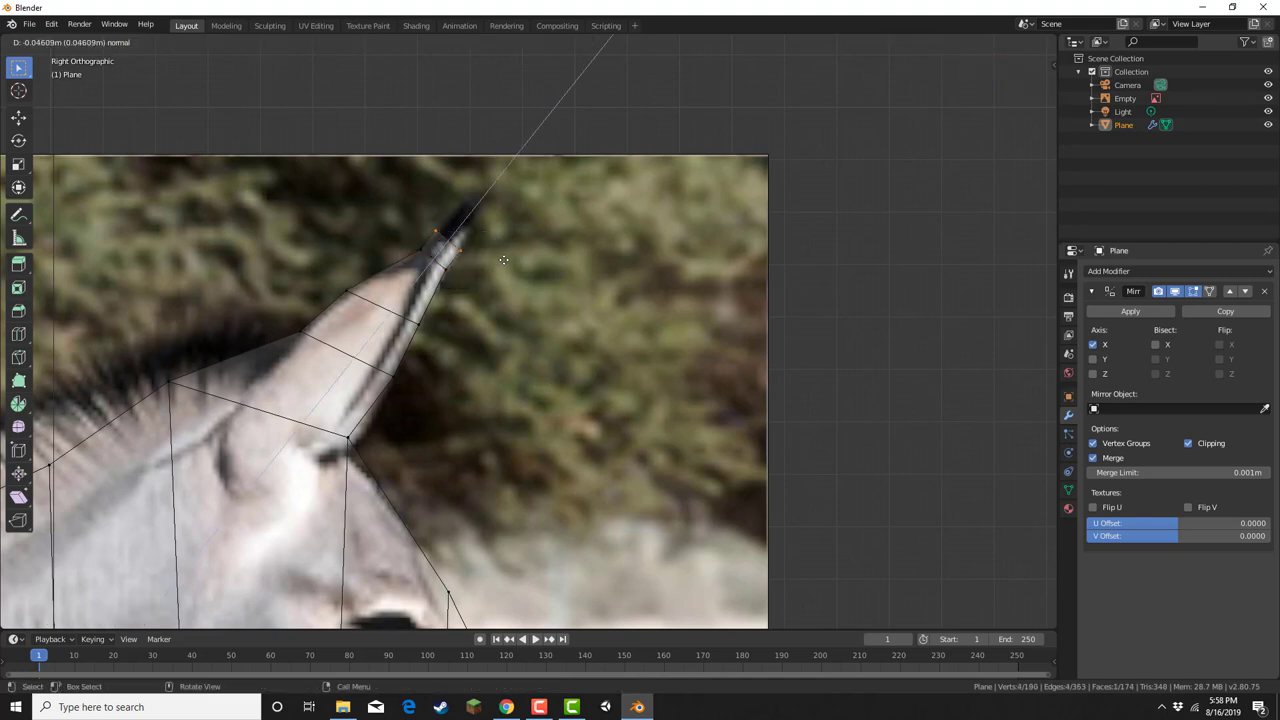
pyautogui.click(519, 240)
# Step: Cut a closed four-sided outline around the eye into the side of the head with the Knife tool
pyautogui.scroll(-8, 517, 246)
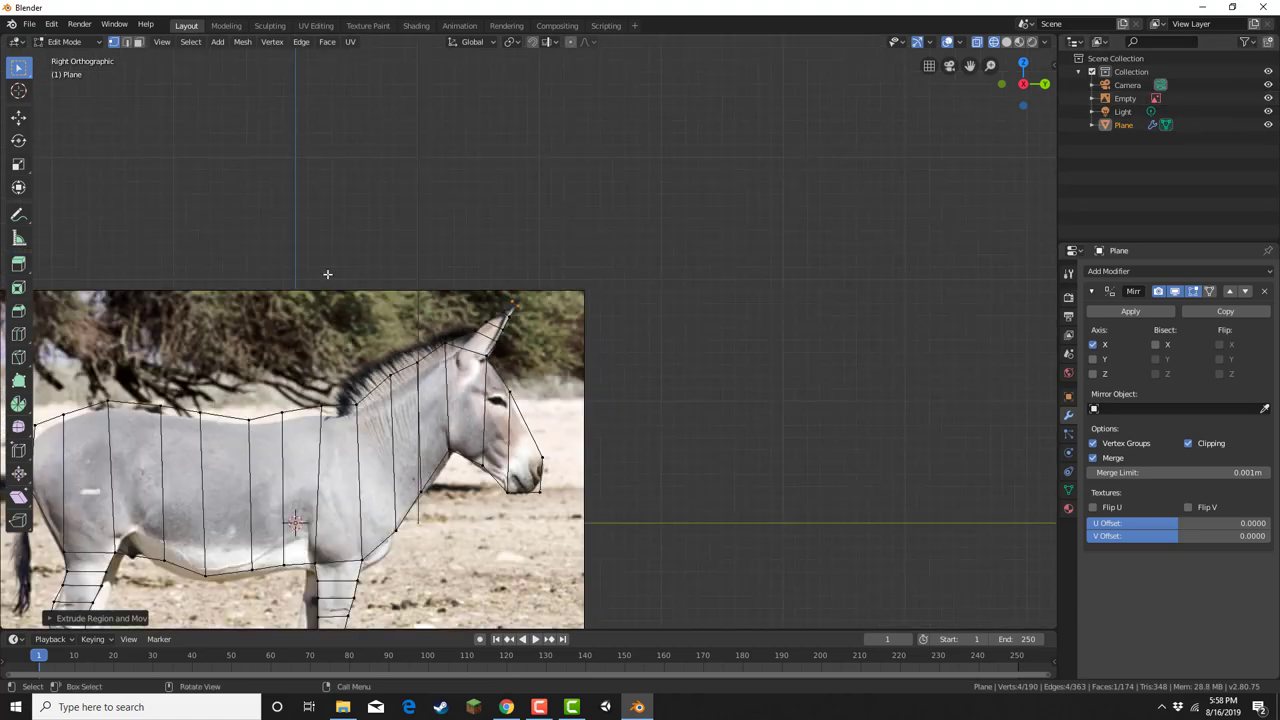
pyautogui.scroll(4, 603, 437)
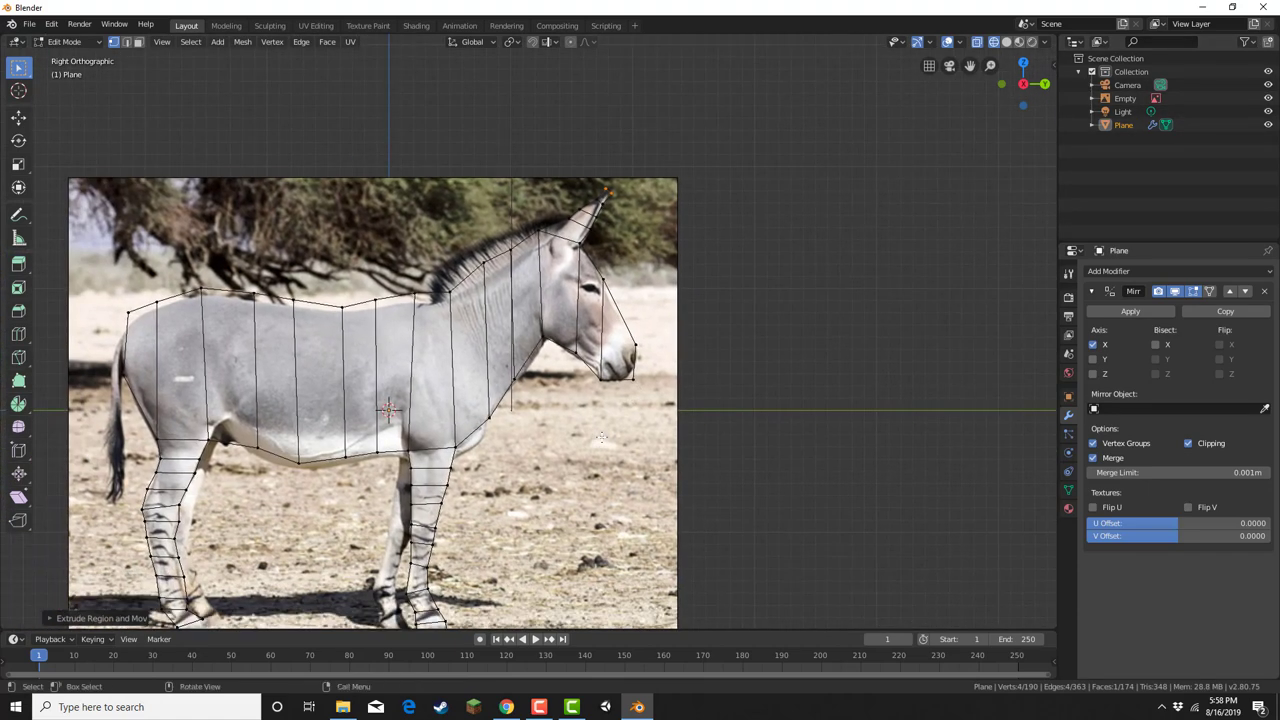
pyautogui.press('k')
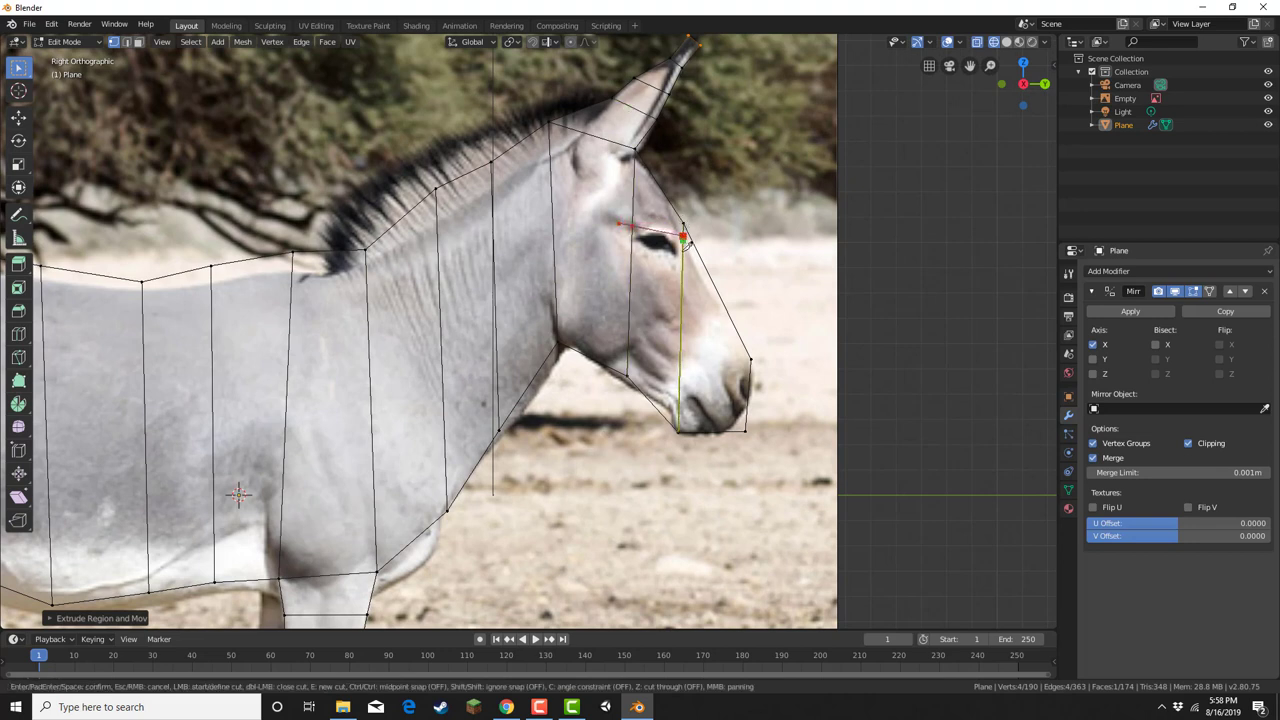
pyautogui.click(685, 267)
pyautogui.click(632, 265)
pyautogui.click(607, 257)
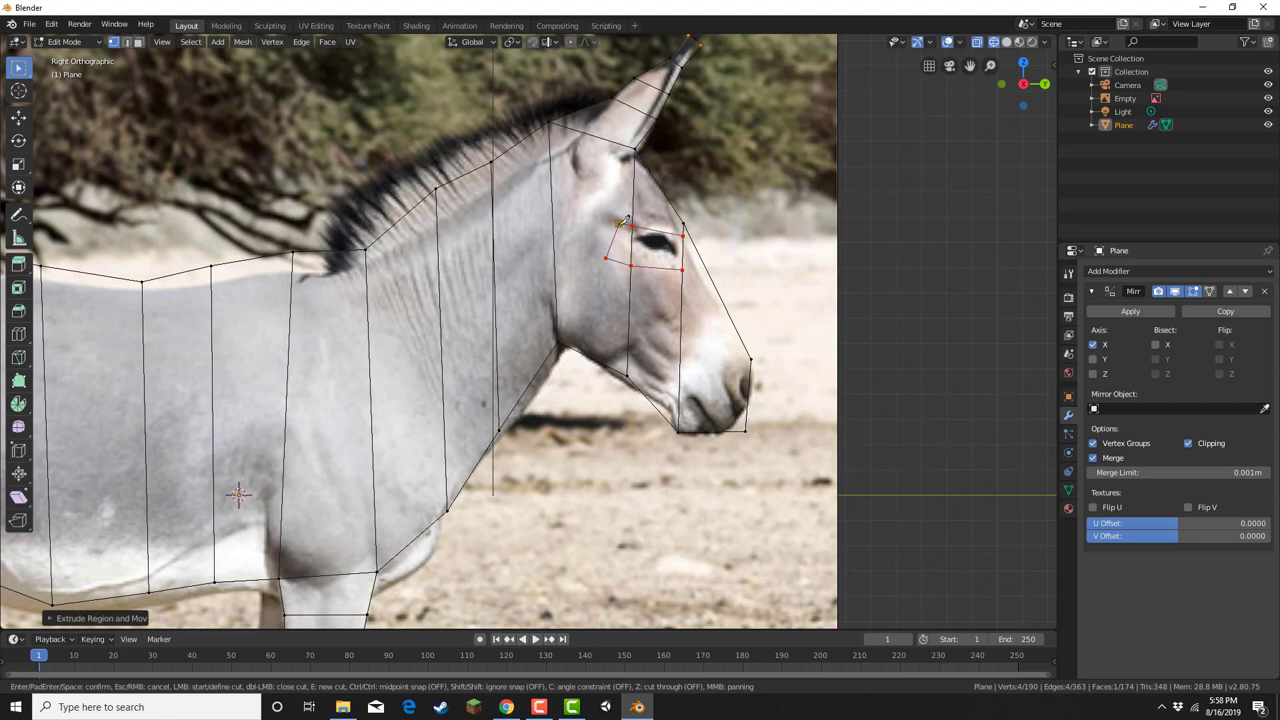
pyautogui.press('Return')
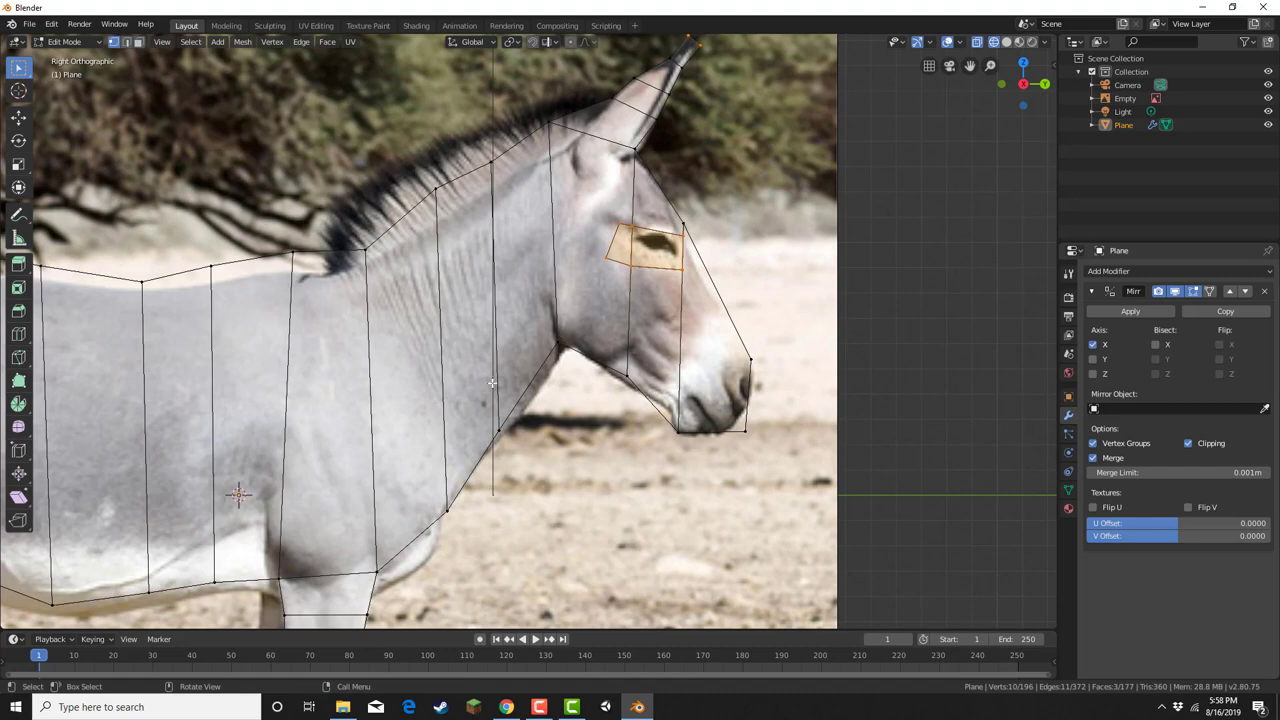
# Step: Move the vertices on the underside of the neck and at the throat slightly forward and down onto the image's contour
pyautogui.click(498, 430)
pyautogui.press('g')
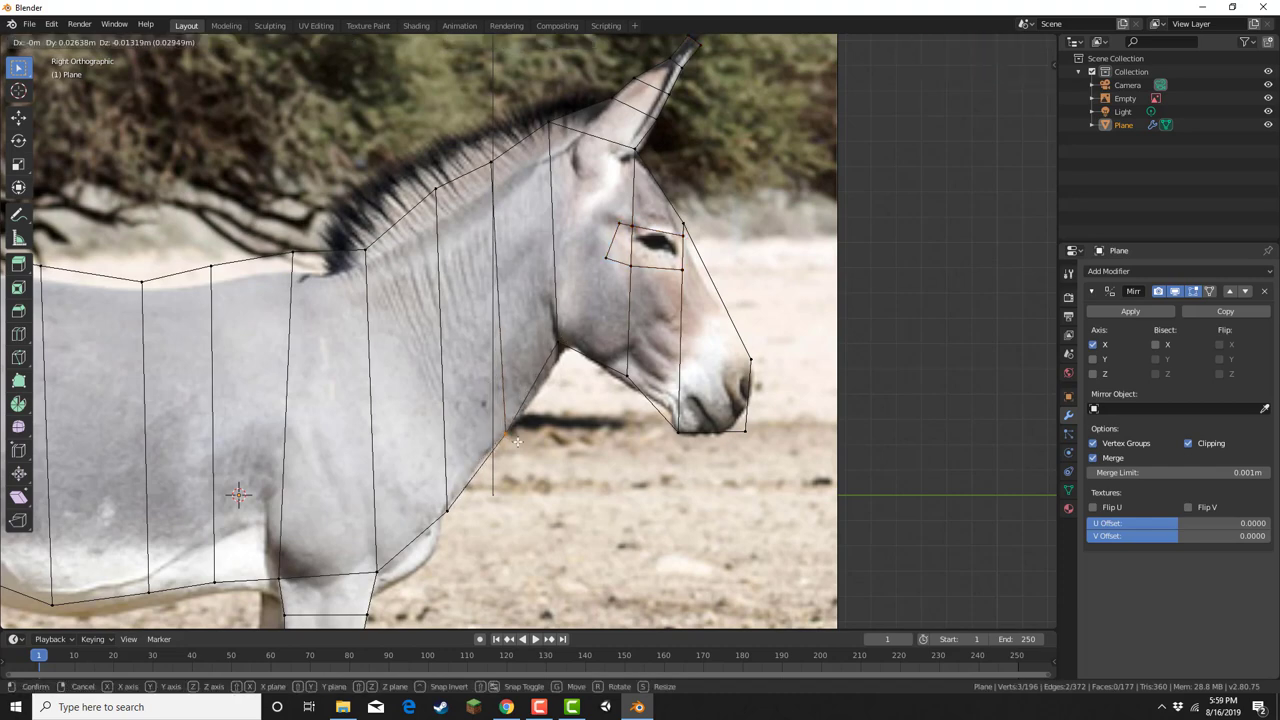
pyautogui.click(517, 441)
pyautogui.click(558, 348)
pyautogui.press('g')
pyautogui.click(566, 359)
pyautogui.scroll(-1, 621, 410)
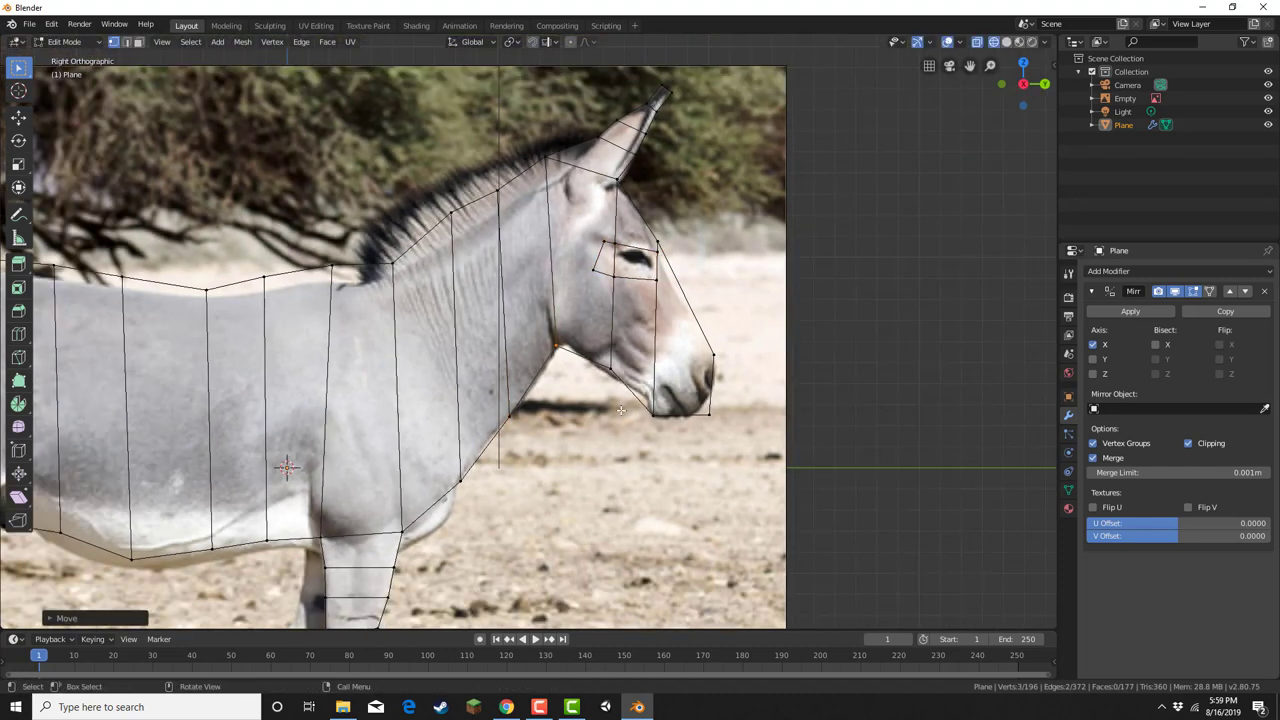
pyautogui.scroll(-3, 621, 410)
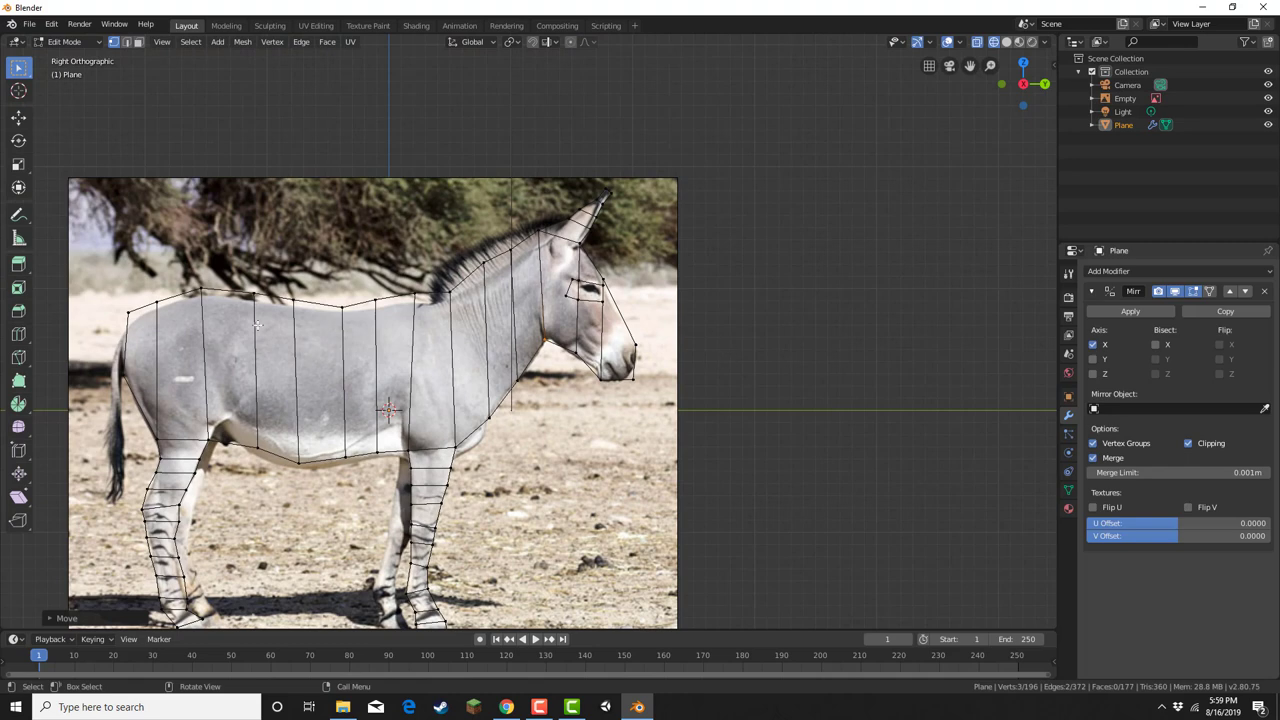
pyautogui.keyDown('shift'); pyautogui.moveTo(203, 289); pyautogui.dragTo(570, 280, button='middle'); pyautogui.keyUp('shift')
pyautogui.scroll(3, 397, 321)
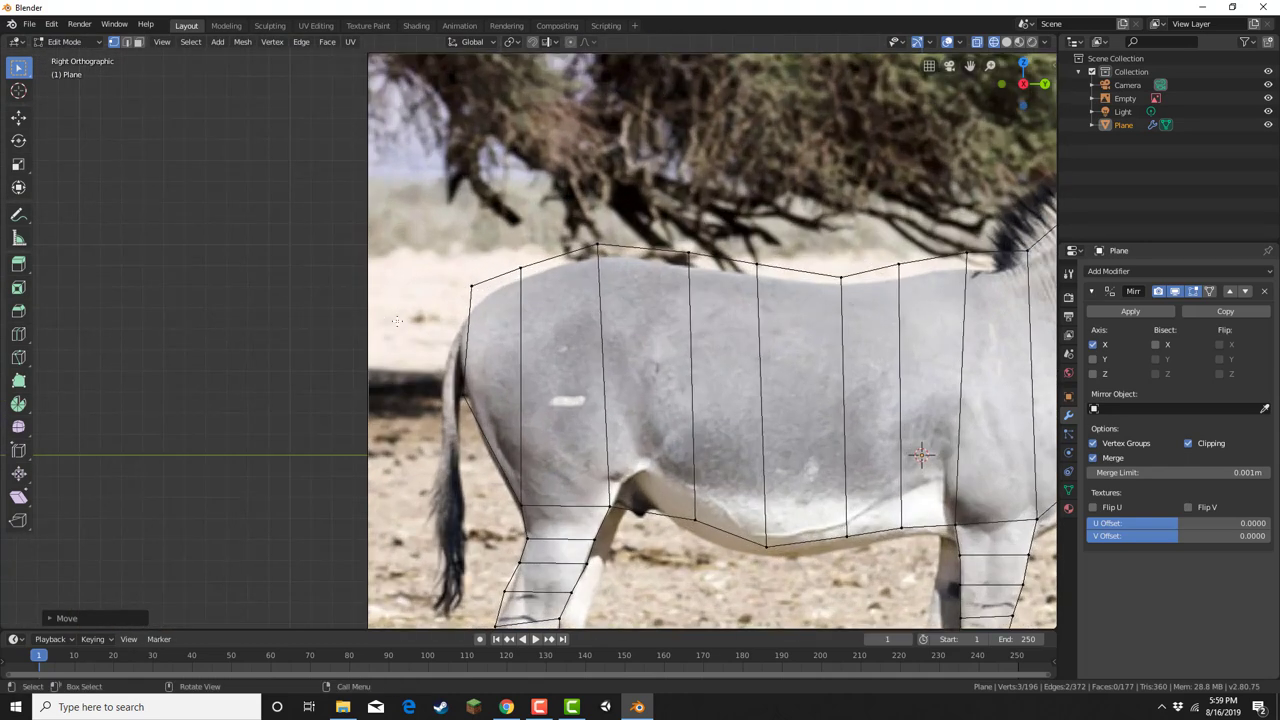
pyautogui.scroll(1, 396, 320)
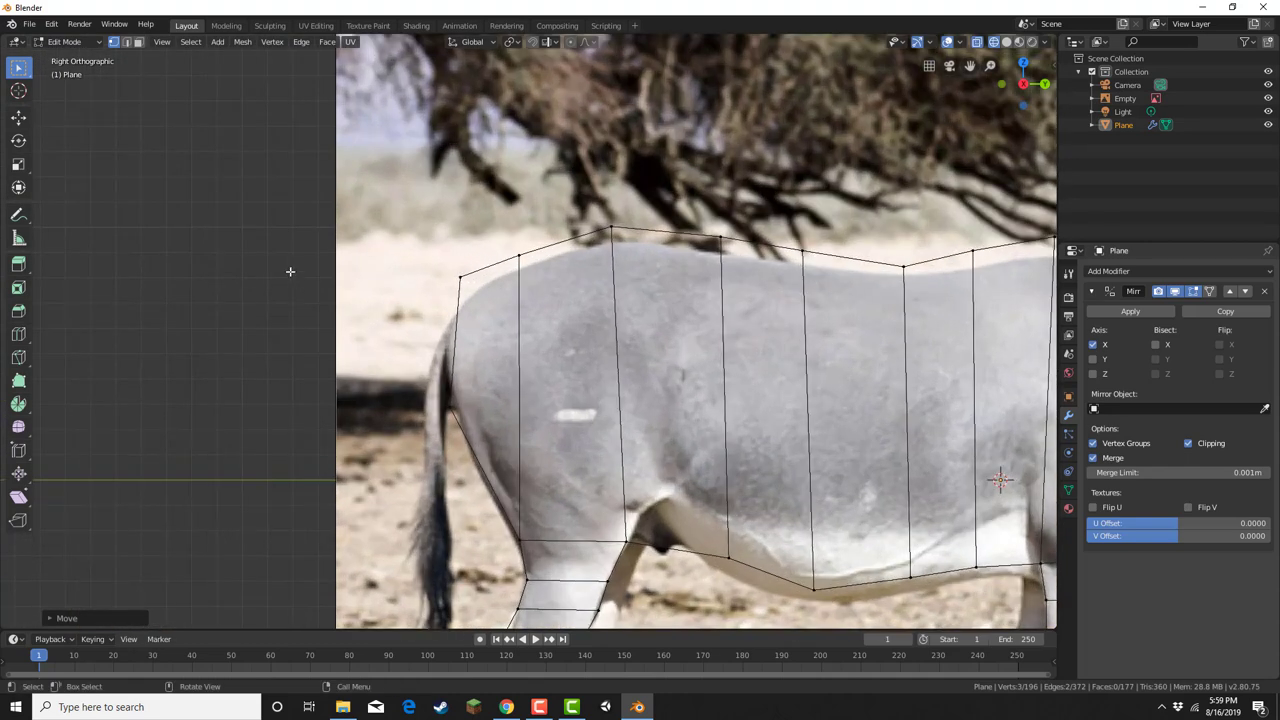
# Step: Extrude the upper rear edge of the rump backward and lower the new top vertices to the root of the tail
pyautogui.moveTo(312, 240); pyautogui.dragTo(466, 452)
pyautogui.press('e')
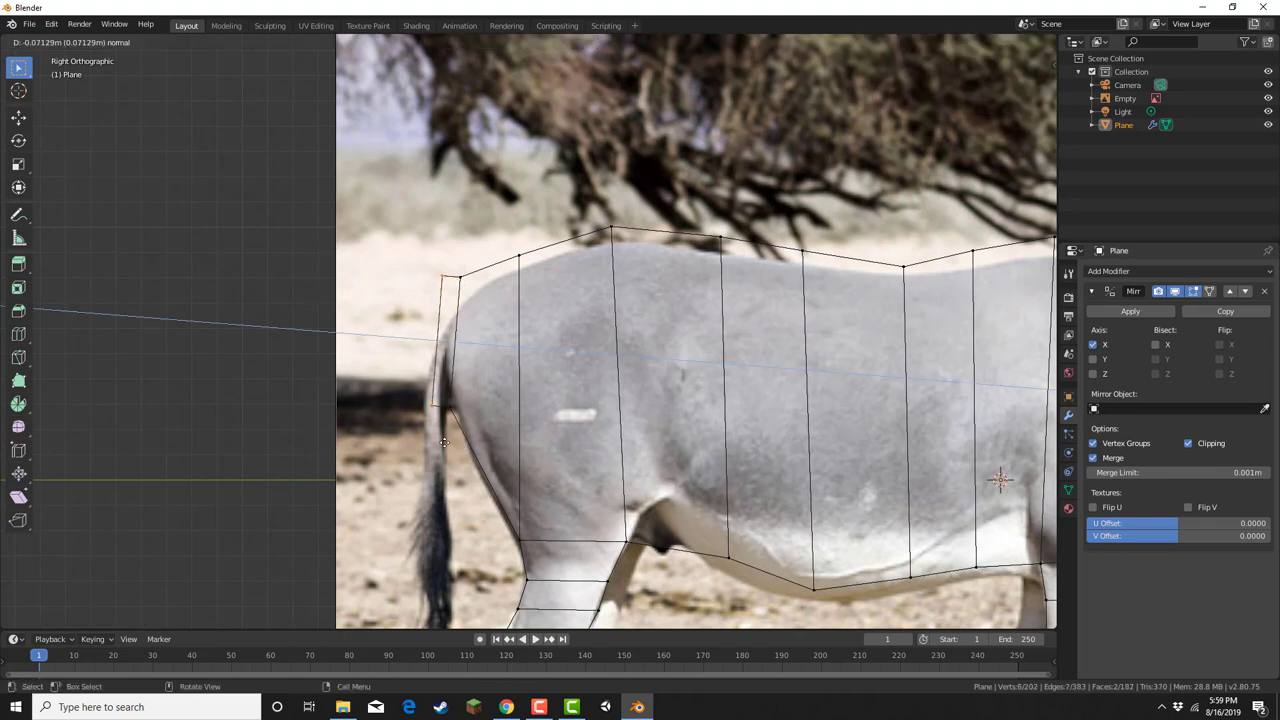
pyautogui.click(432, 437)
pyautogui.moveTo(415, 228); pyautogui.dragTo(432, 290)
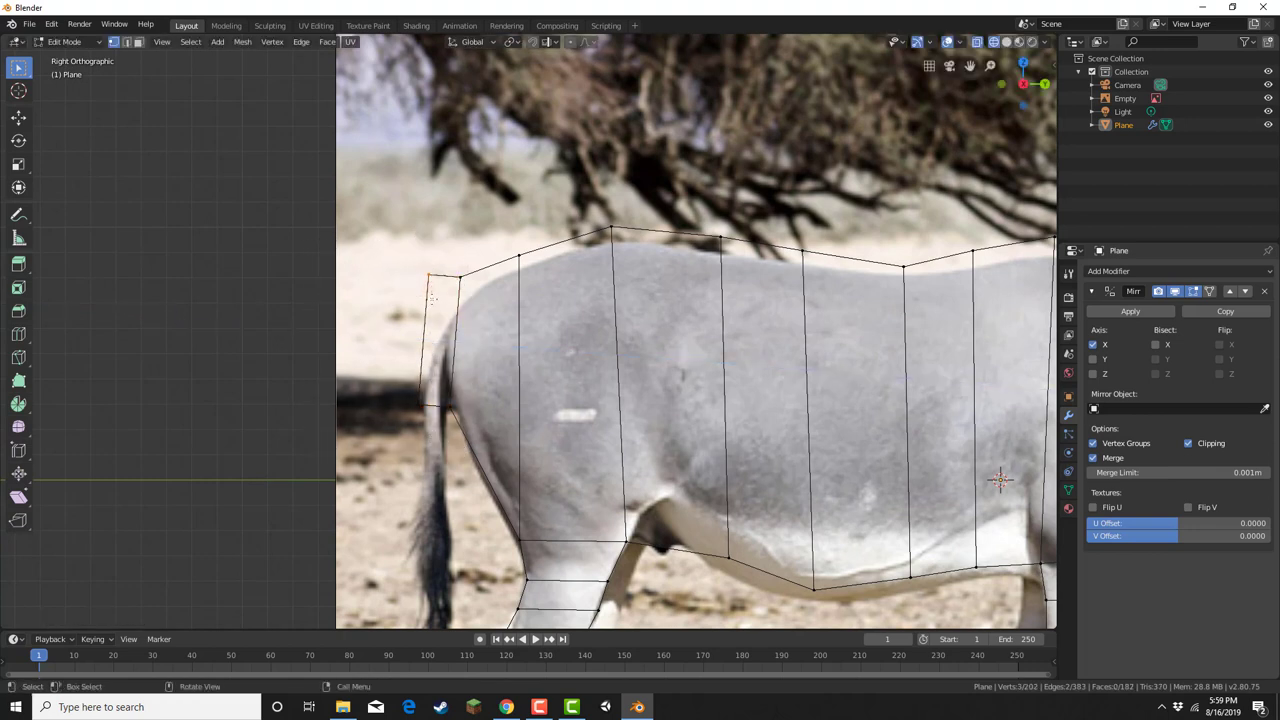
pyautogui.press('g')
pyautogui.click(435, 361)
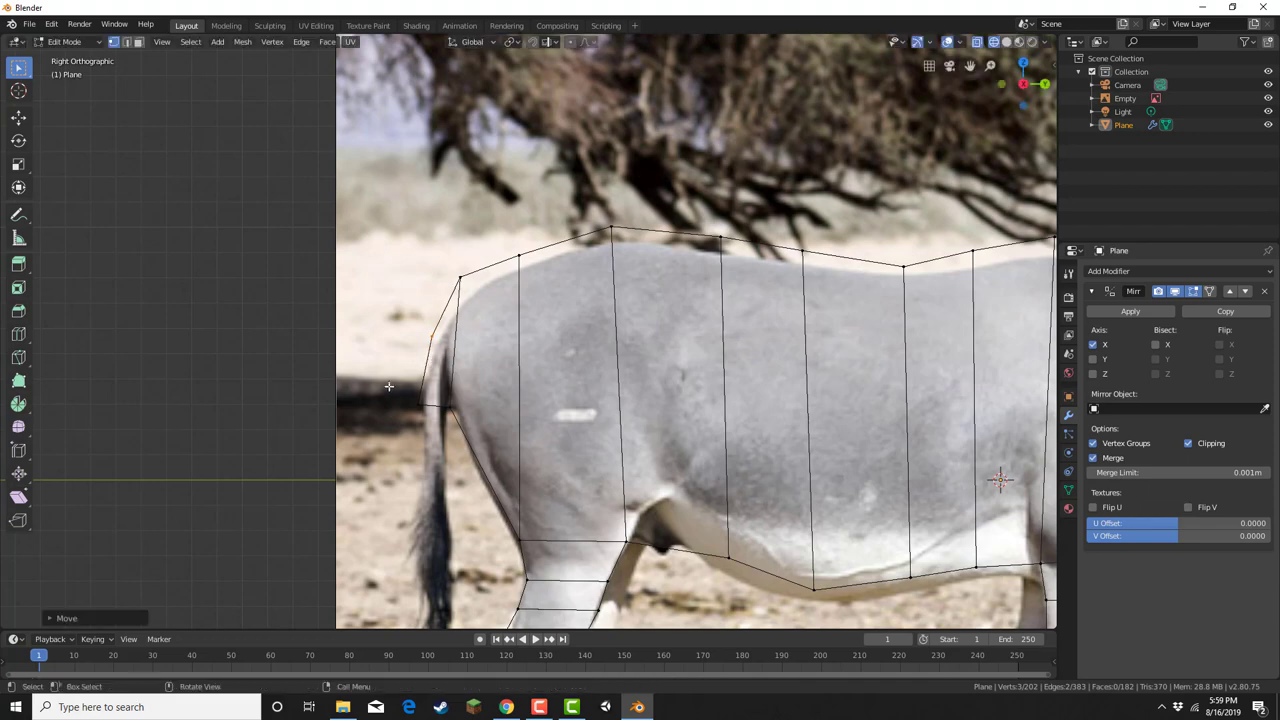
# Step: Select the lower end of the new tail section and extrude it downward in three segments along the tail in the image
pyautogui.moveTo(382, 380); pyautogui.dragTo(465, 430)
pyautogui.keyDown('shift'); pyautogui.moveTo(435, 488); pyautogui.dragTo(461, 360, button='middle'); pyautogui.keyUp('shift')
pyautogui.press('e')
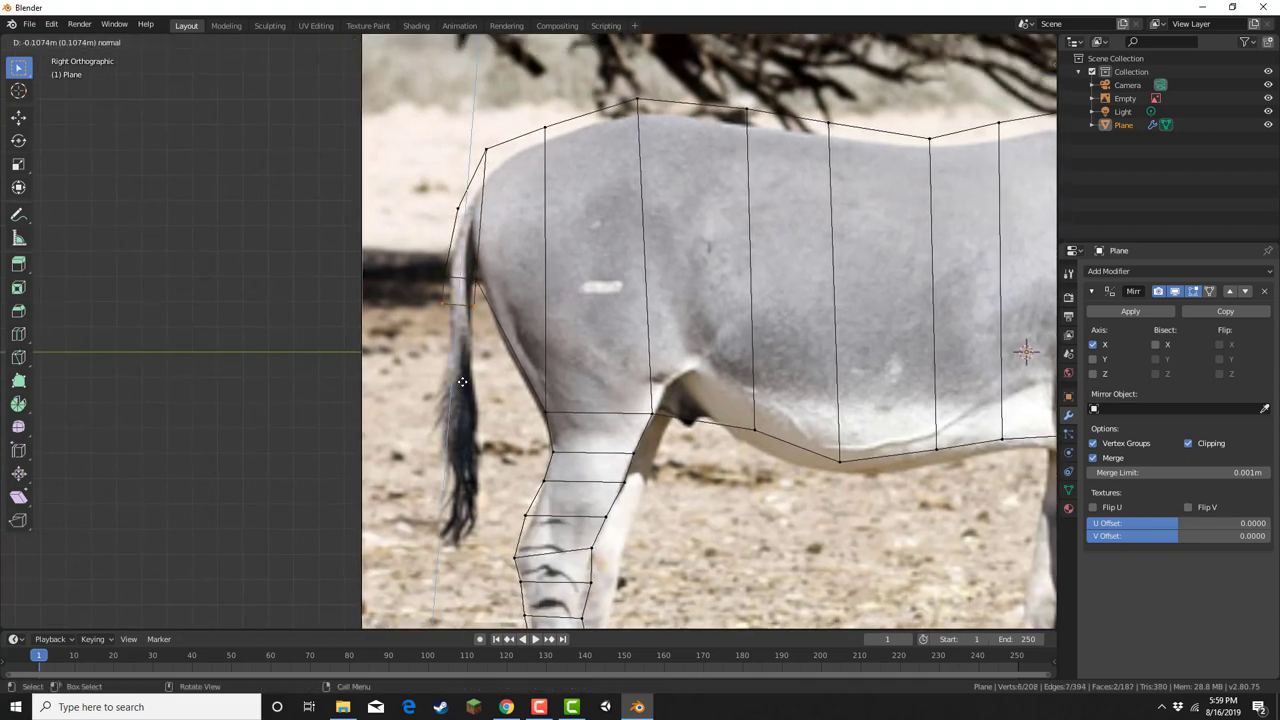
pyautogui.click(463, 406)
pyautogui.press('e')
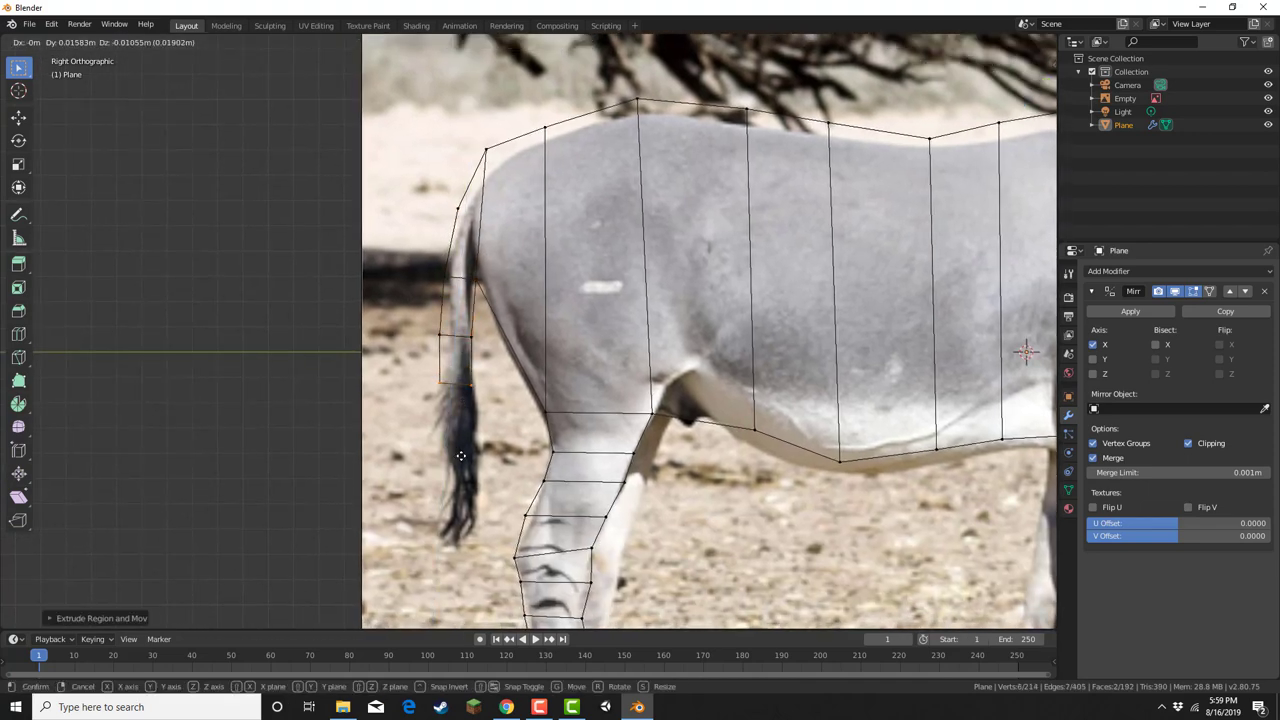
pyautogui.click(466, 459)
pyautogui.press('e')
pyautogui.click(464, 518)
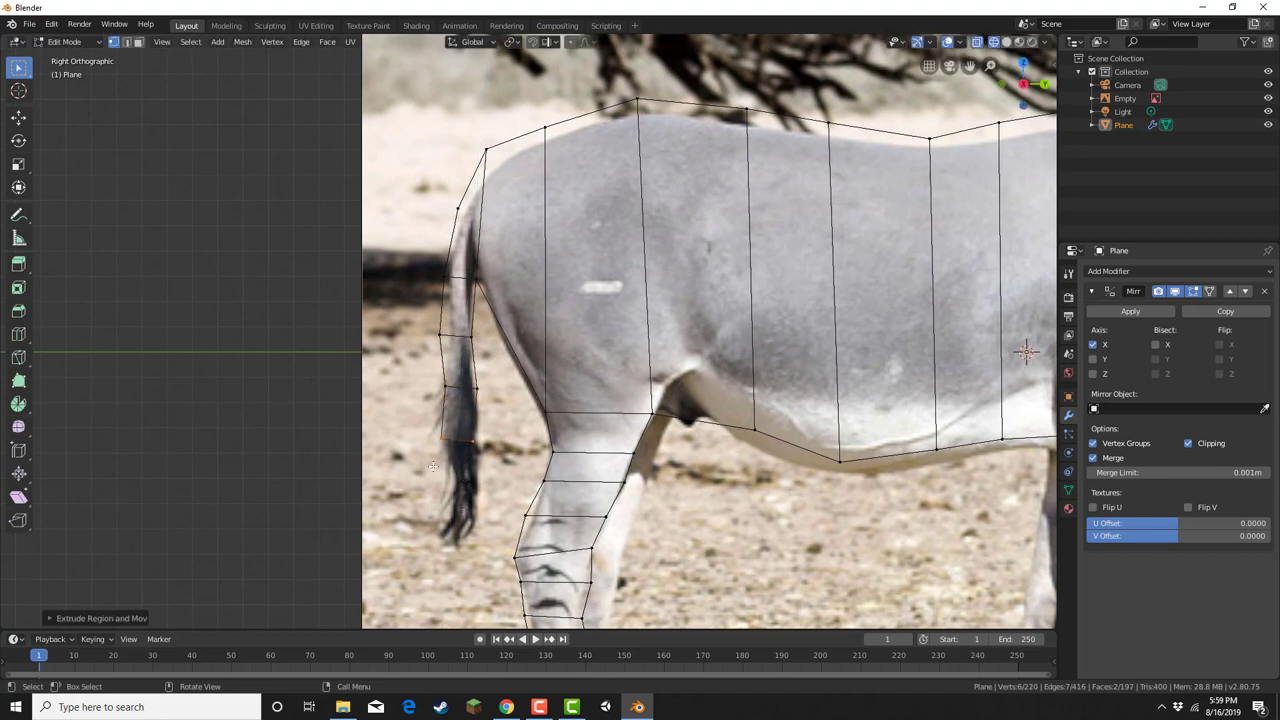
# Step: Align the lower tail vertices with the image and extrude two more segments down to the tip of the tail
pyautogui.moveTo(427, 361); pyautogui.dragTo(493, 464)
pyautogui.press('g')
pyautogui.click(458, 403)
pyautogui.press('e')
pyautogui.click(477, 515)
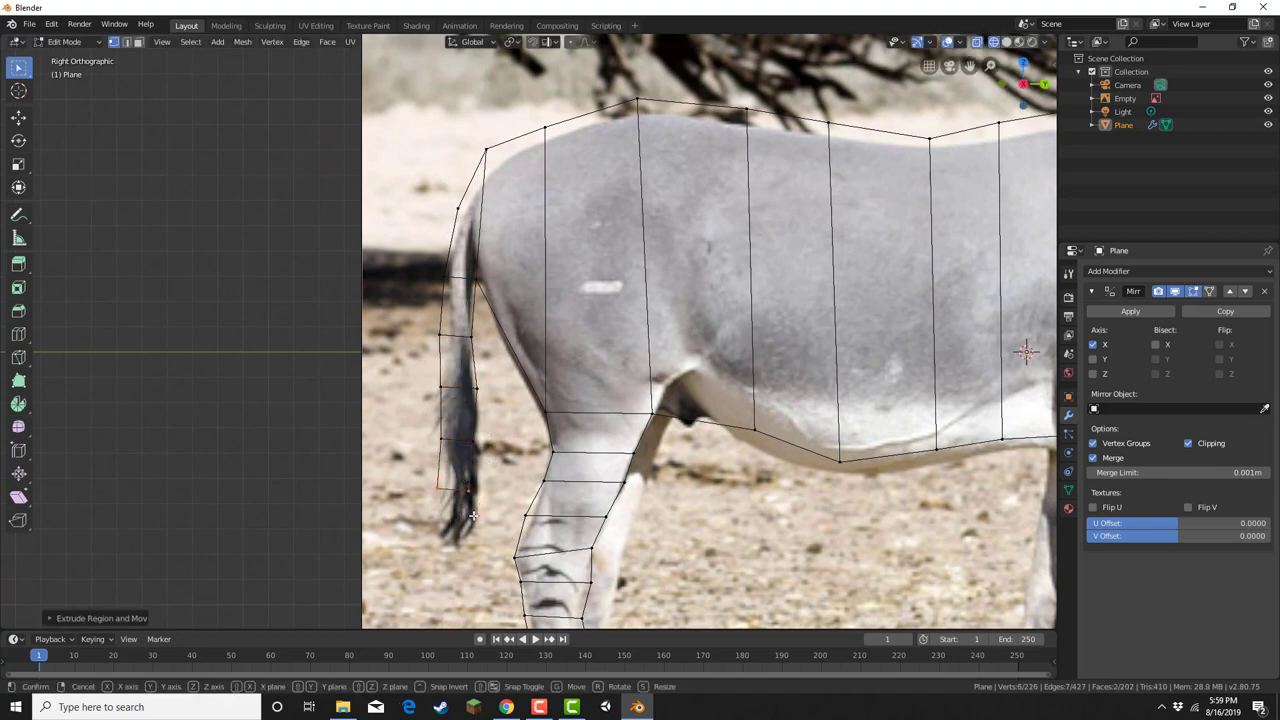
pyautogui.press('g')
pyautogui.click(486, 517)
pyautogui.press('e')
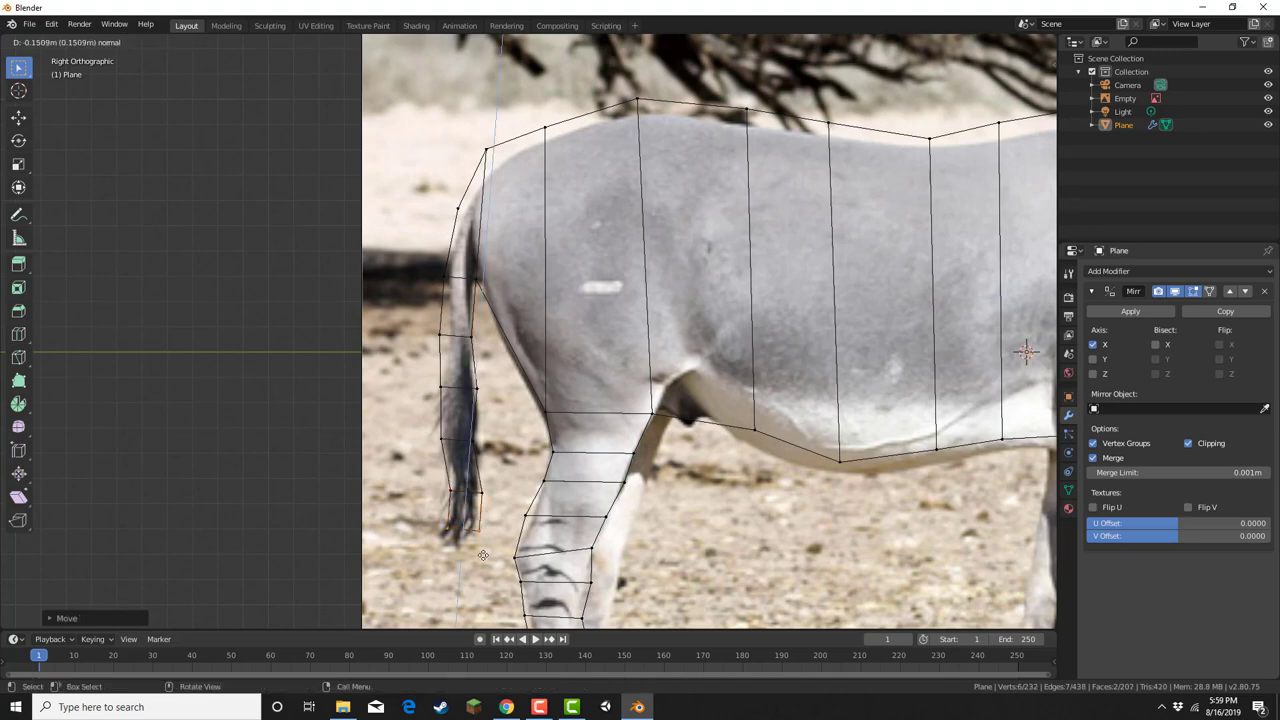
pyautogui.click(483, 555)
# Step: Hide the Empty that holds the donkey reference image so only the mesh is shown
pyautogui.scroll(-5, 580, 440)
pyautogui.keyDown('shift'); pyautogui.moveTo(666, 422); pyautogui.dragTo(425, 462, button='middle'); pyautogui.keyUp('shift')
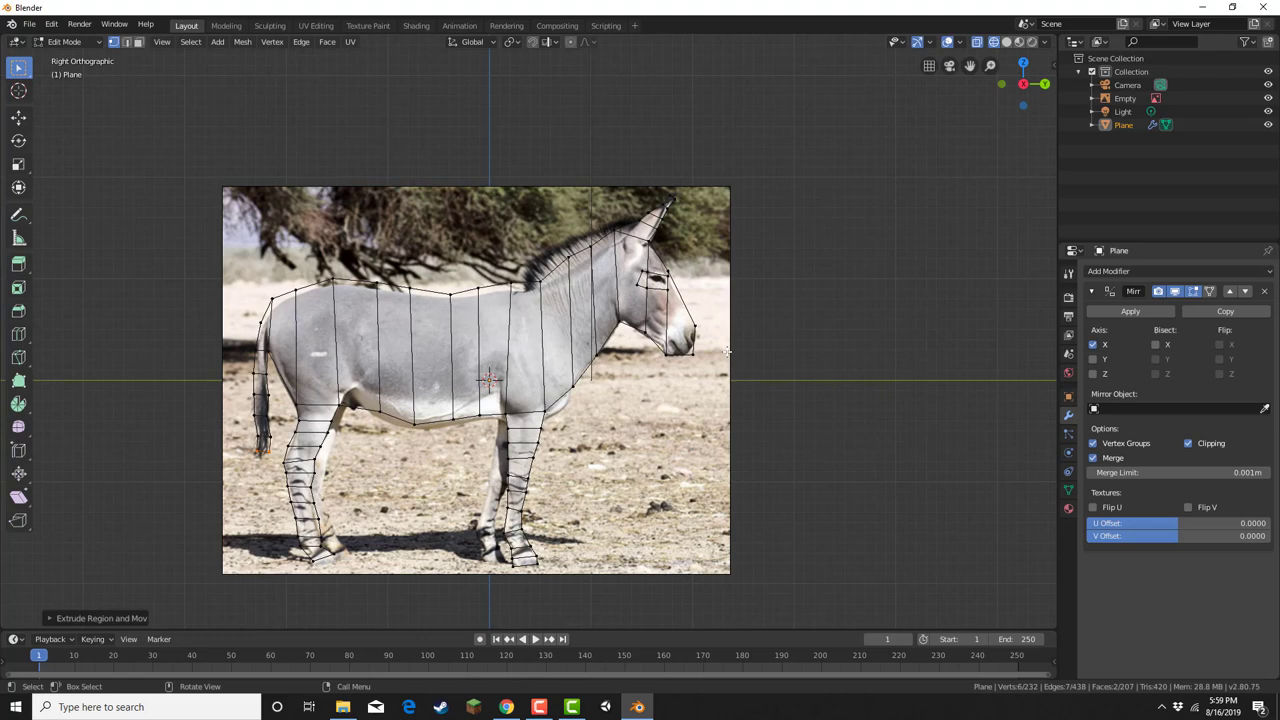
pyautogui.click(1269, 103)
pyautogui.moveTo(774, 363)
pyautogui.mouseDown(button='middle')
pyautogui.moveTo(749, 383)
pyautogui.moveTo(680, 391)
pyautogui.moveTo(550, 375)
pyautogui.moveTo(751, 365)
pyautogui.mouseUp(button='middle')
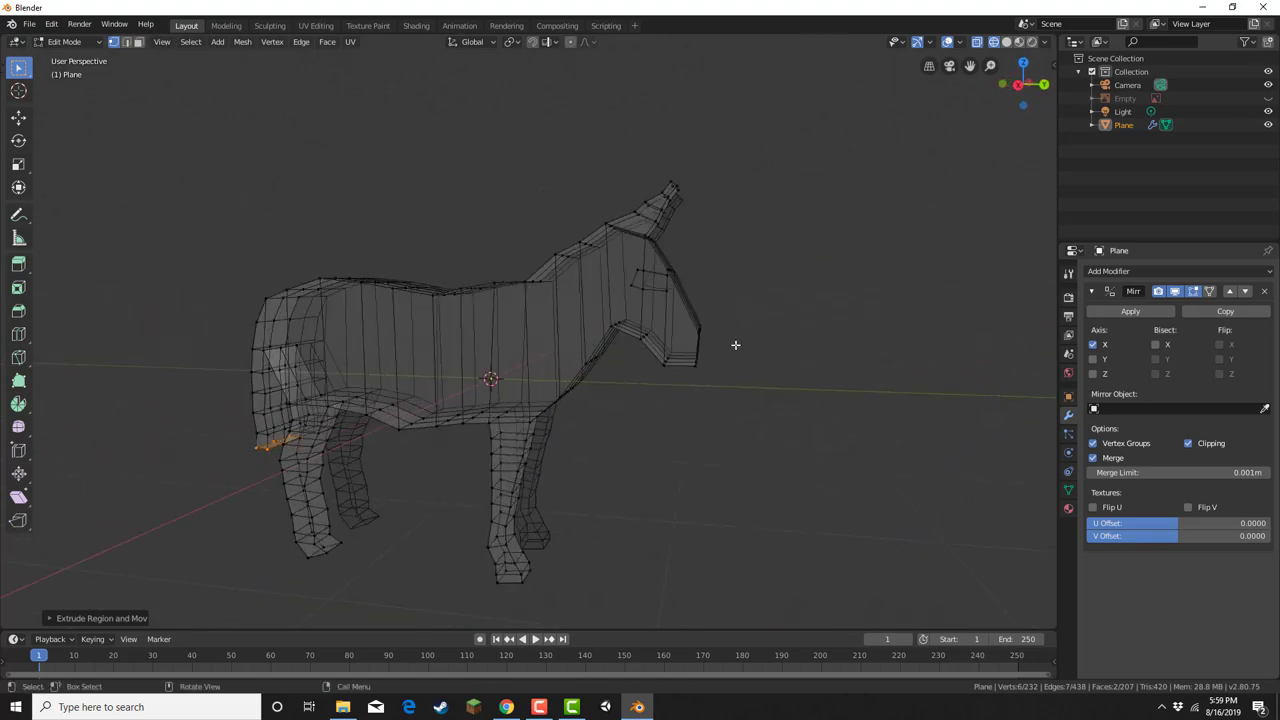